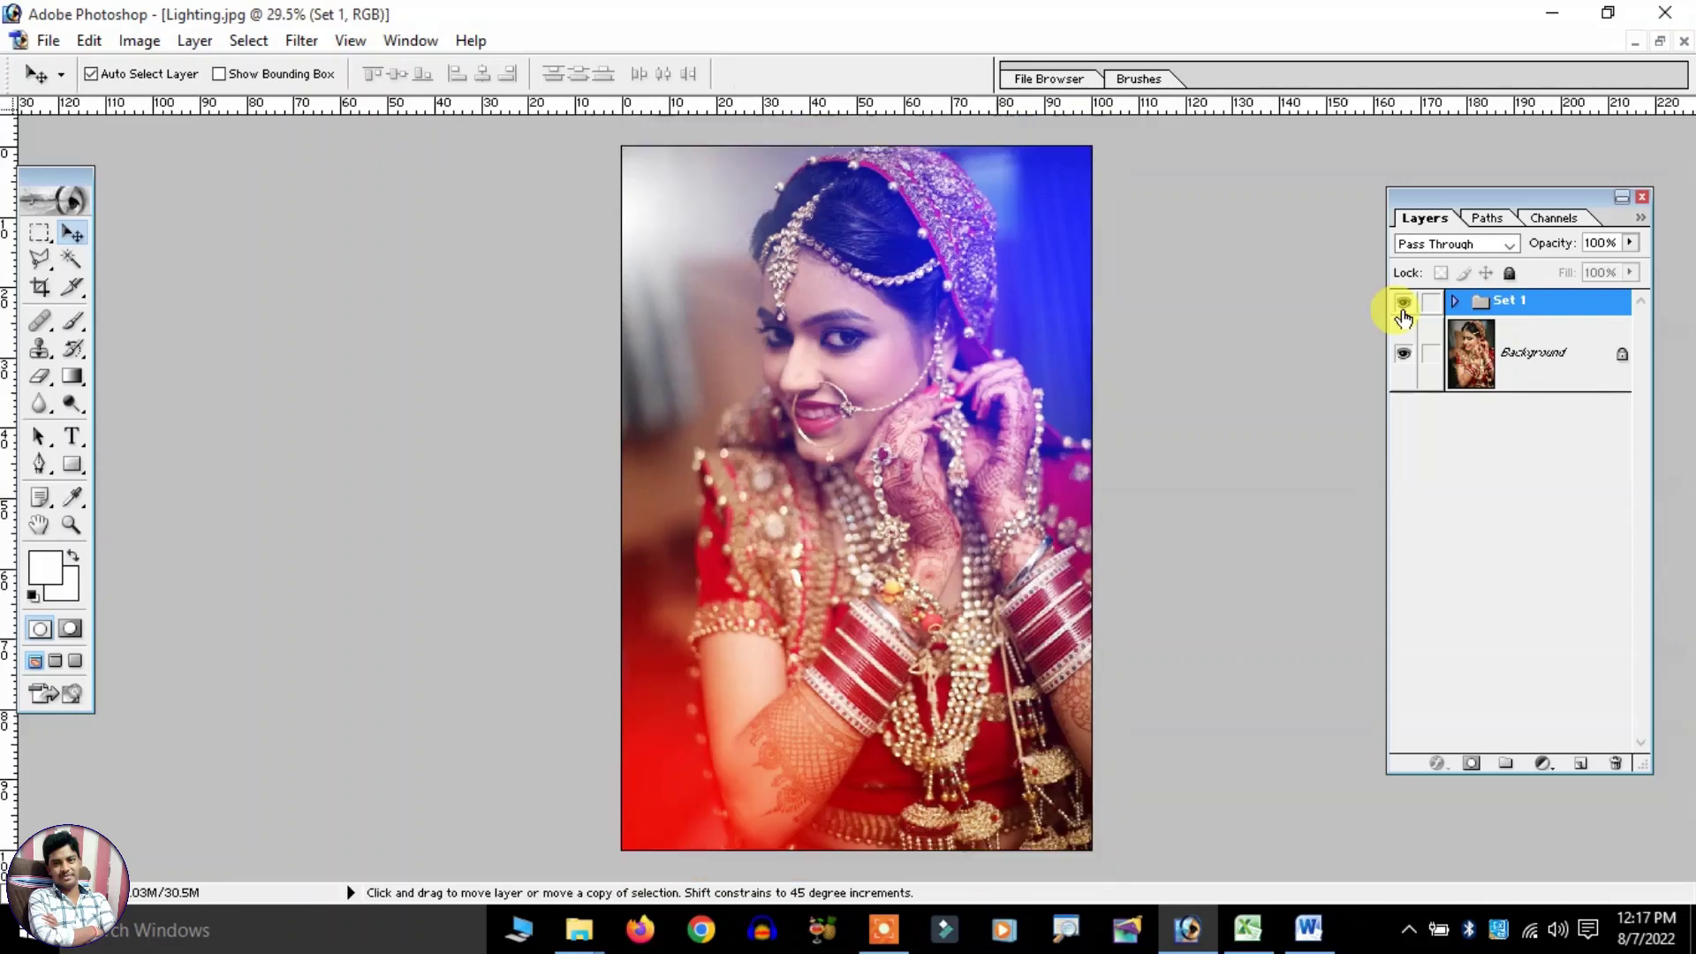
Hide and re-show Set 1 to compare the photo with and without its glows.
click(1405, 302)
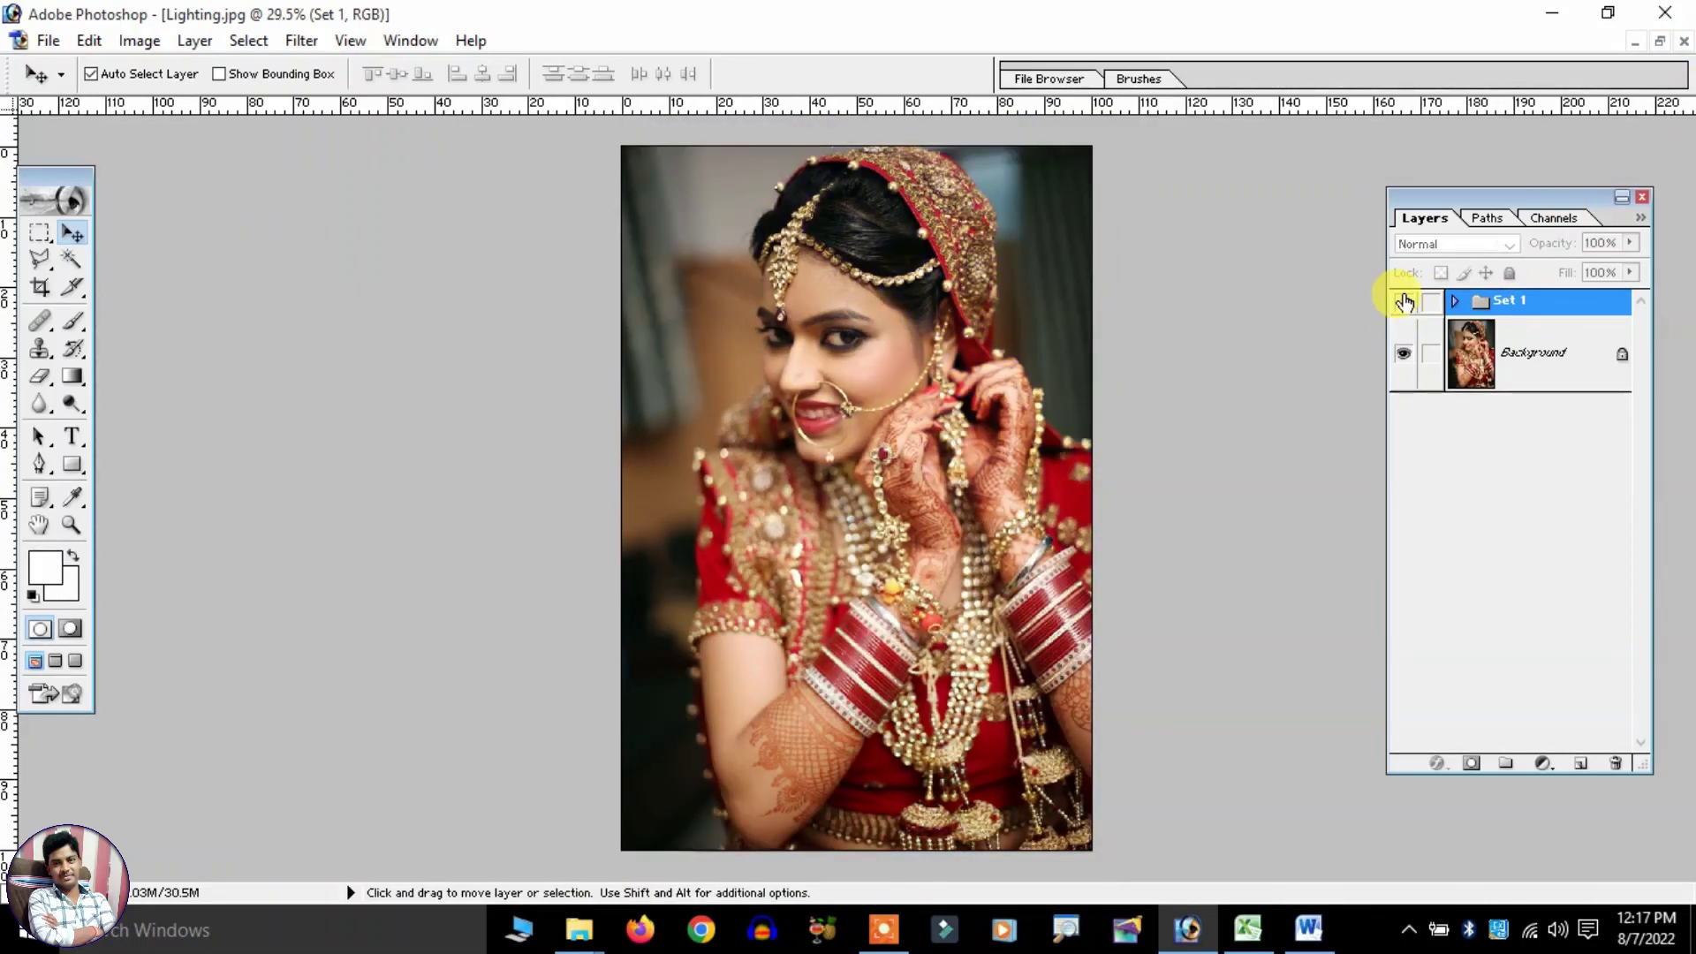
click(1404, 302)
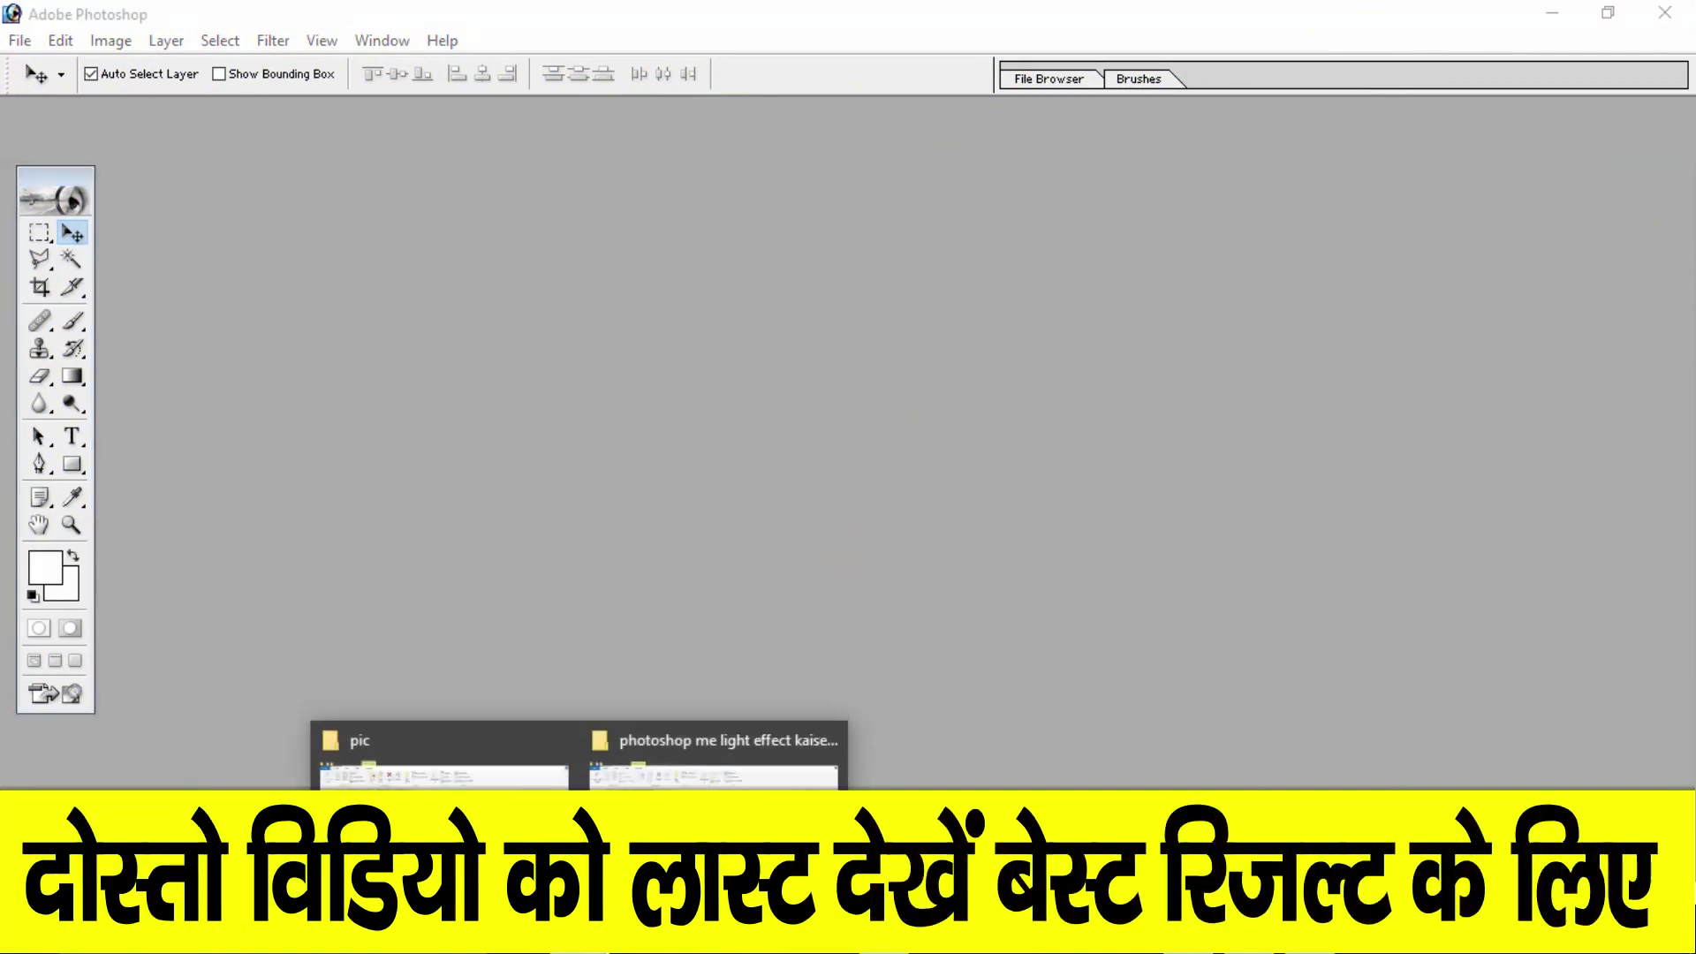
Open Lighting.jpg from Explorer, maximize its window and show the Layers panel.
mouse_move(580, 930)
click(716, 760)
drag(465, 455, 949, 513)
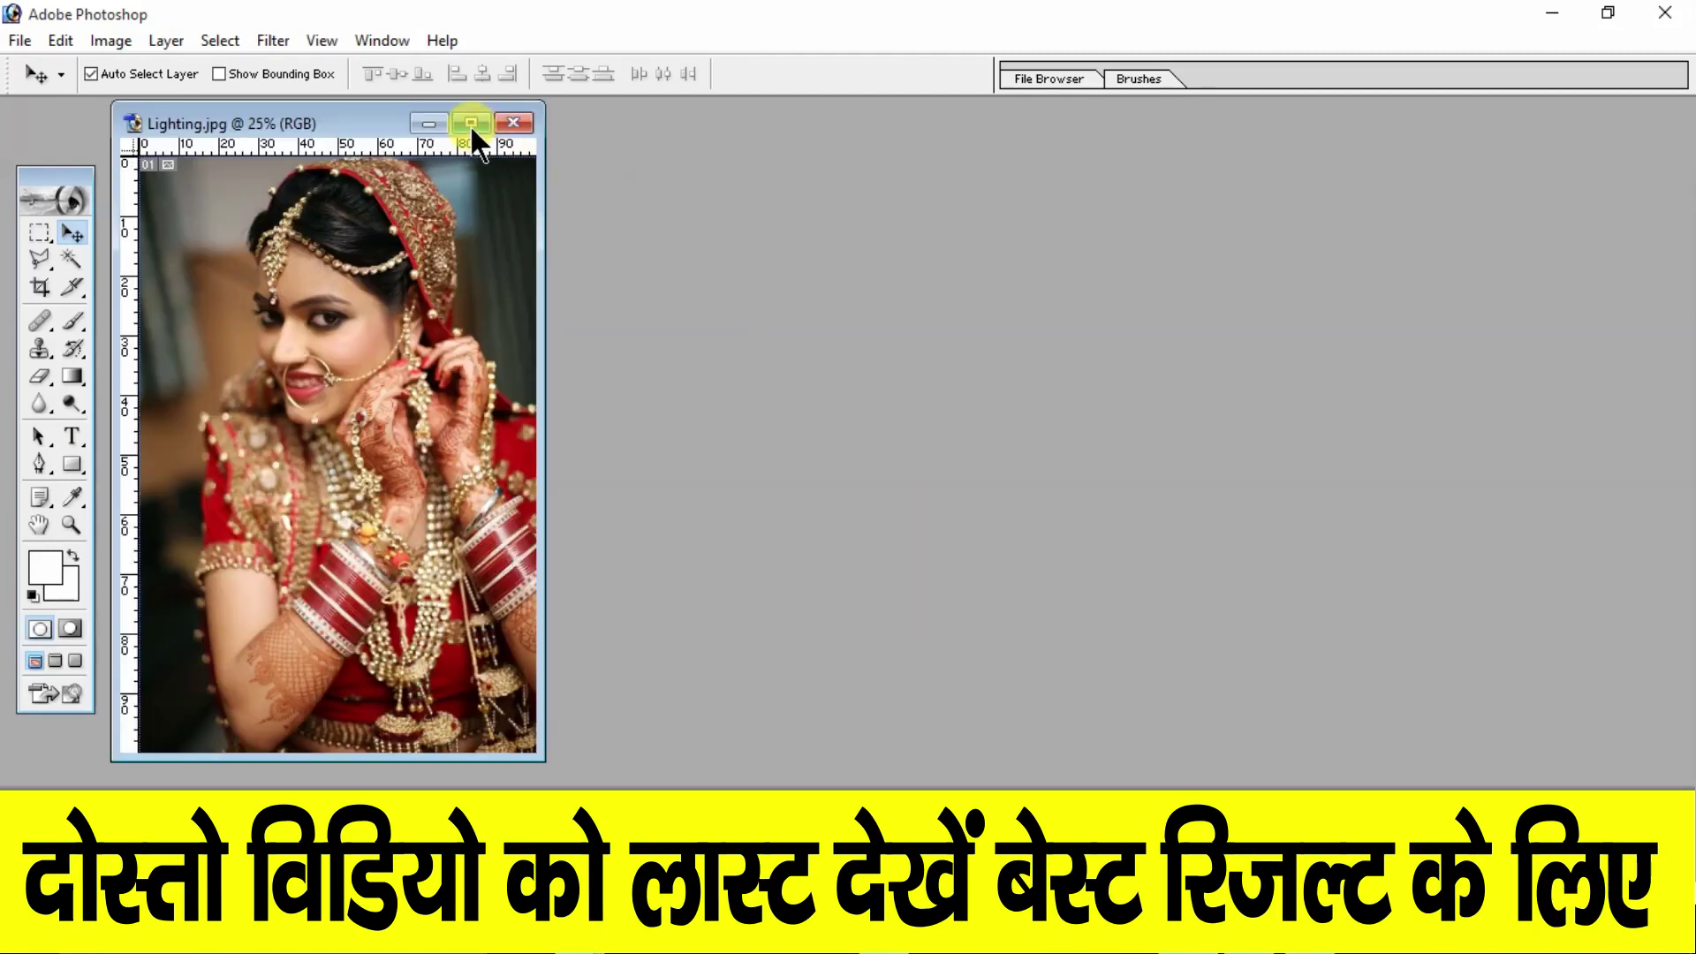
click(471, 123)
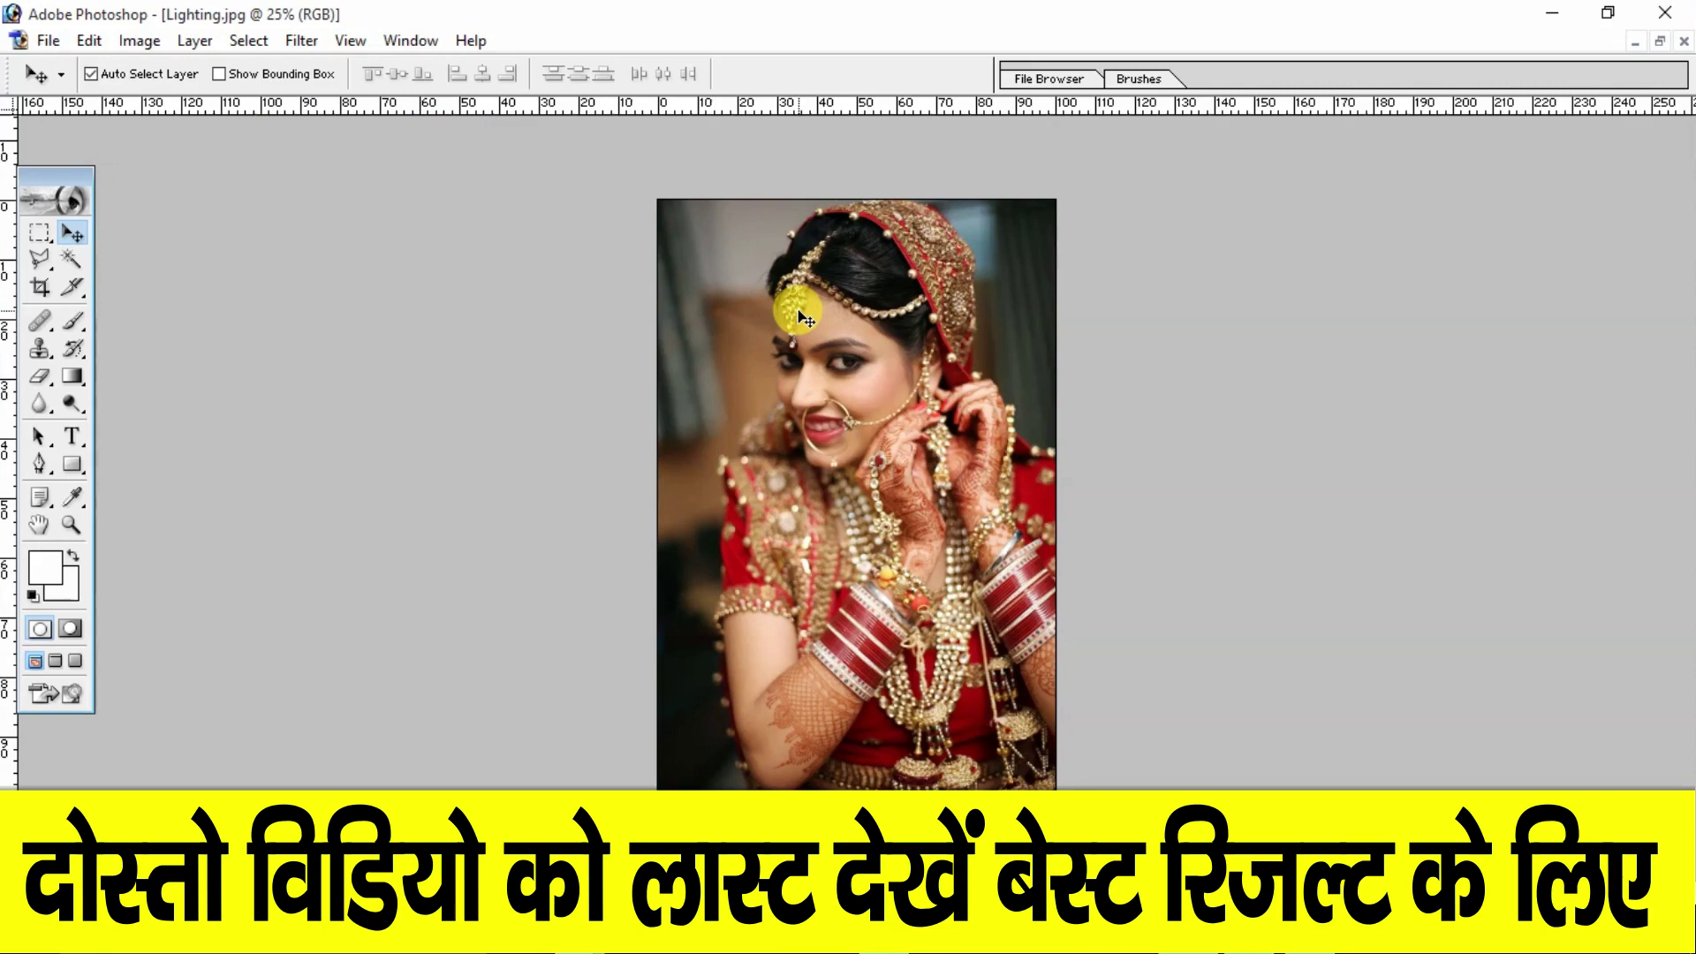
click(414, 39)
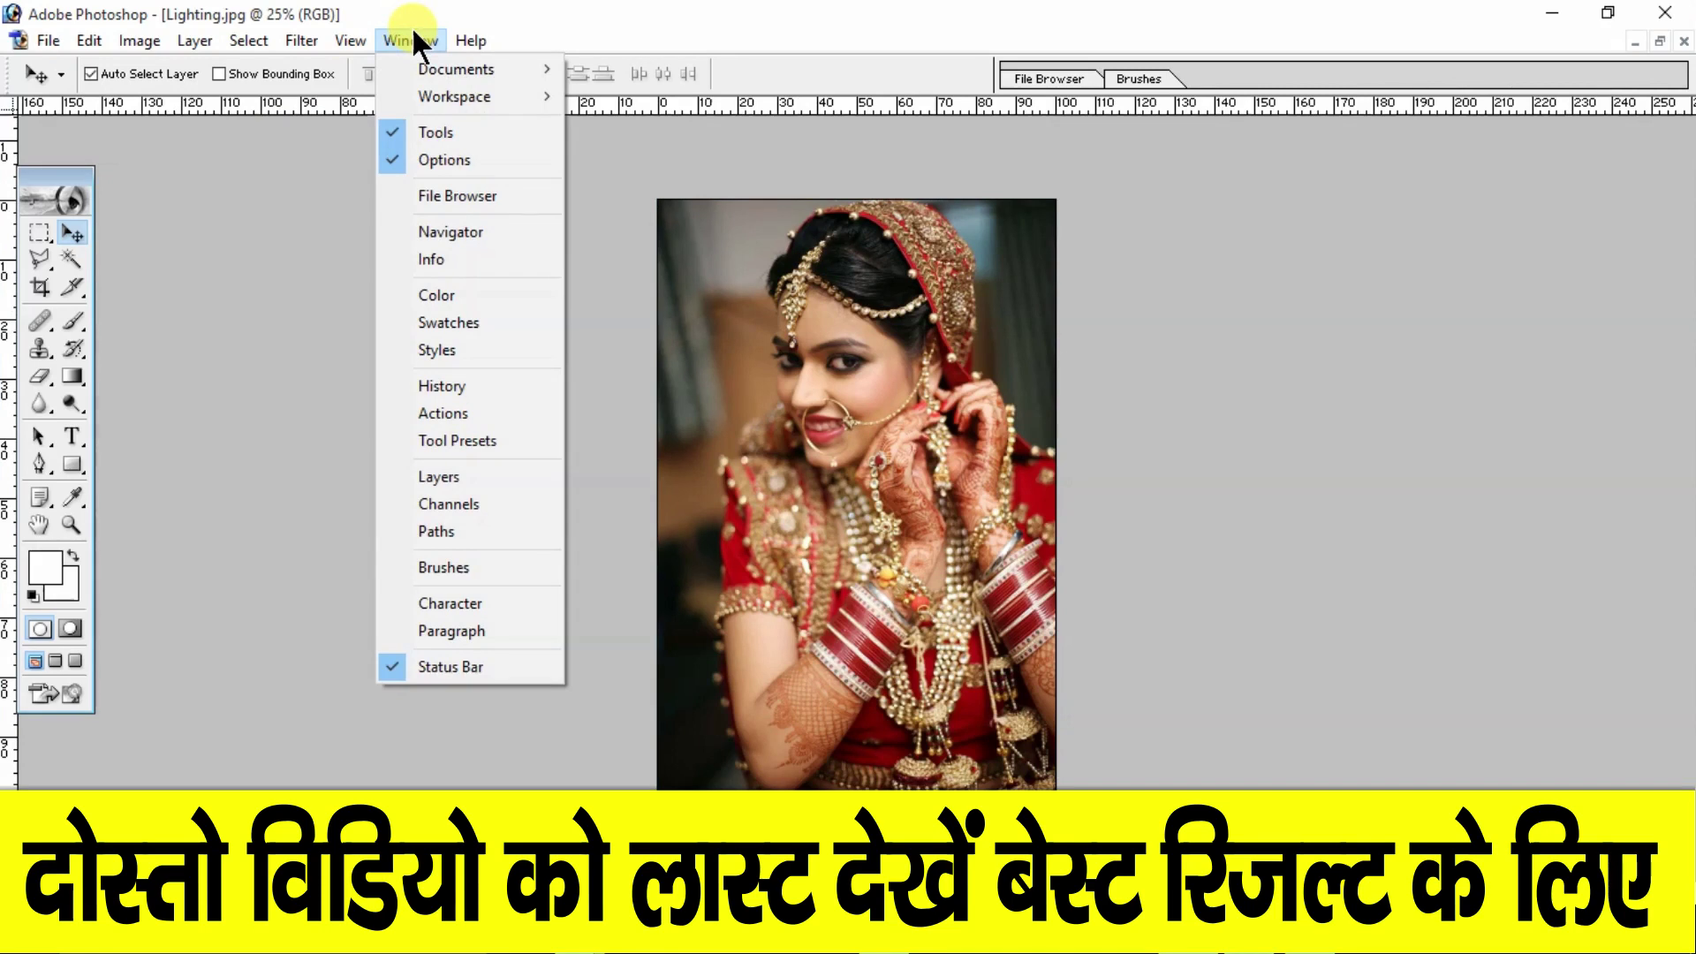
click(496, 481)
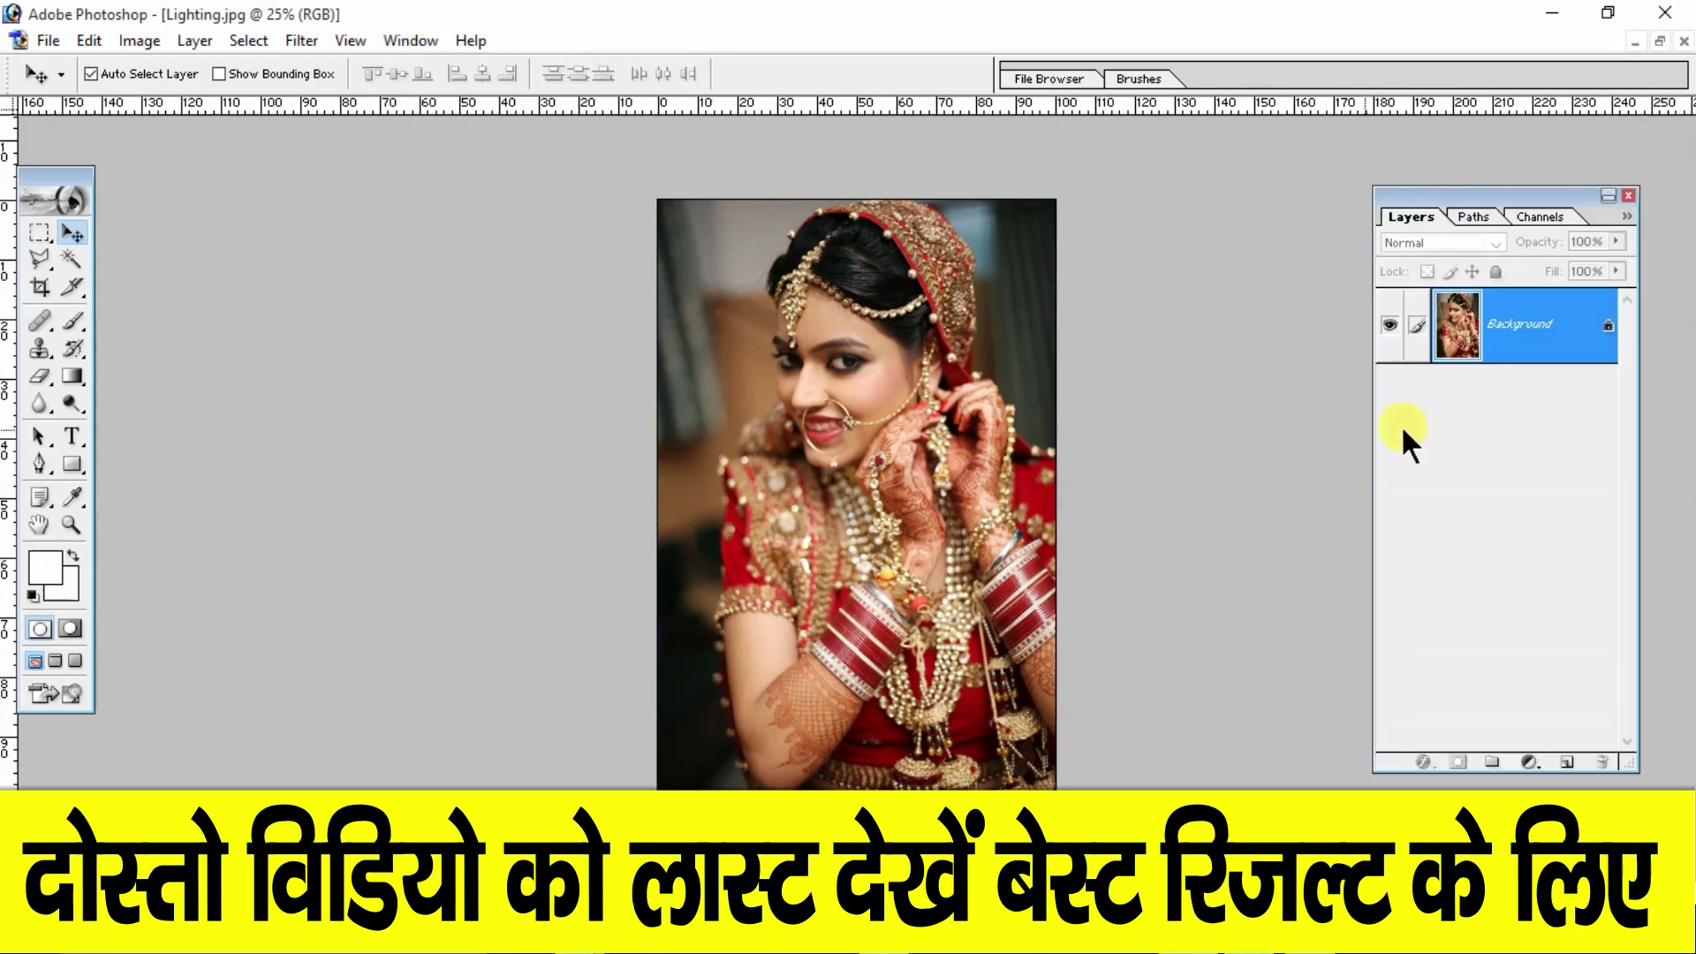
drag(1558, 199, 1572, 201)
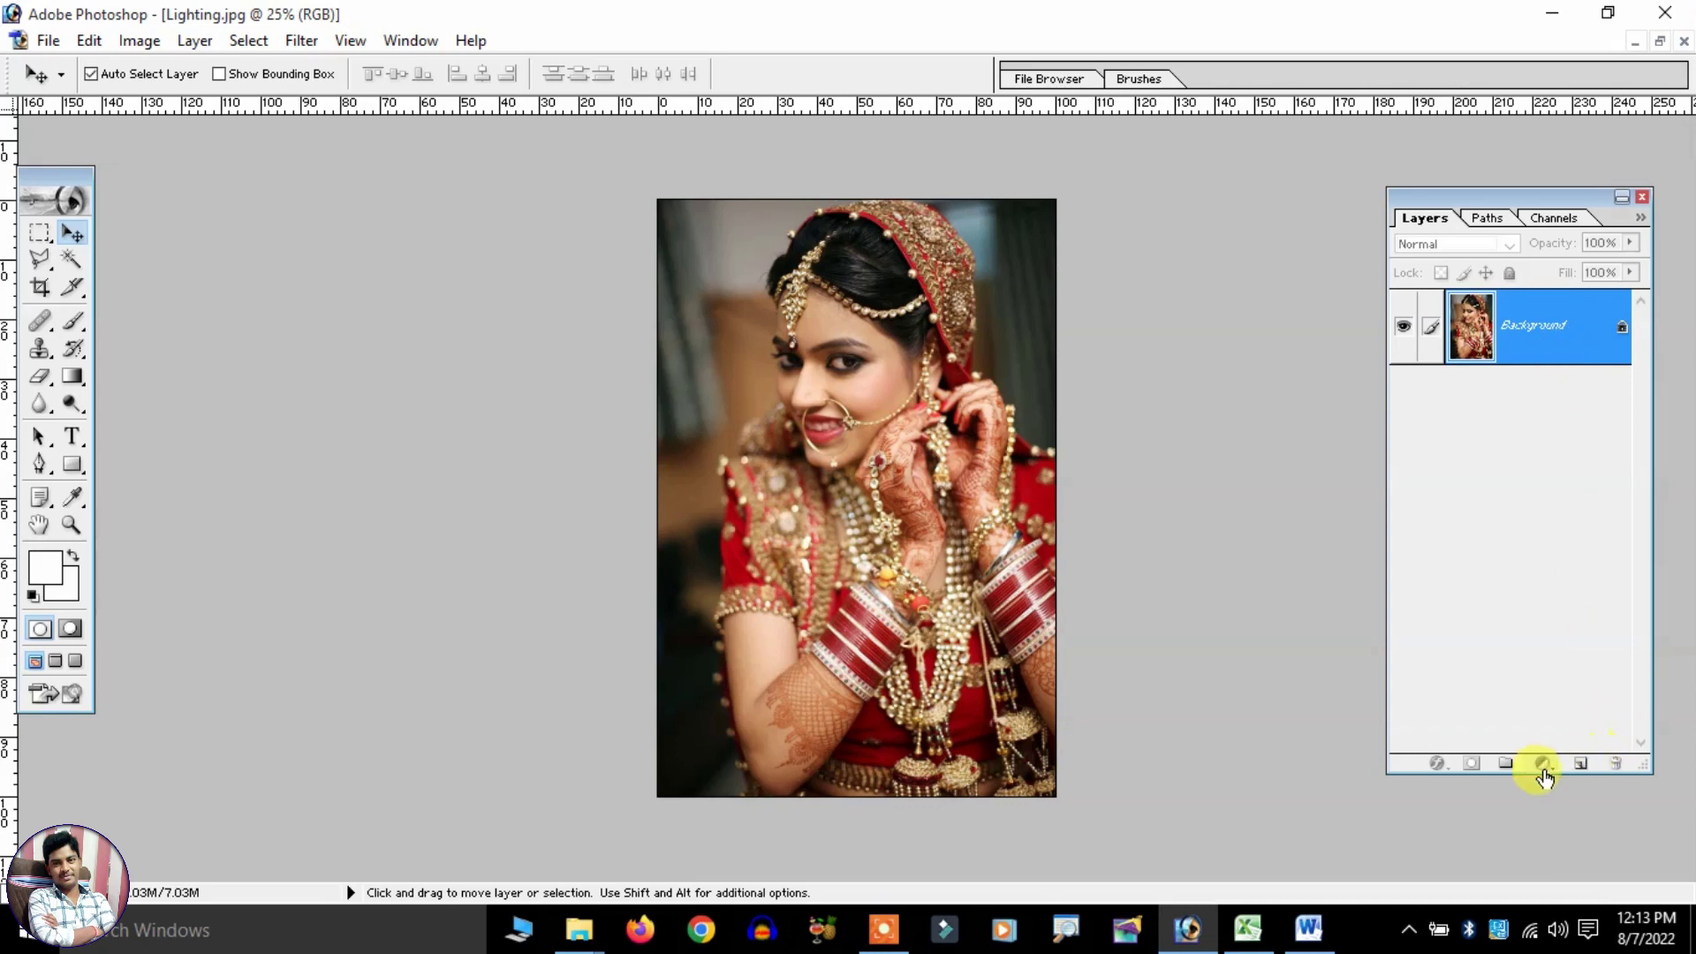
Add Layer 1, then create Layer 2 through the Layer menu and delete it.
click(1585, 768)
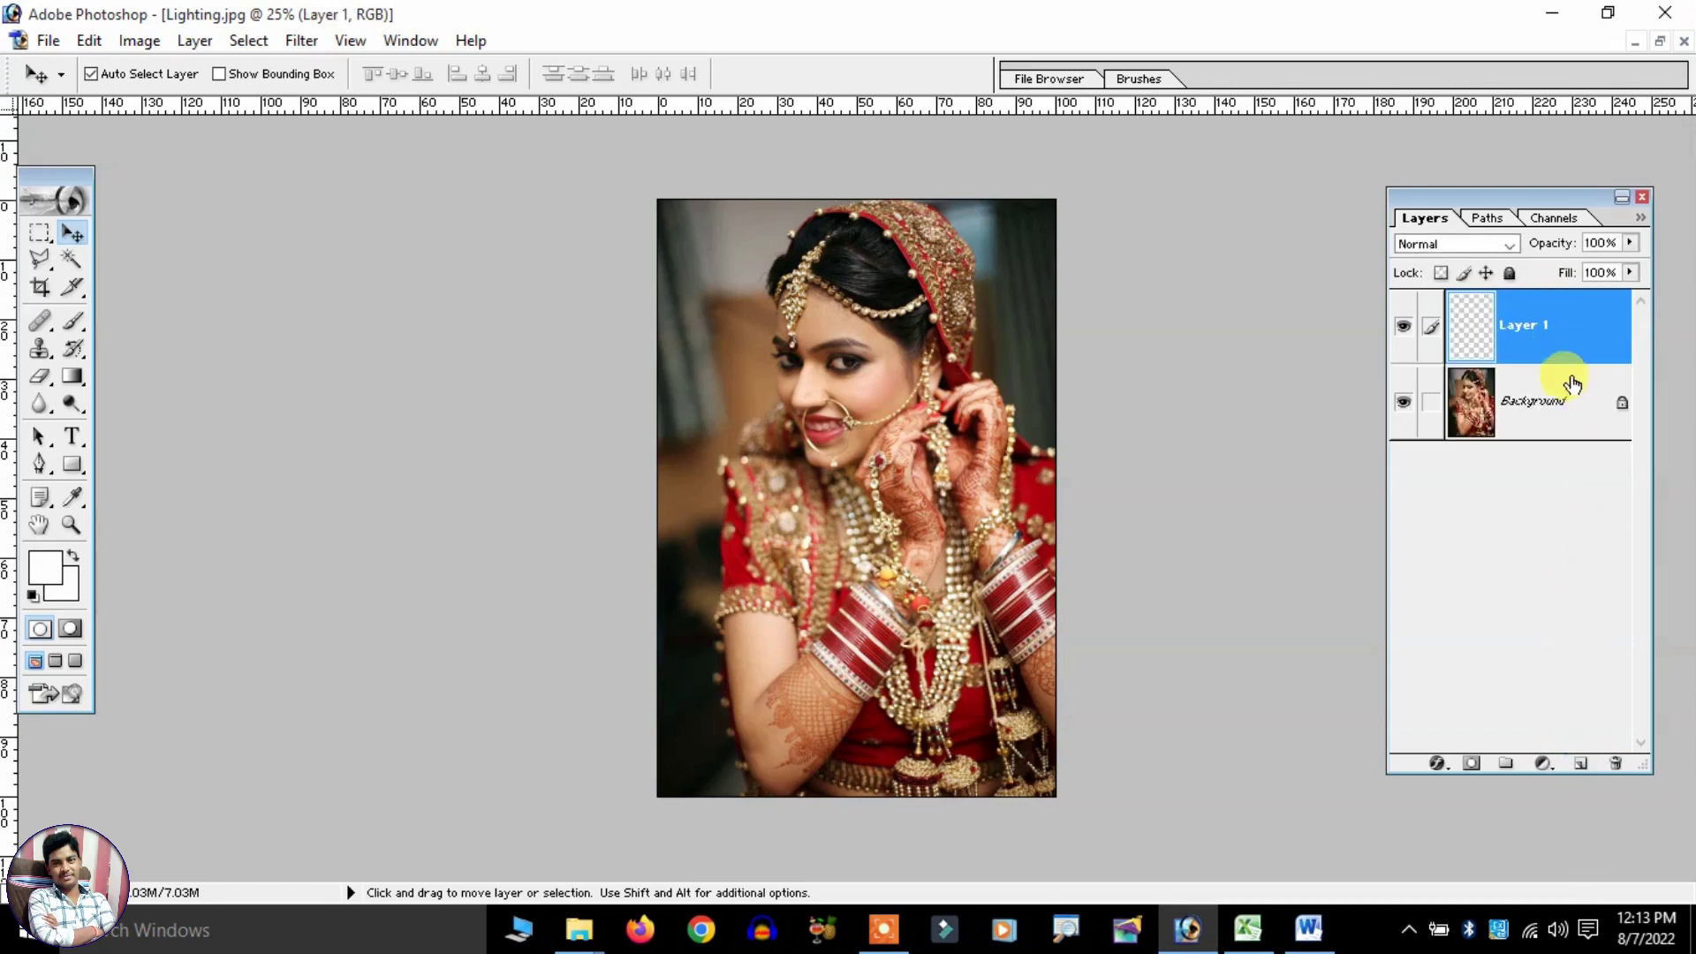
click(1552, 340)
click(194, 36)
mouse_move(228, 69)
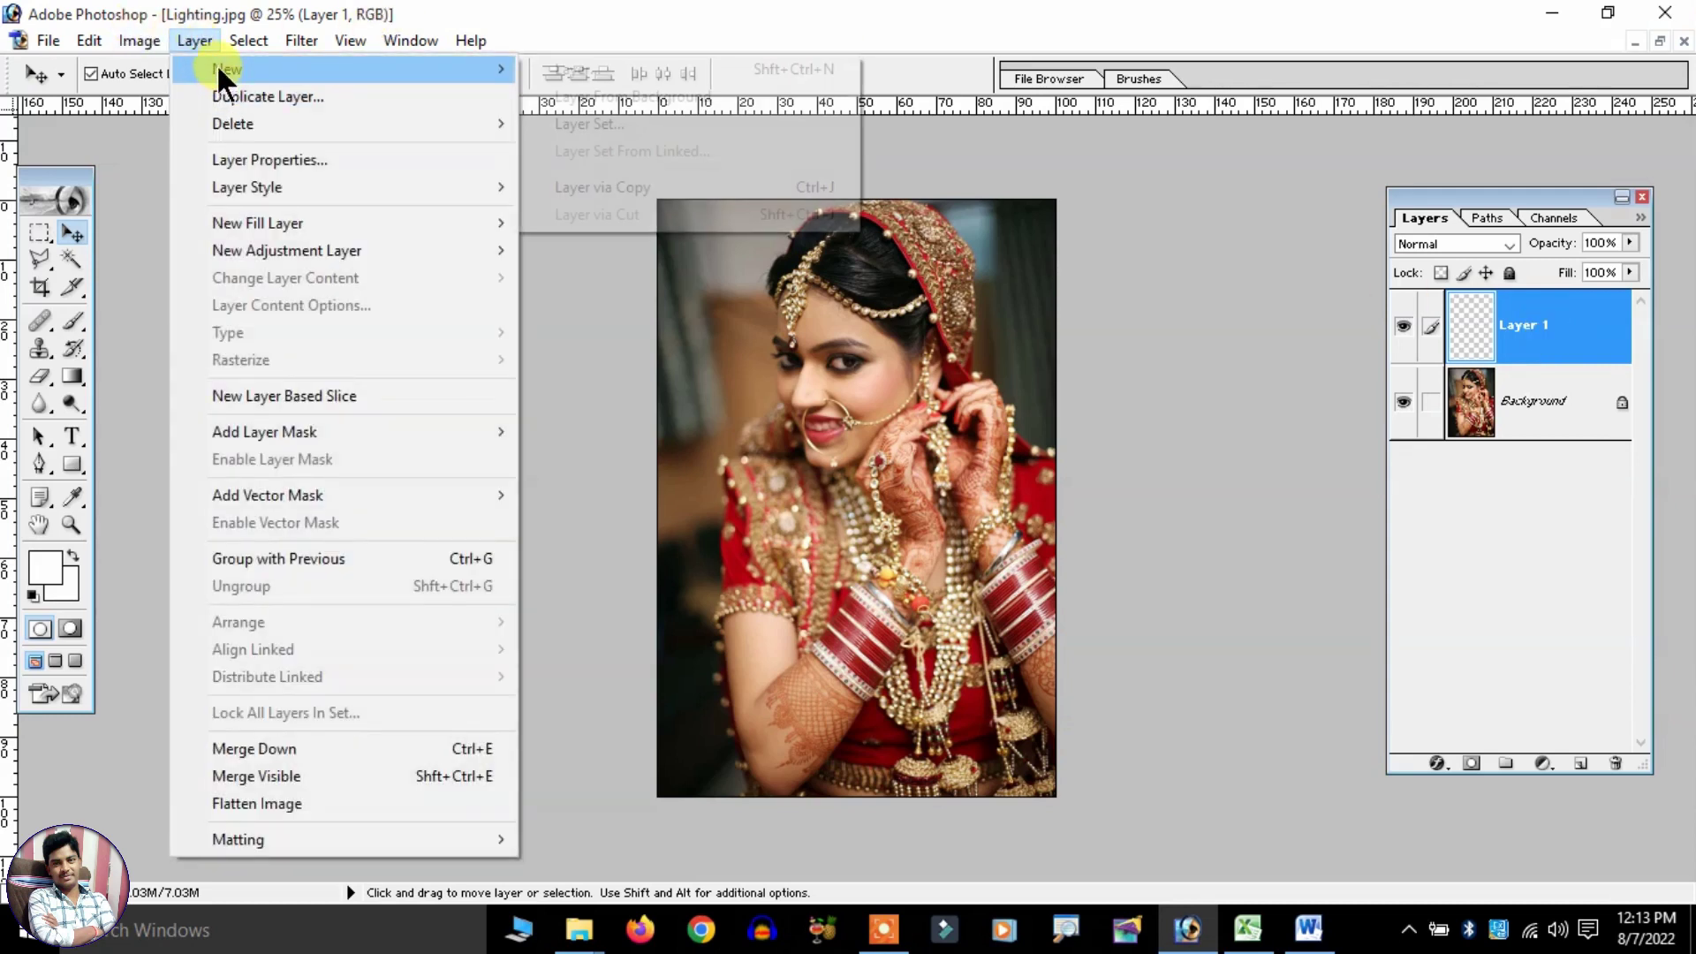
click(696, 69)
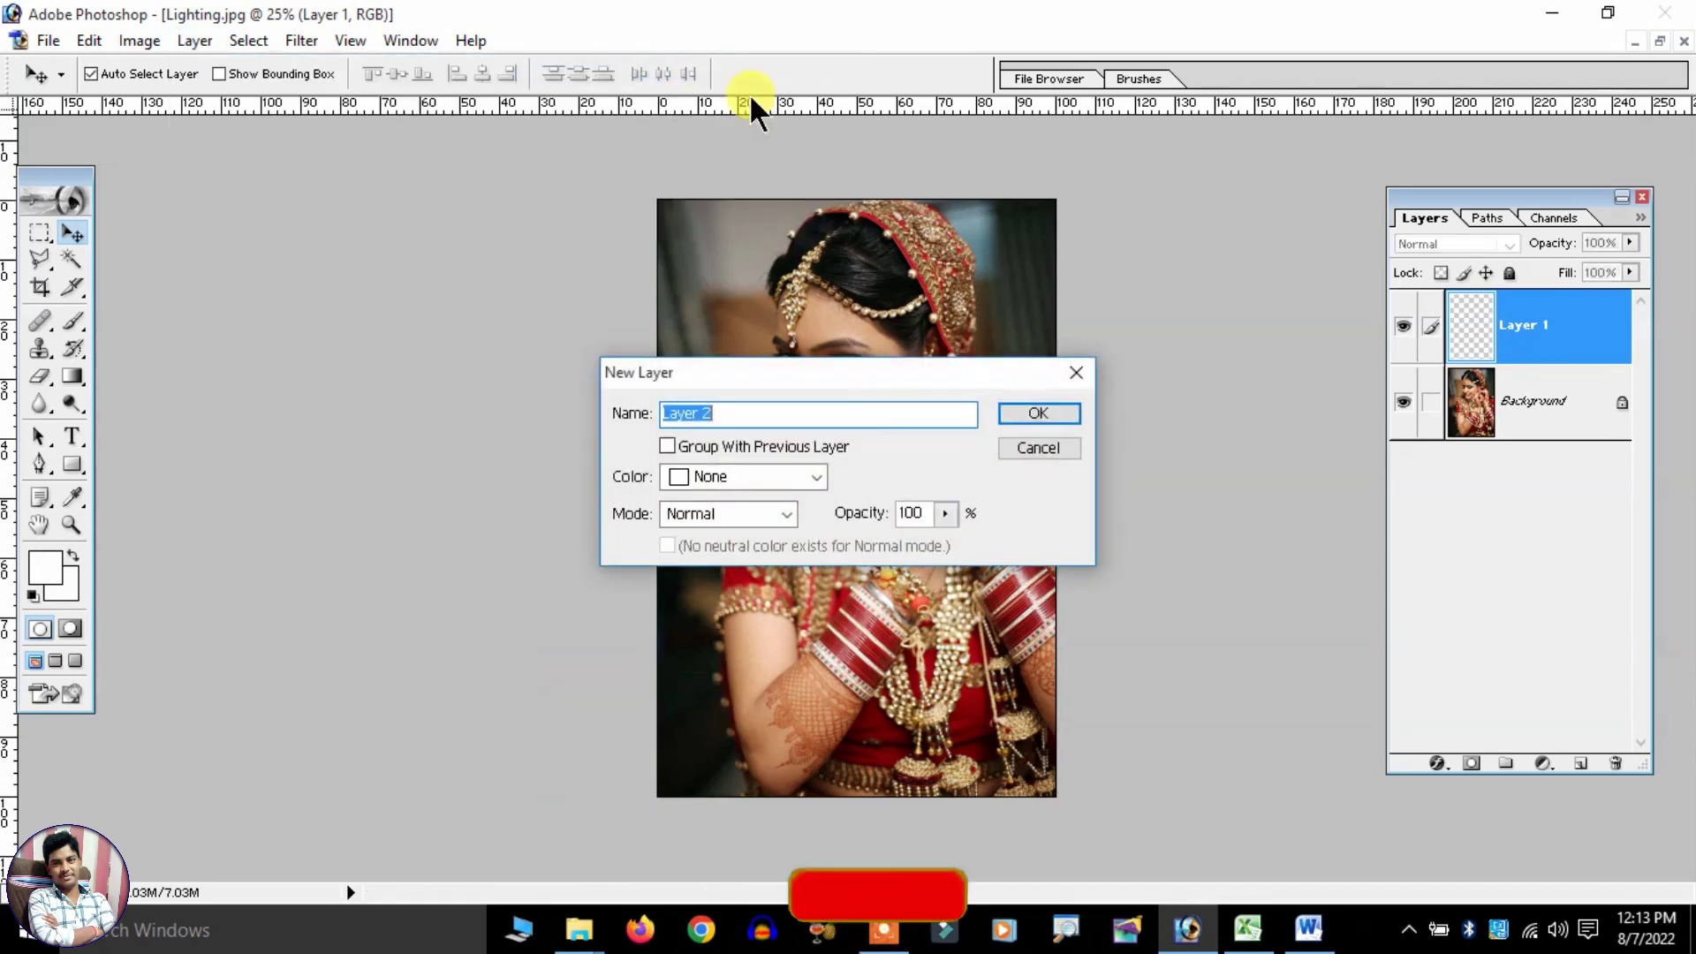
click(1037, 412)
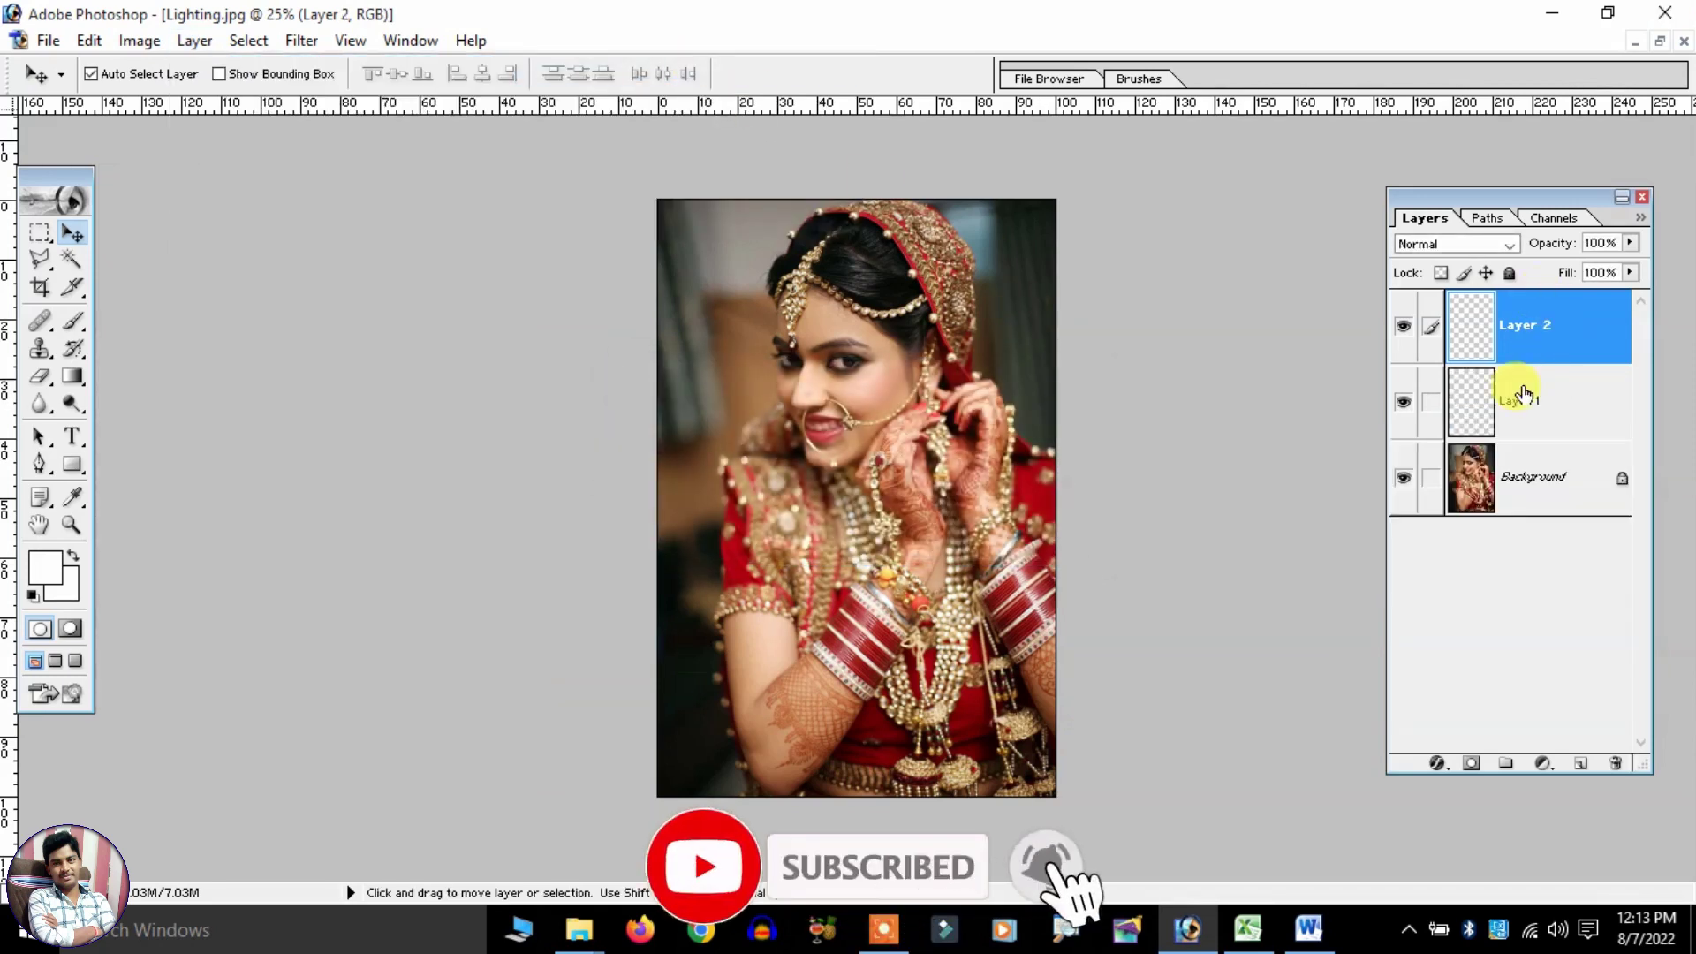
click(1614, 762)
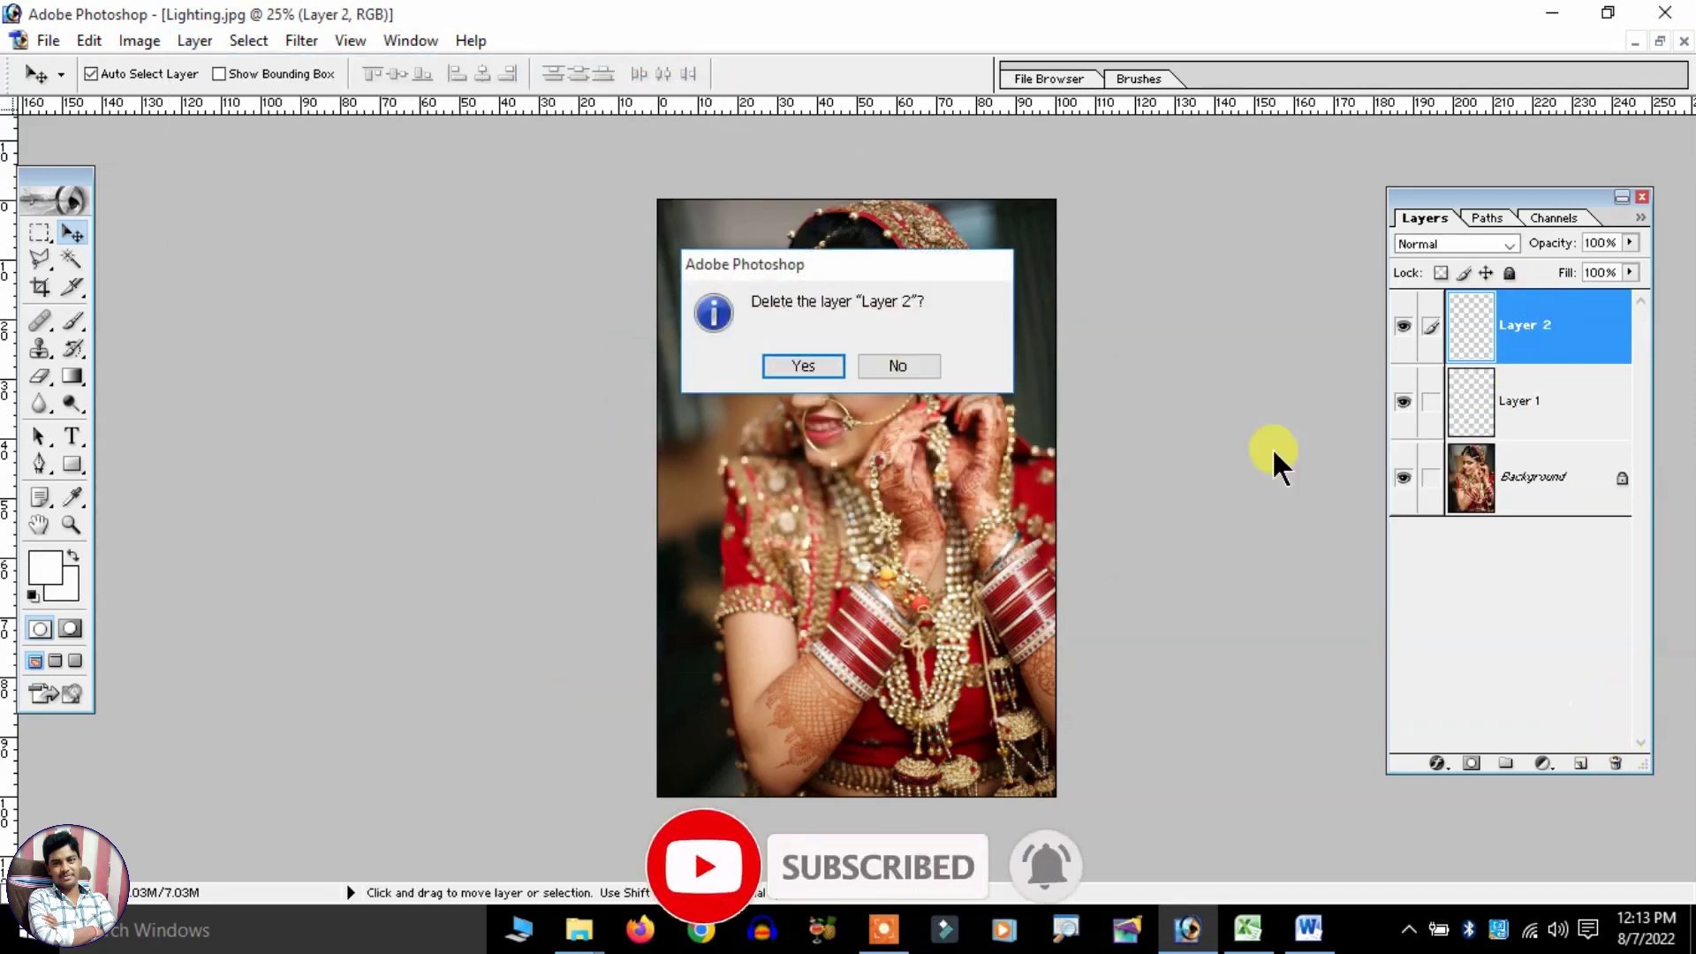
click(819, 362)
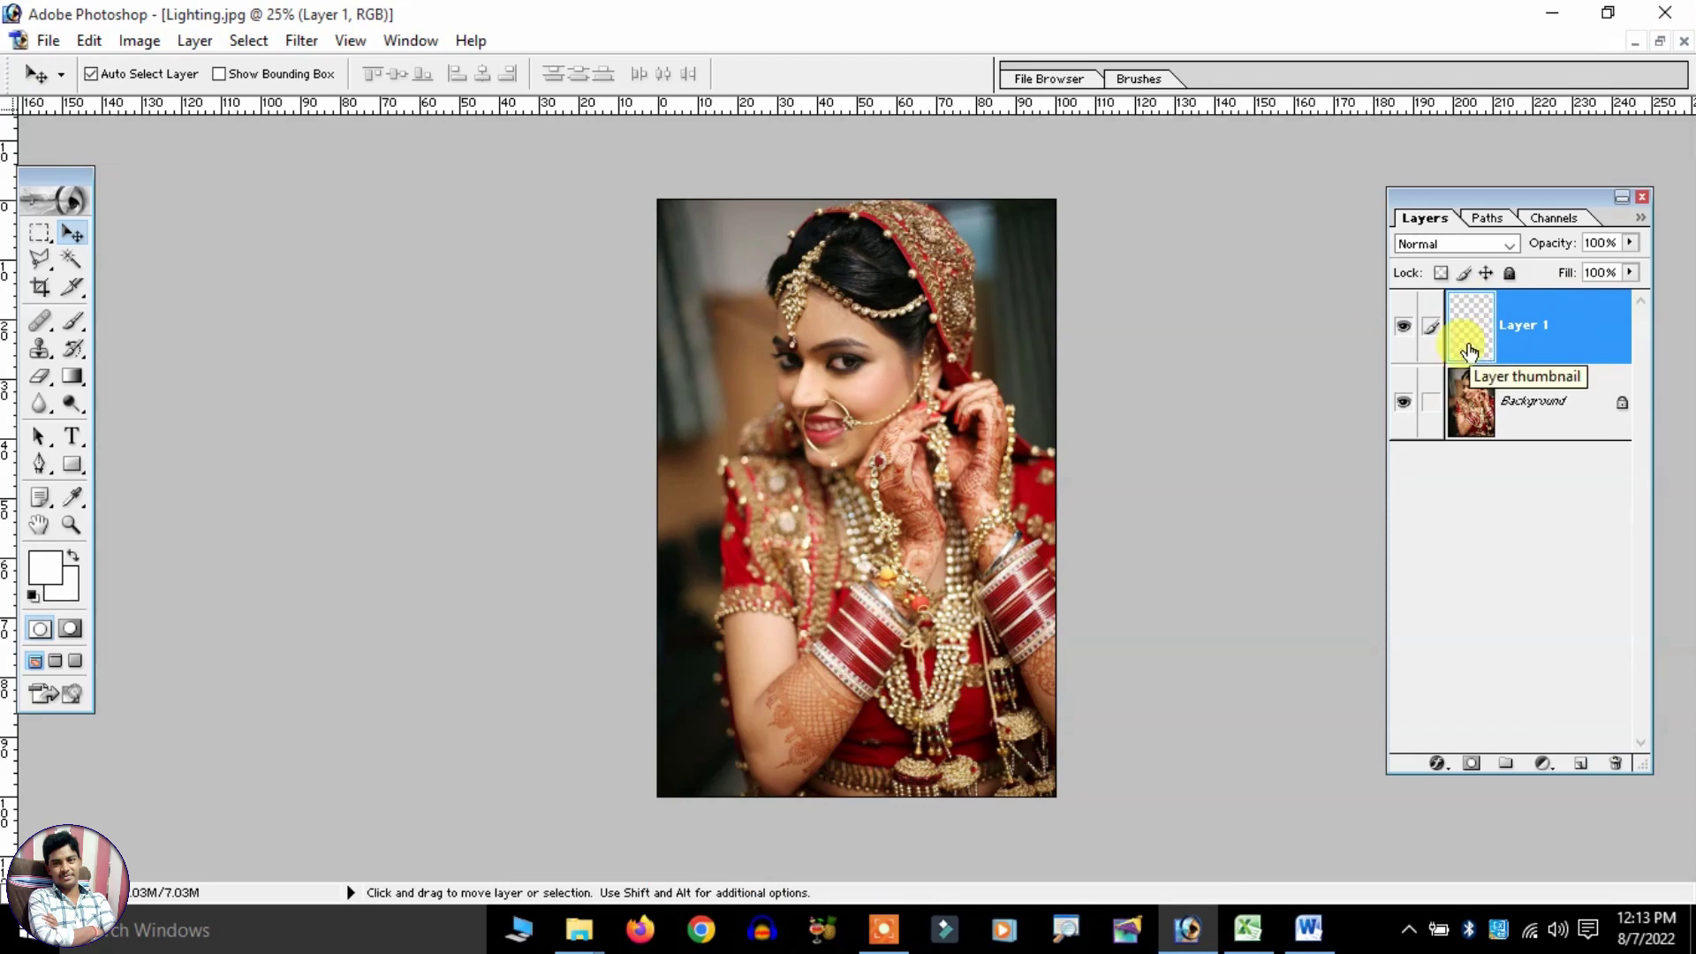
Set the foreground colour to bright blue 002AFF.
click(40, 561)
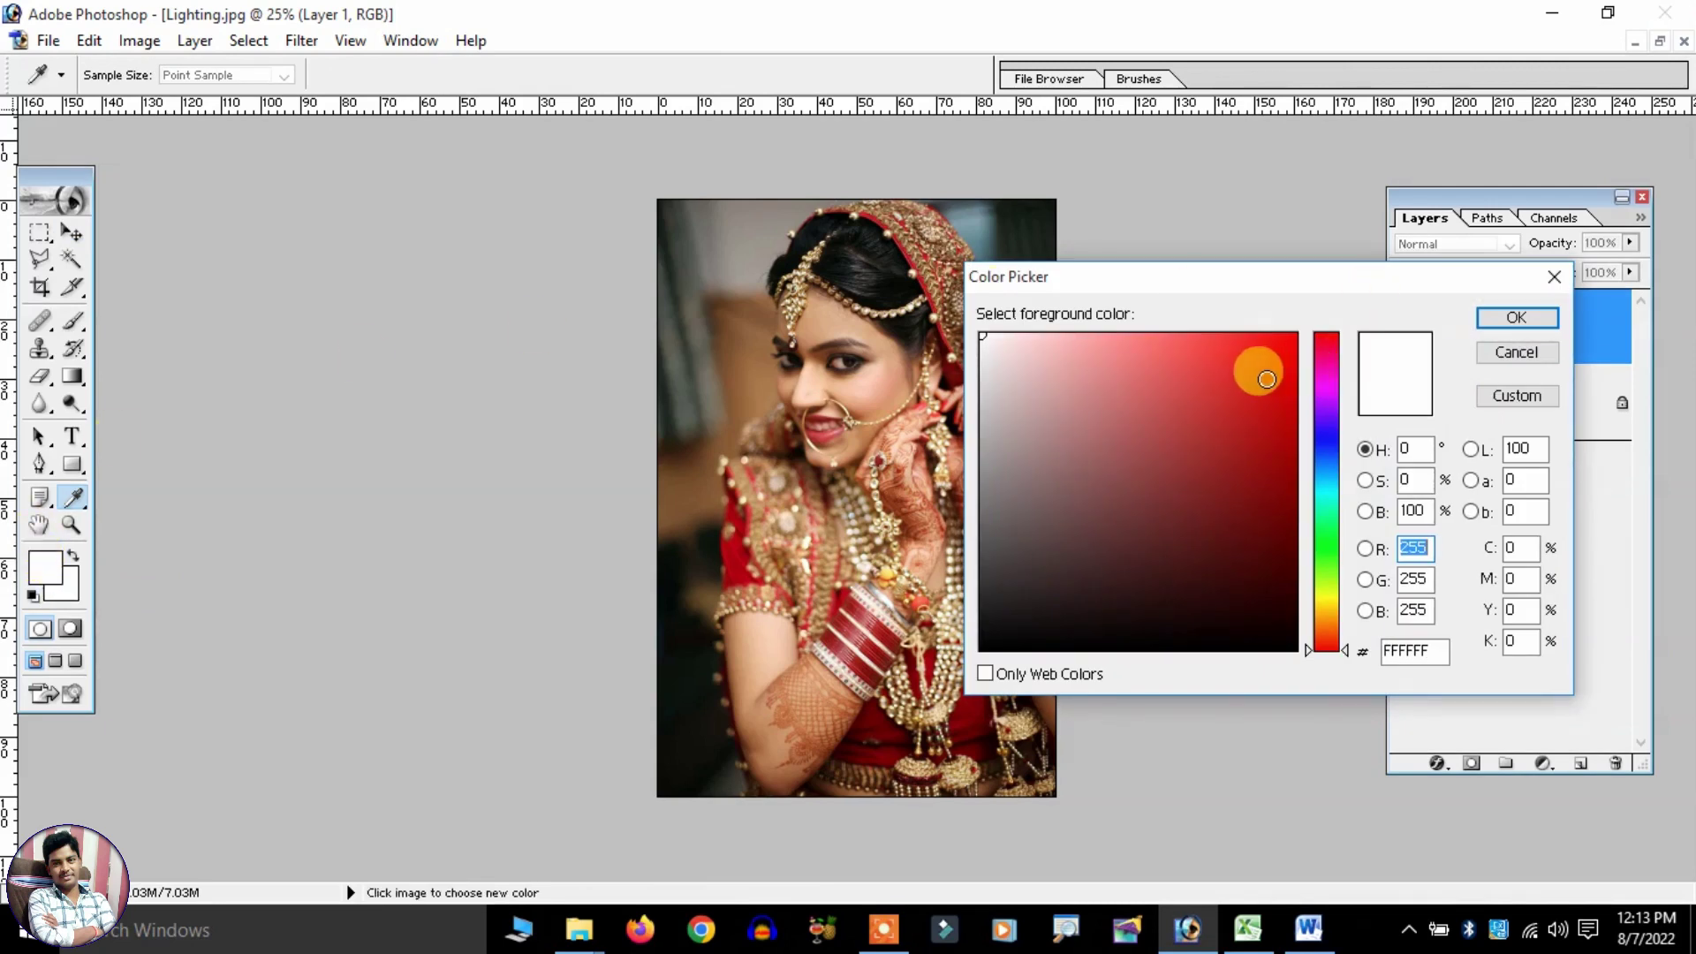
click(1325, 421)
drag(1244, 391, 1412, 262)
click(1332, 442)
click(1325, 448)
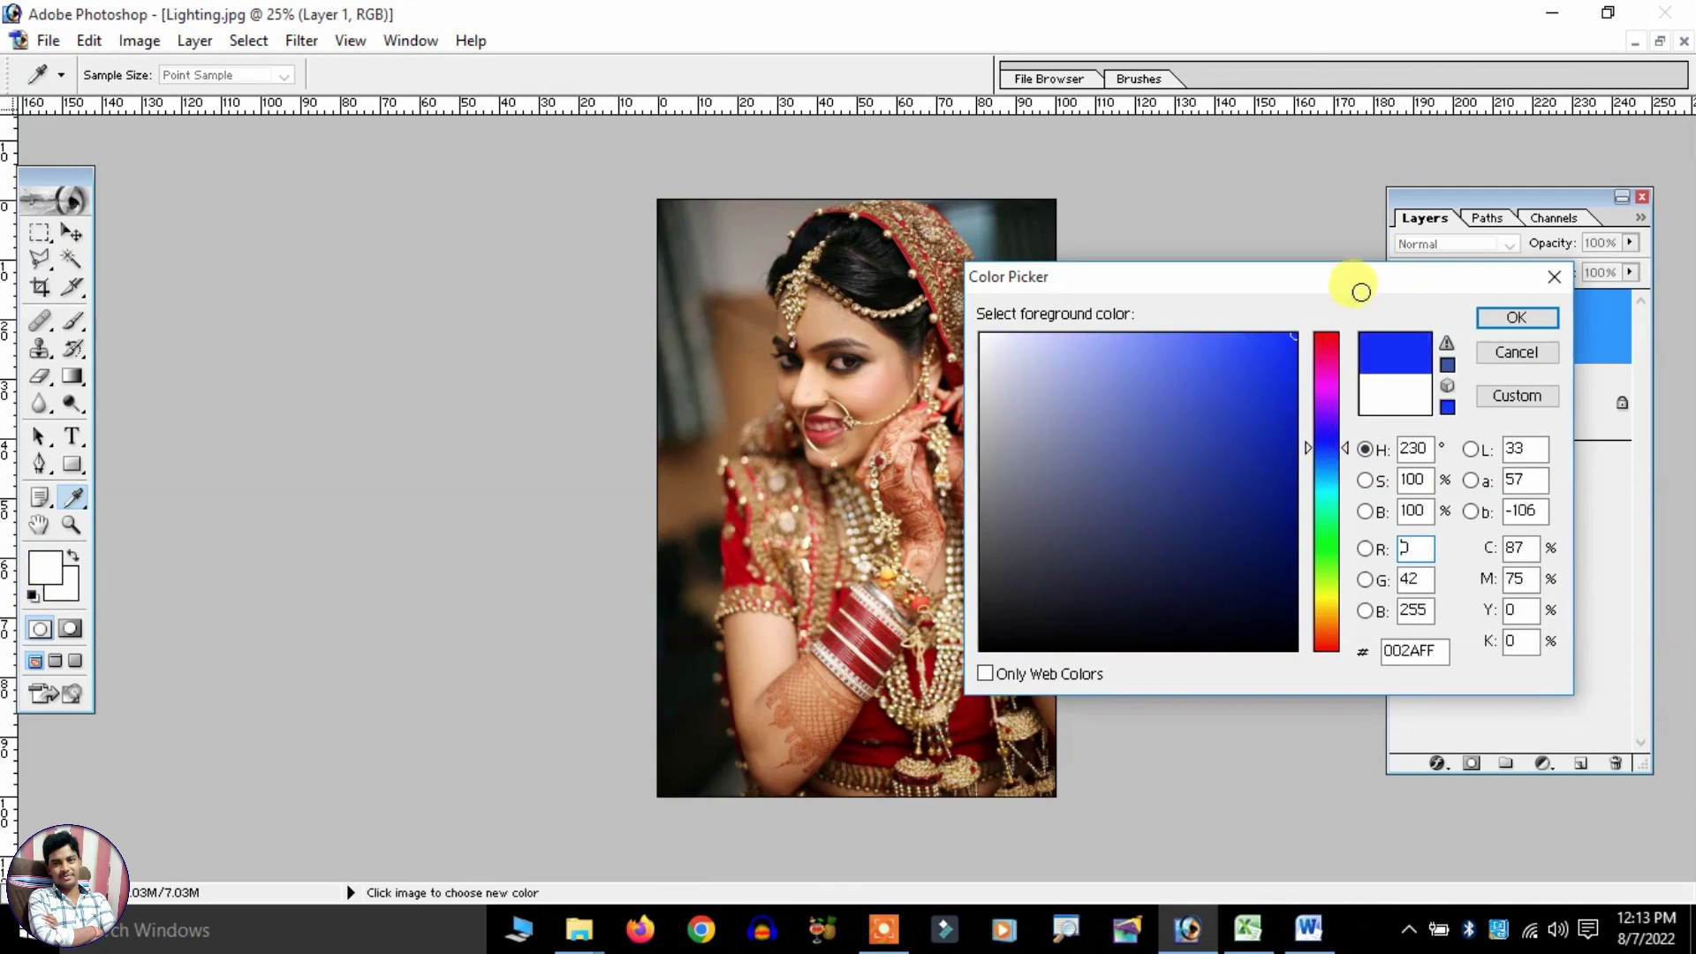
click(1290, 408)
drag(1290, 389, 1389, 322)
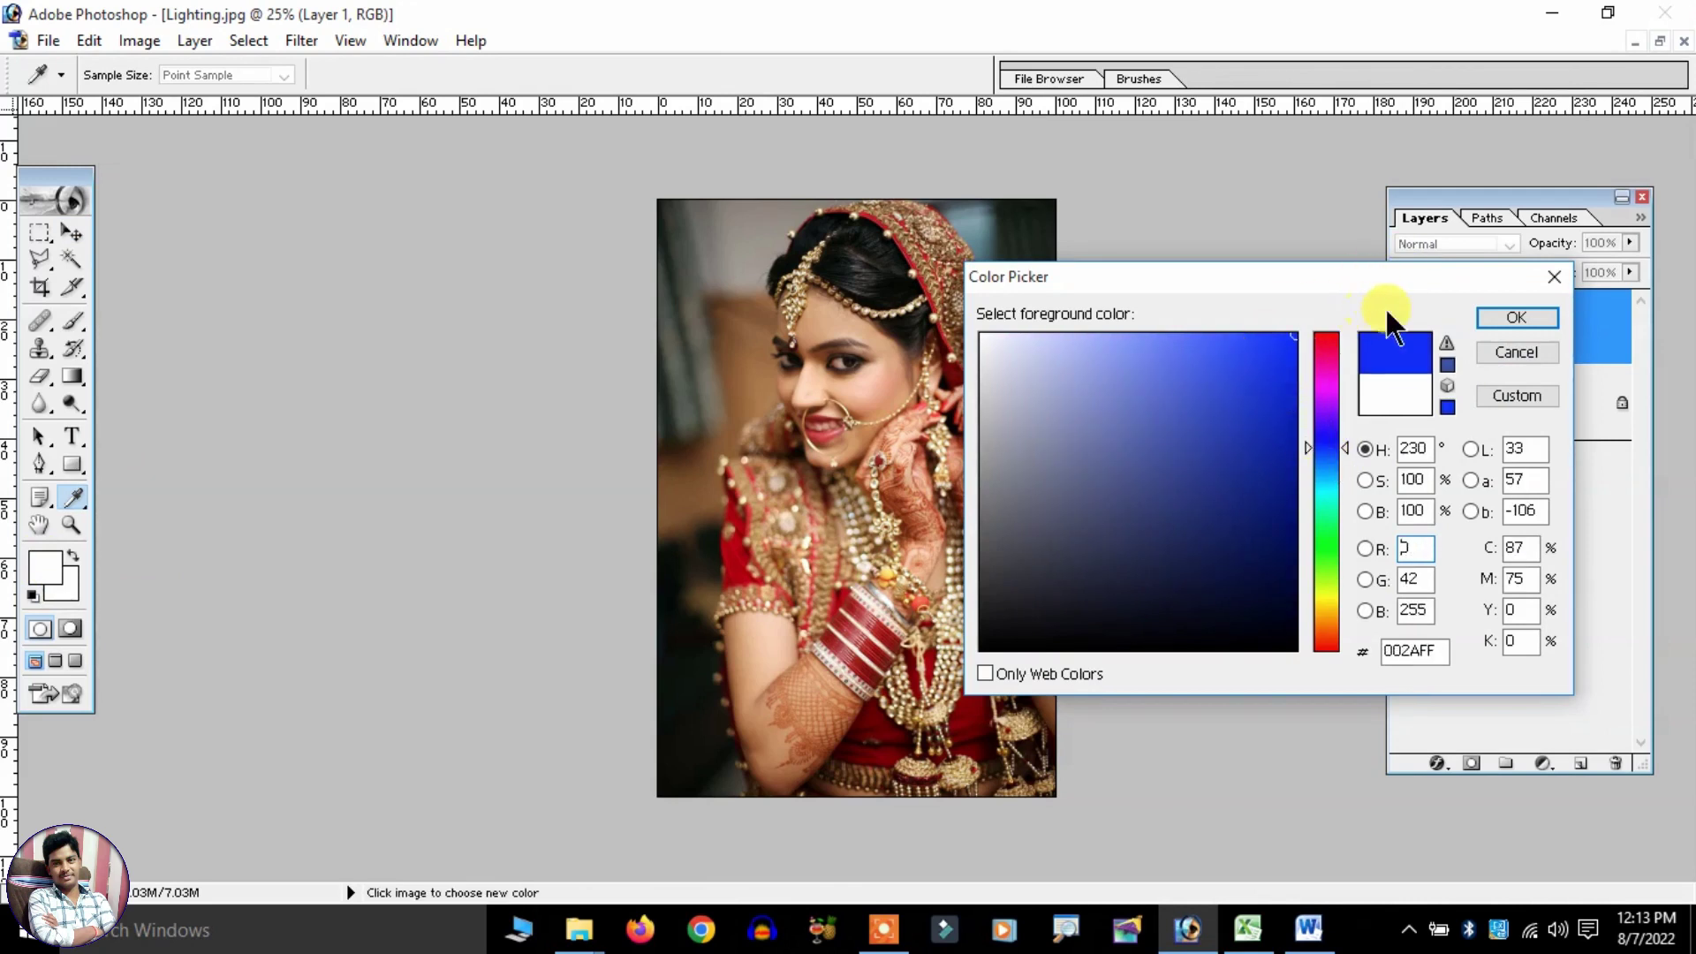
click(1501, 317)
key(v)
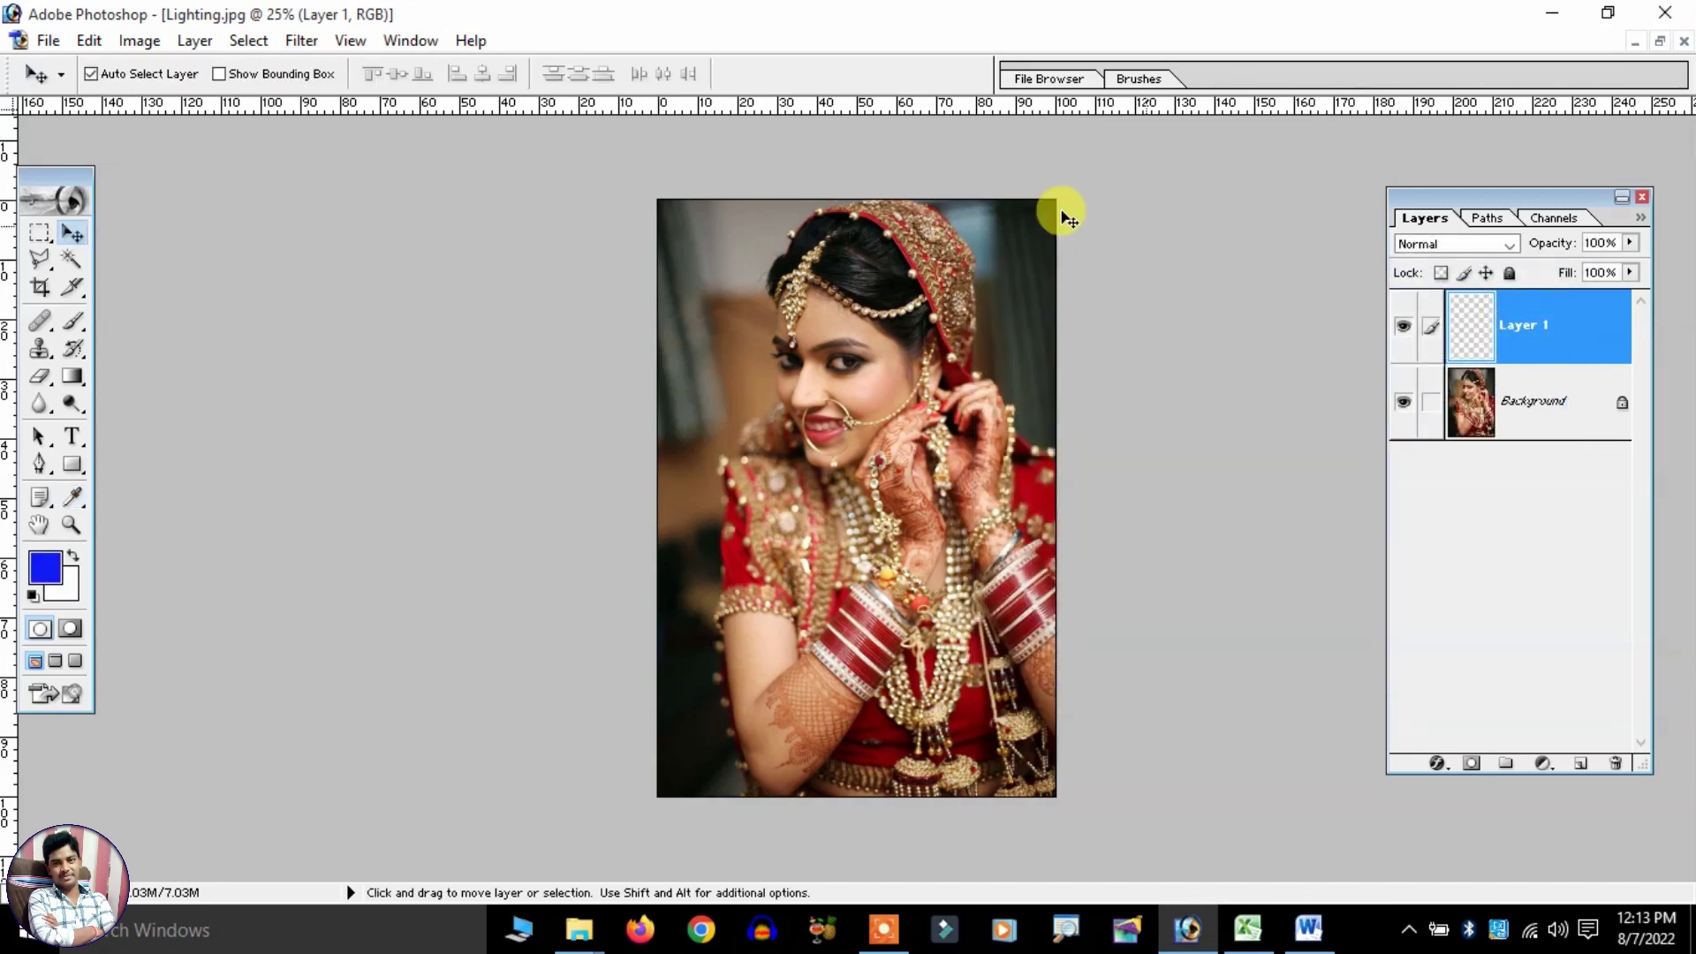
Select the Brush tool with a soft preset at 145 px master diameter.
click(73, 322)
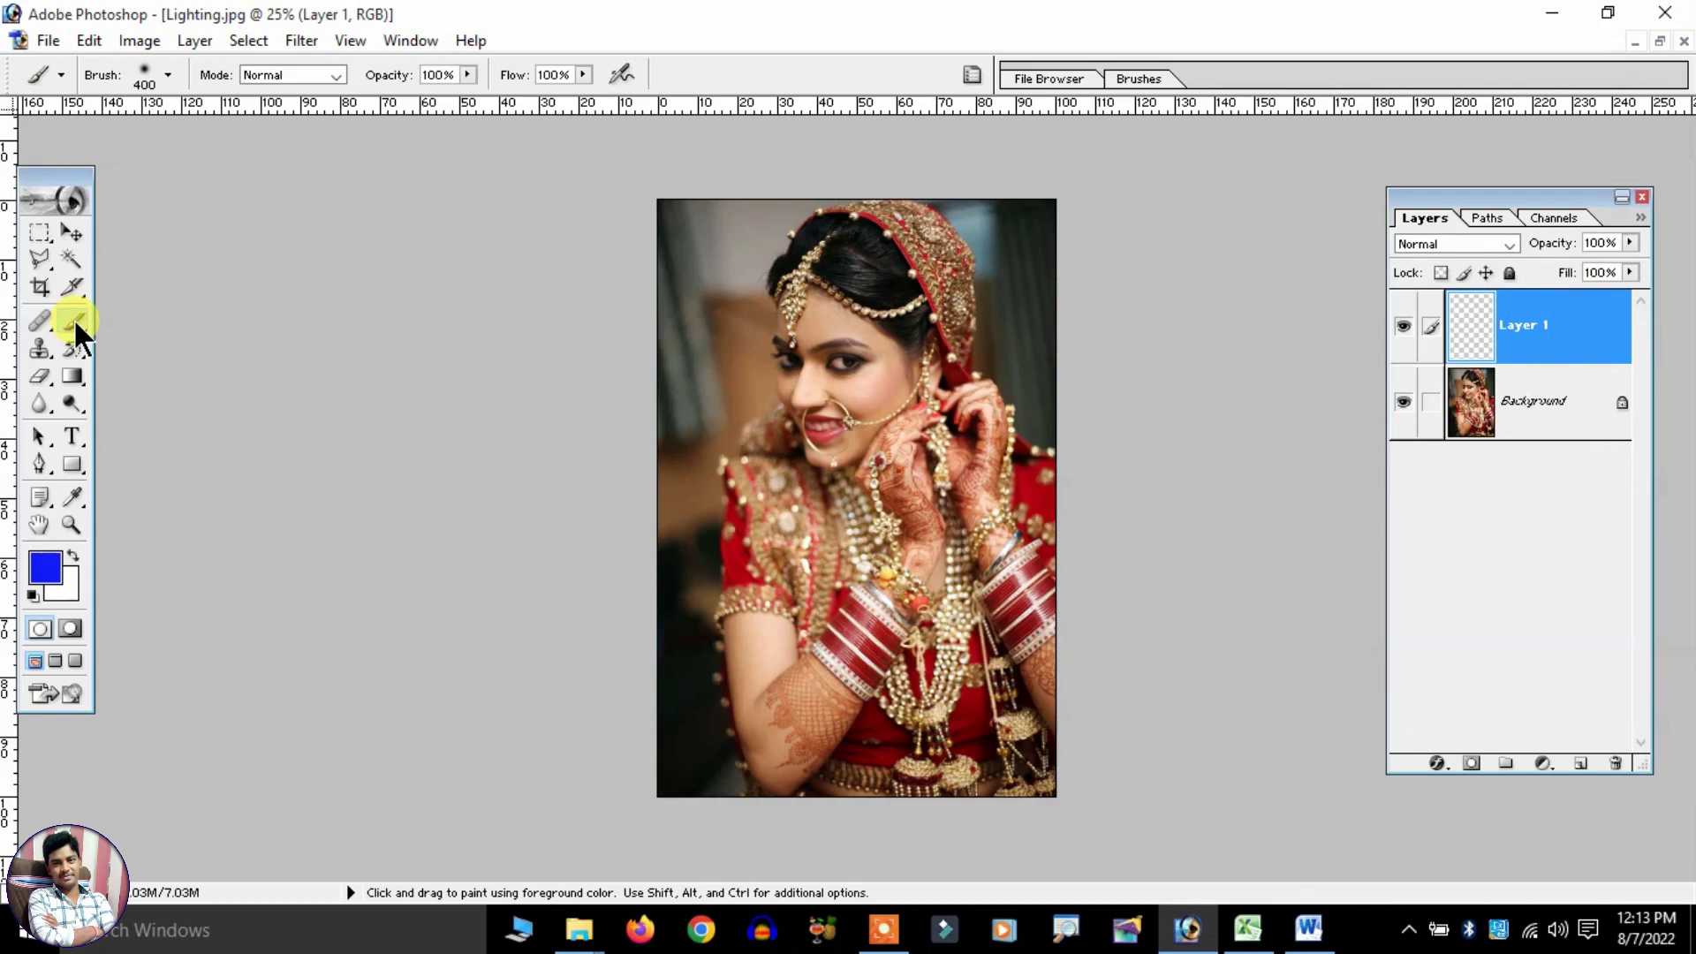
click(168, 75)
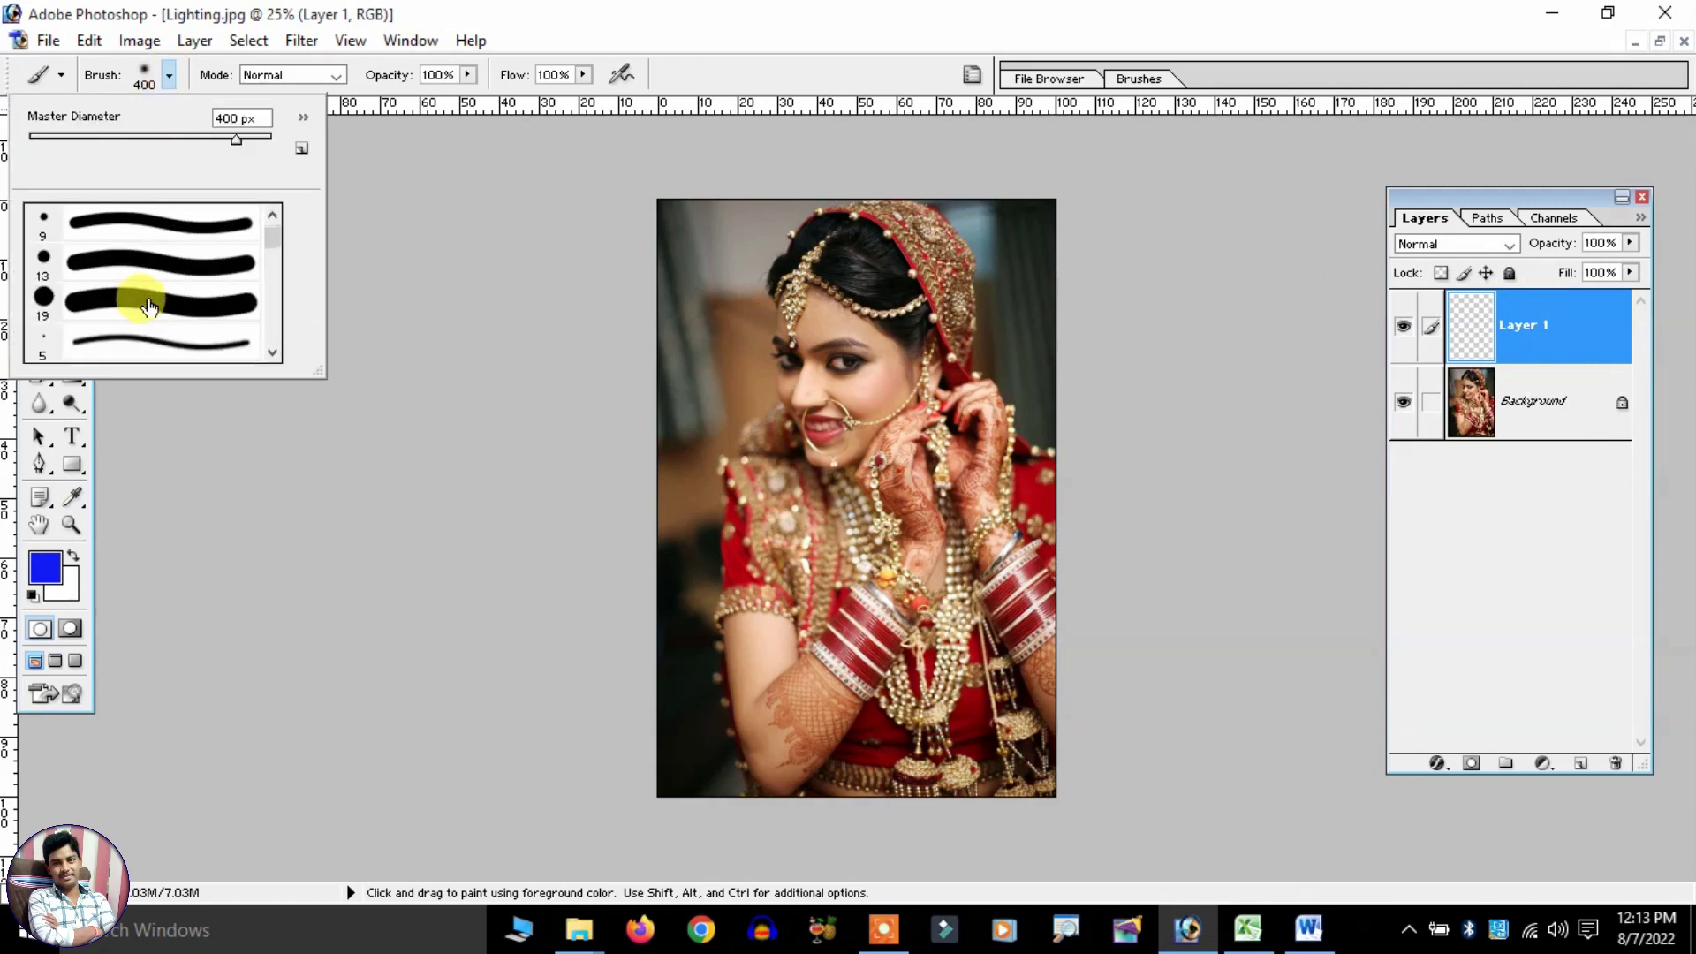
scroll(149, 305, down, 2)
scroll(148, 305, down, 2)
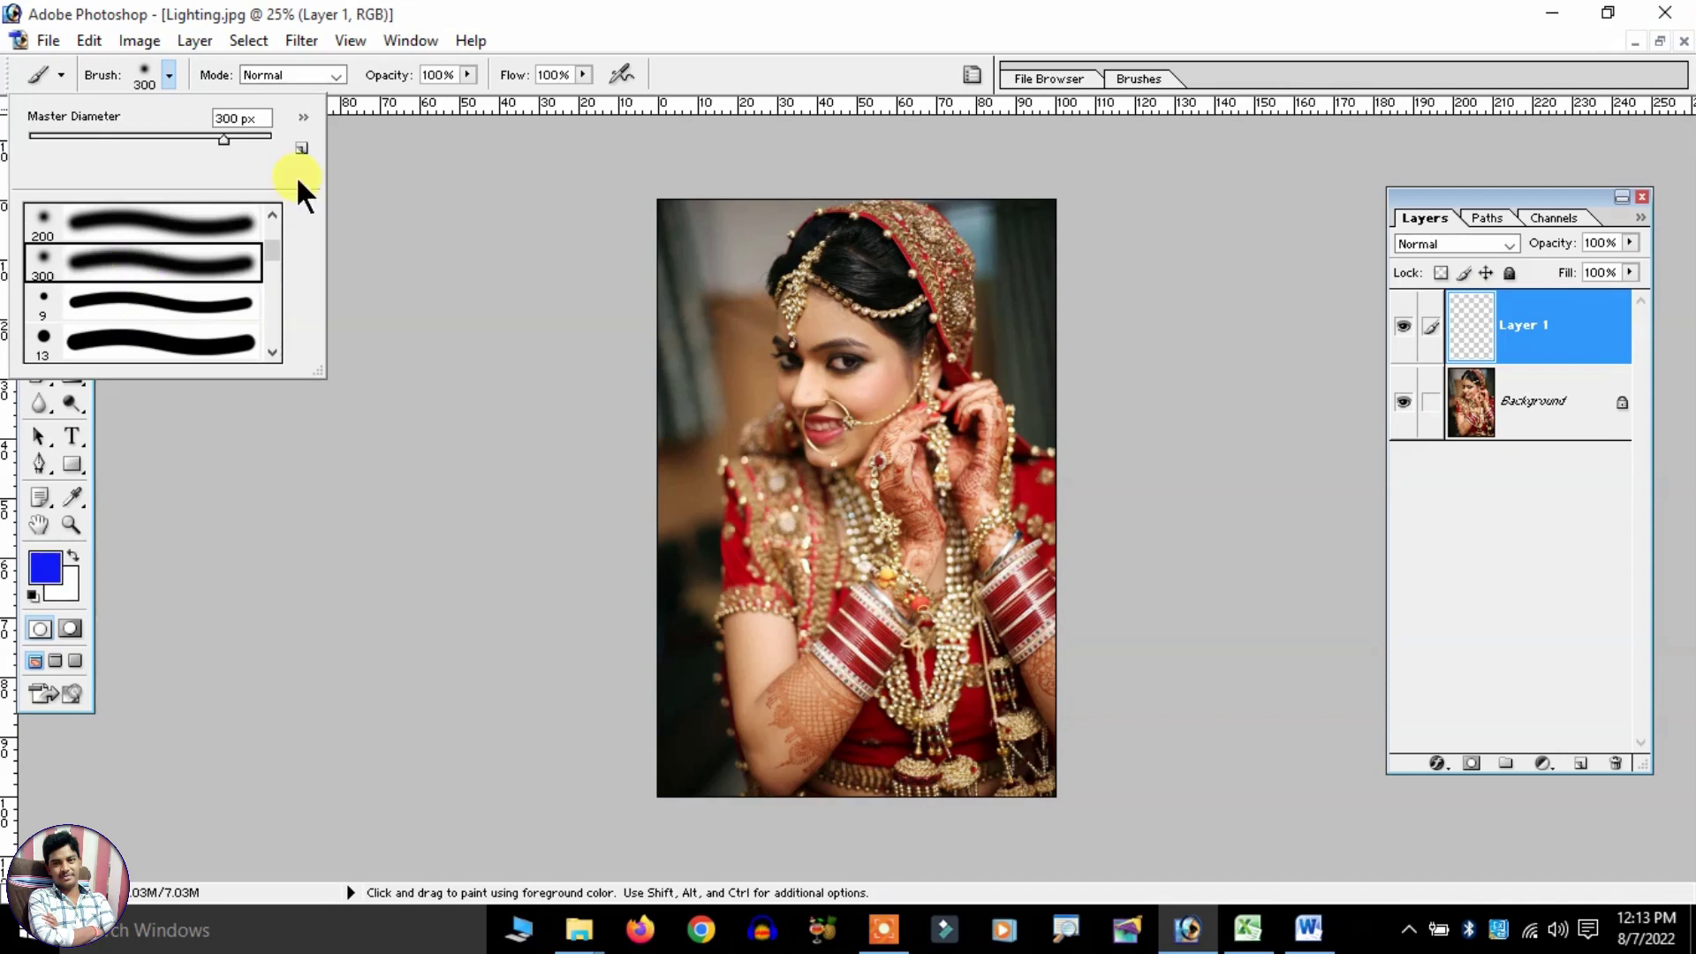
click(138, 136)
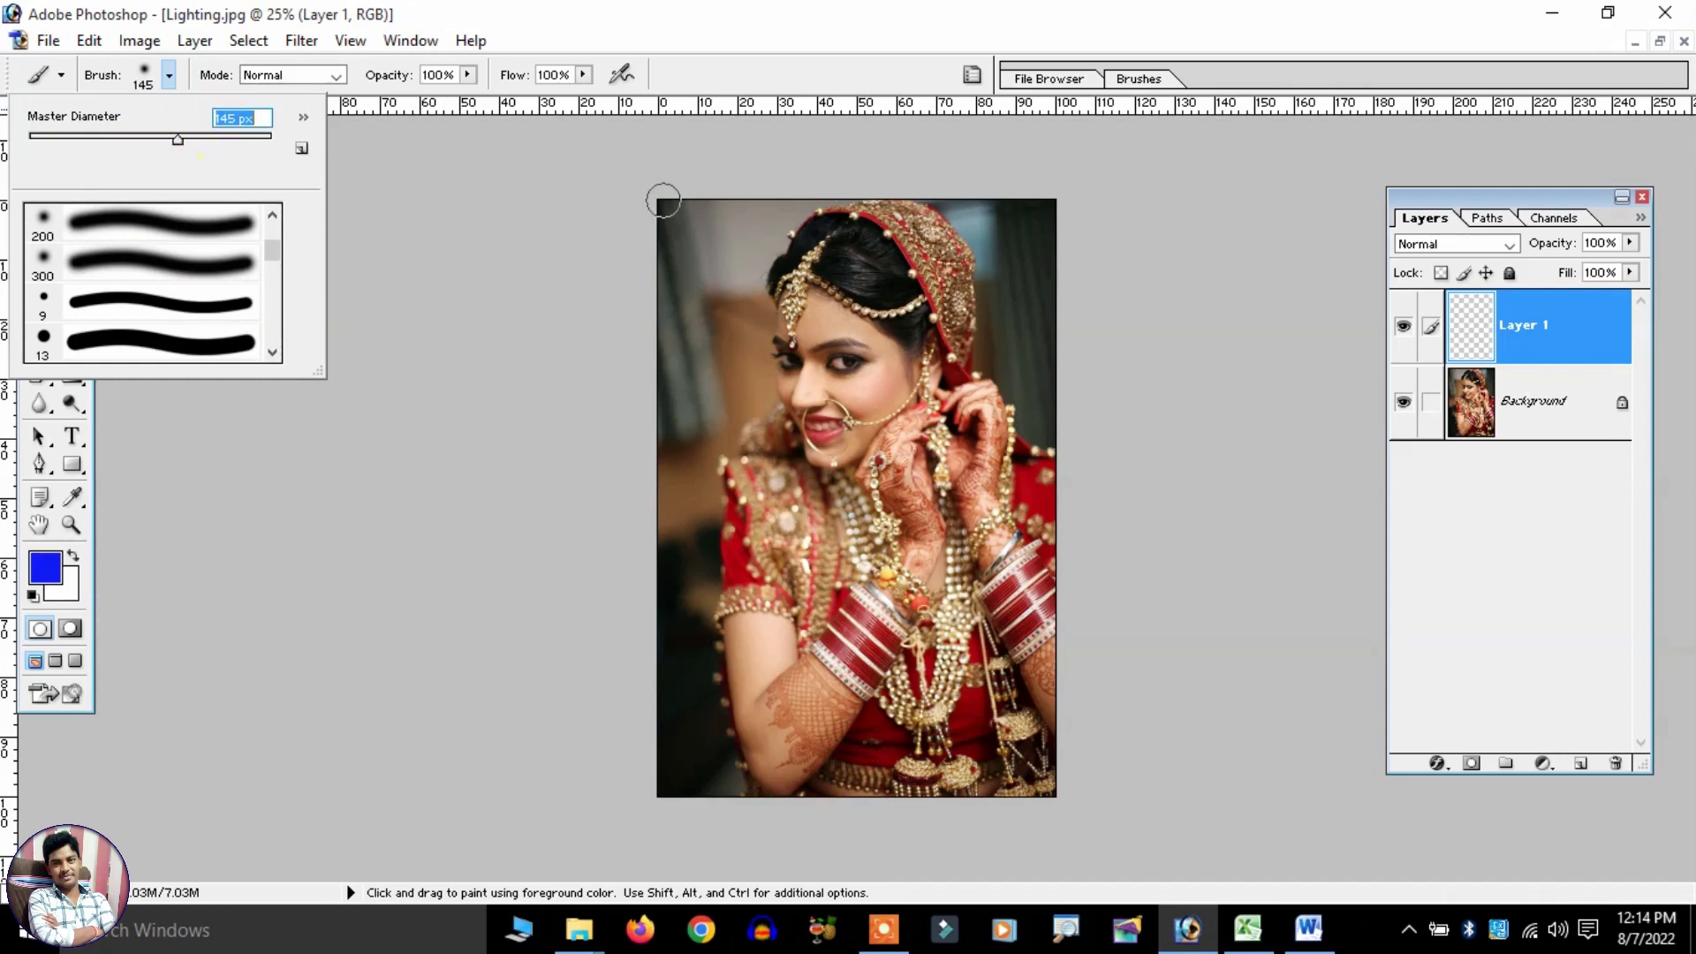
Paint a blue dab near the top-right and scale it up to about 574%.
click(1008, 273)
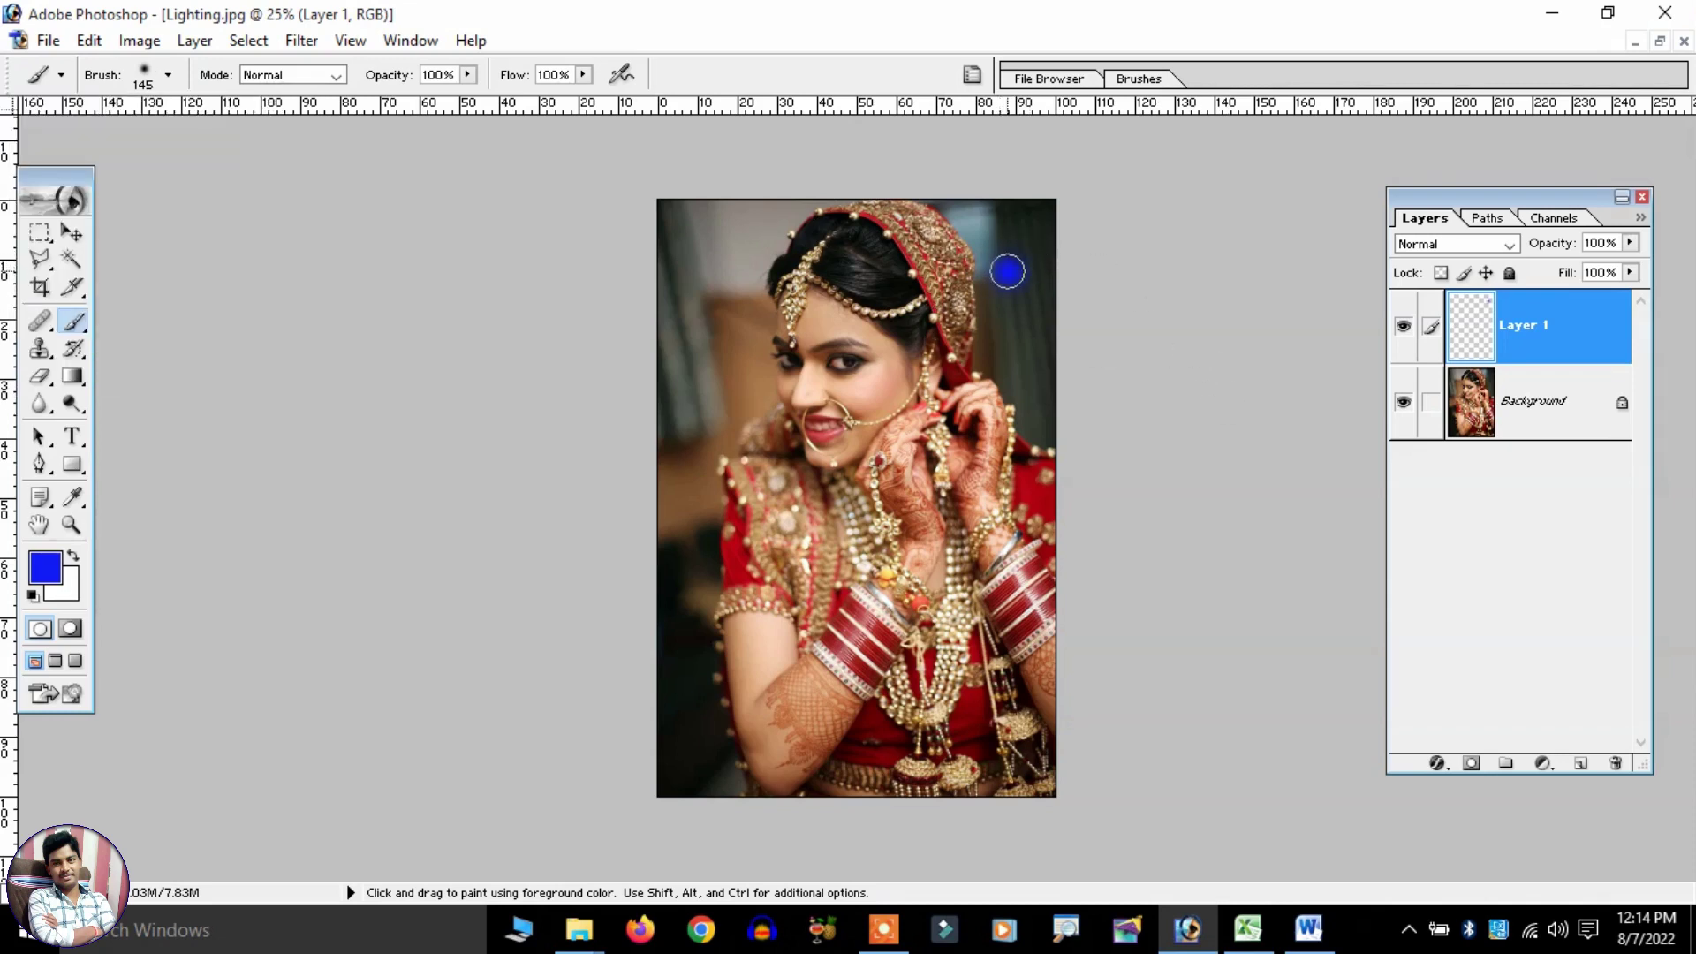
click(67, 237)
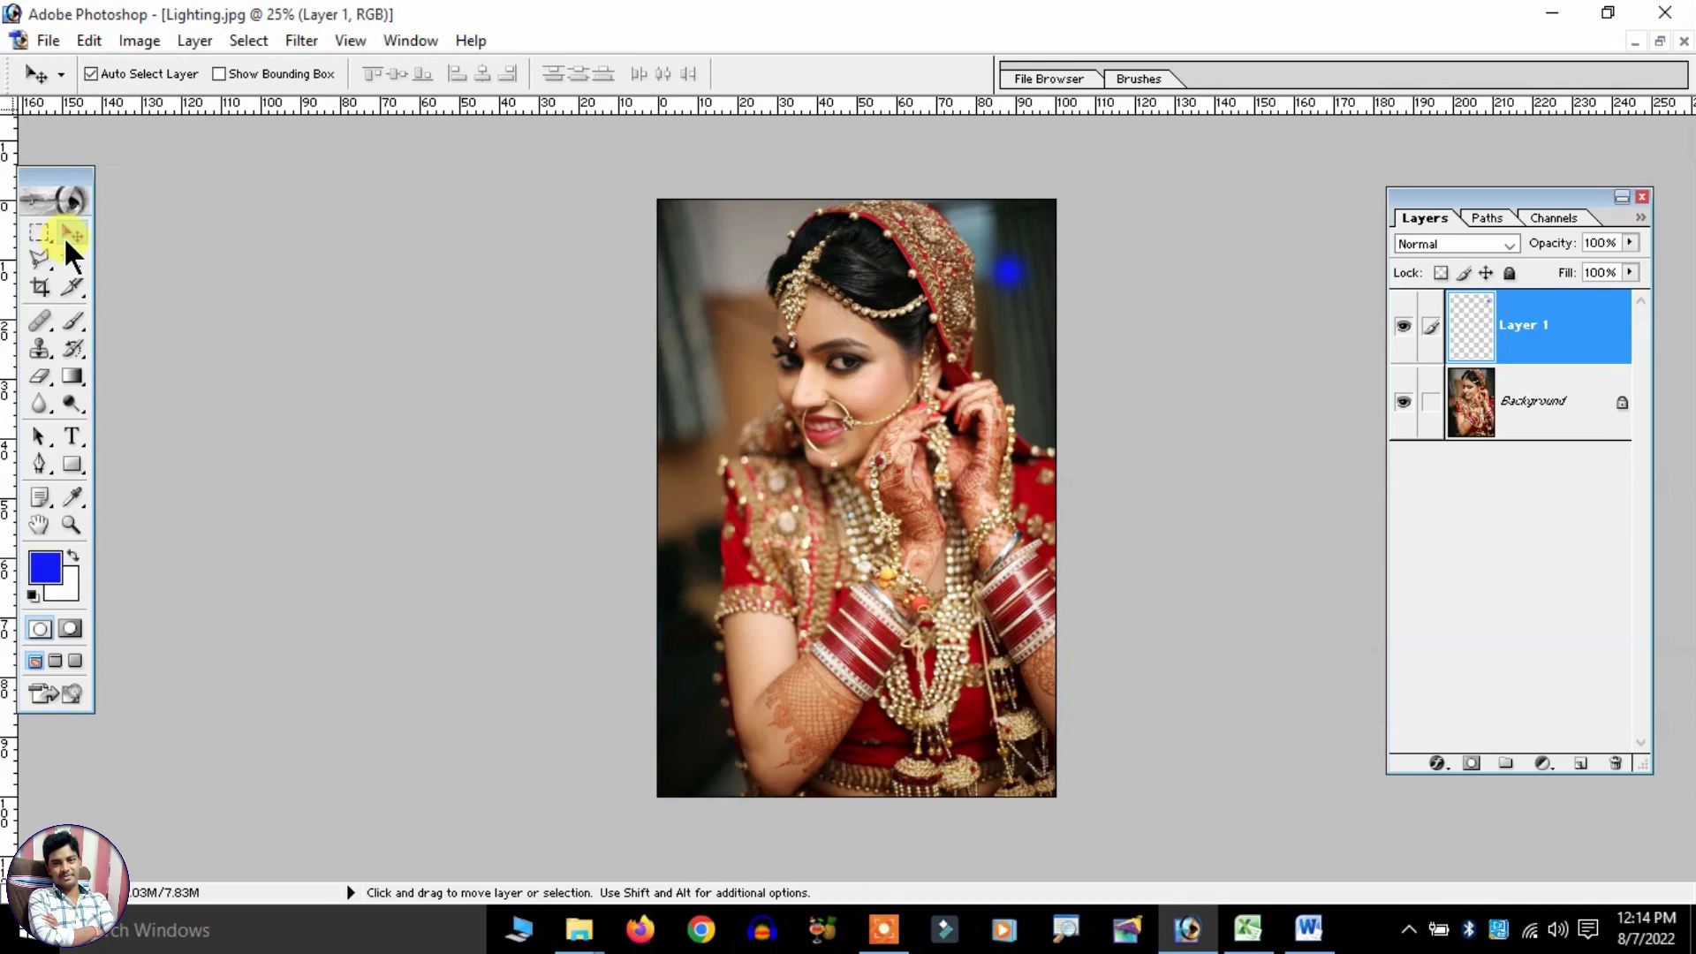
key(ctrl+t)
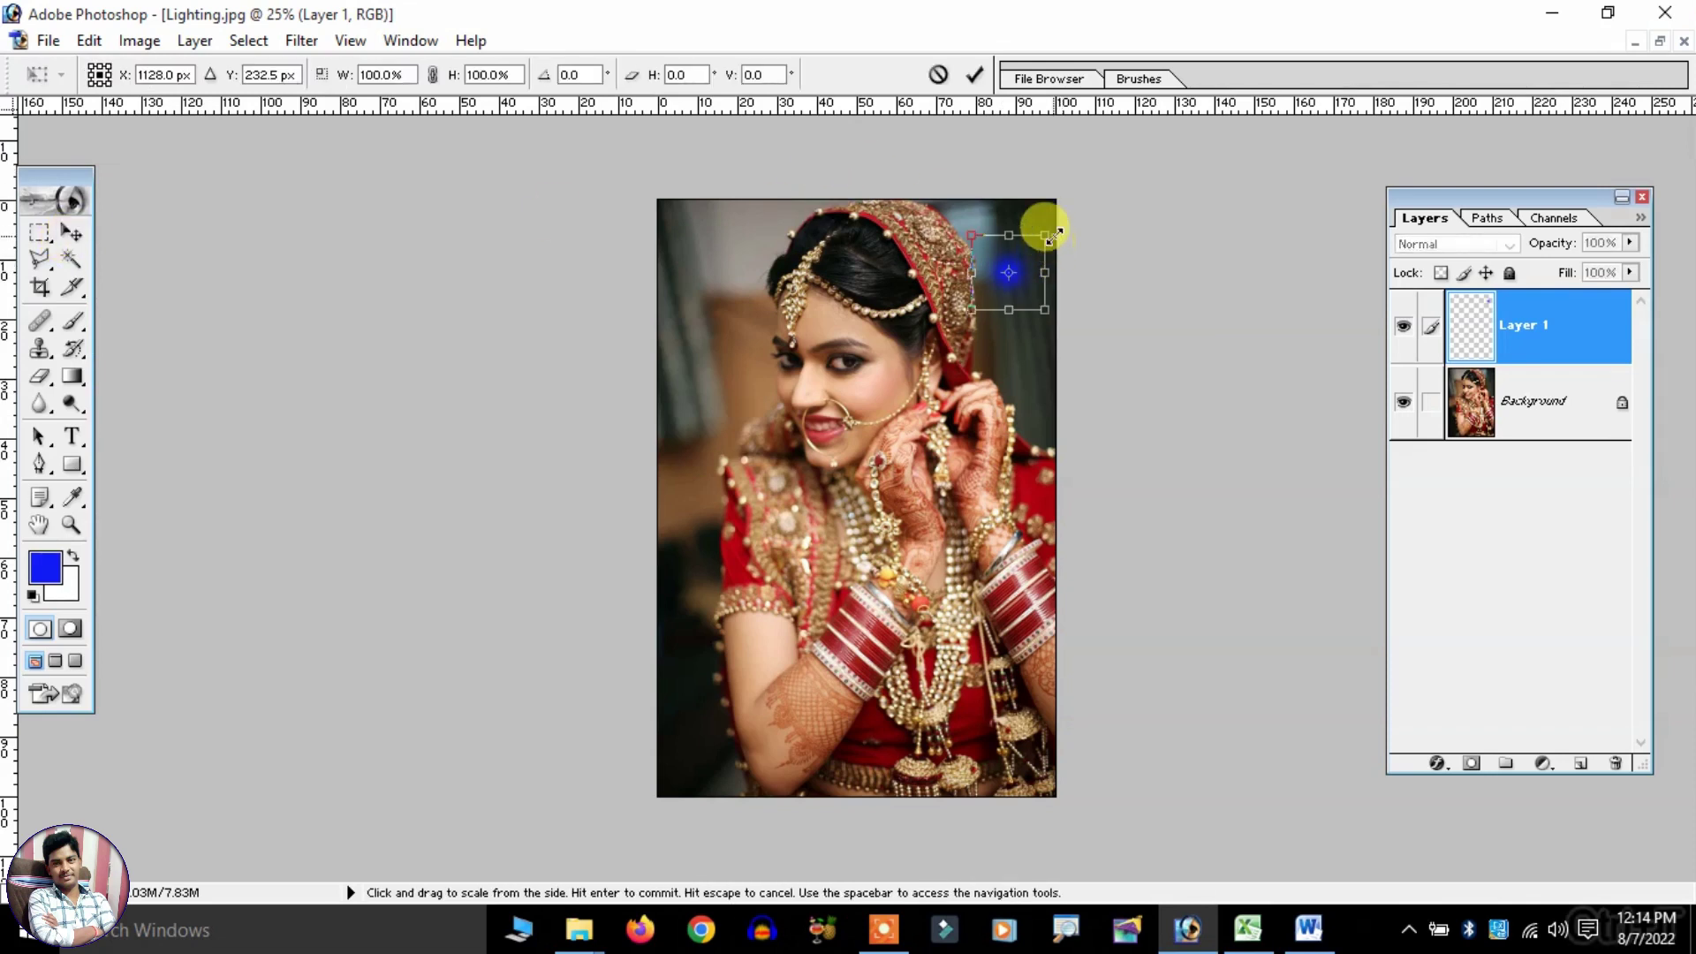
drag(1051, 235, 1232, 93)
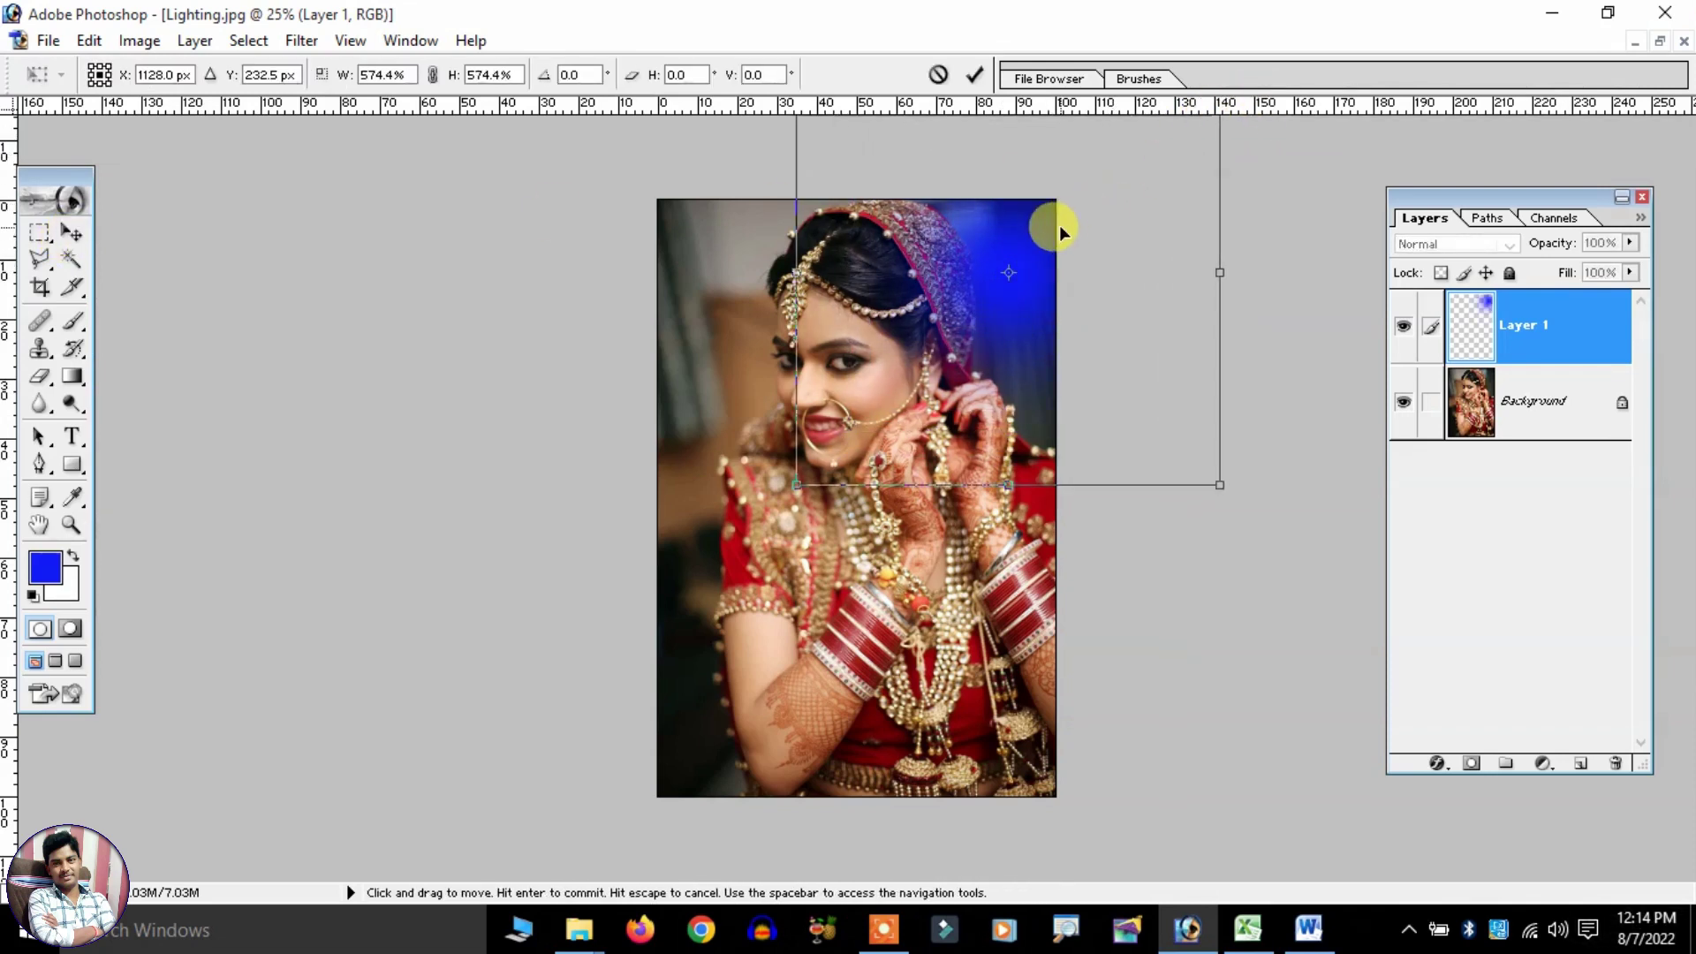
key(Return)
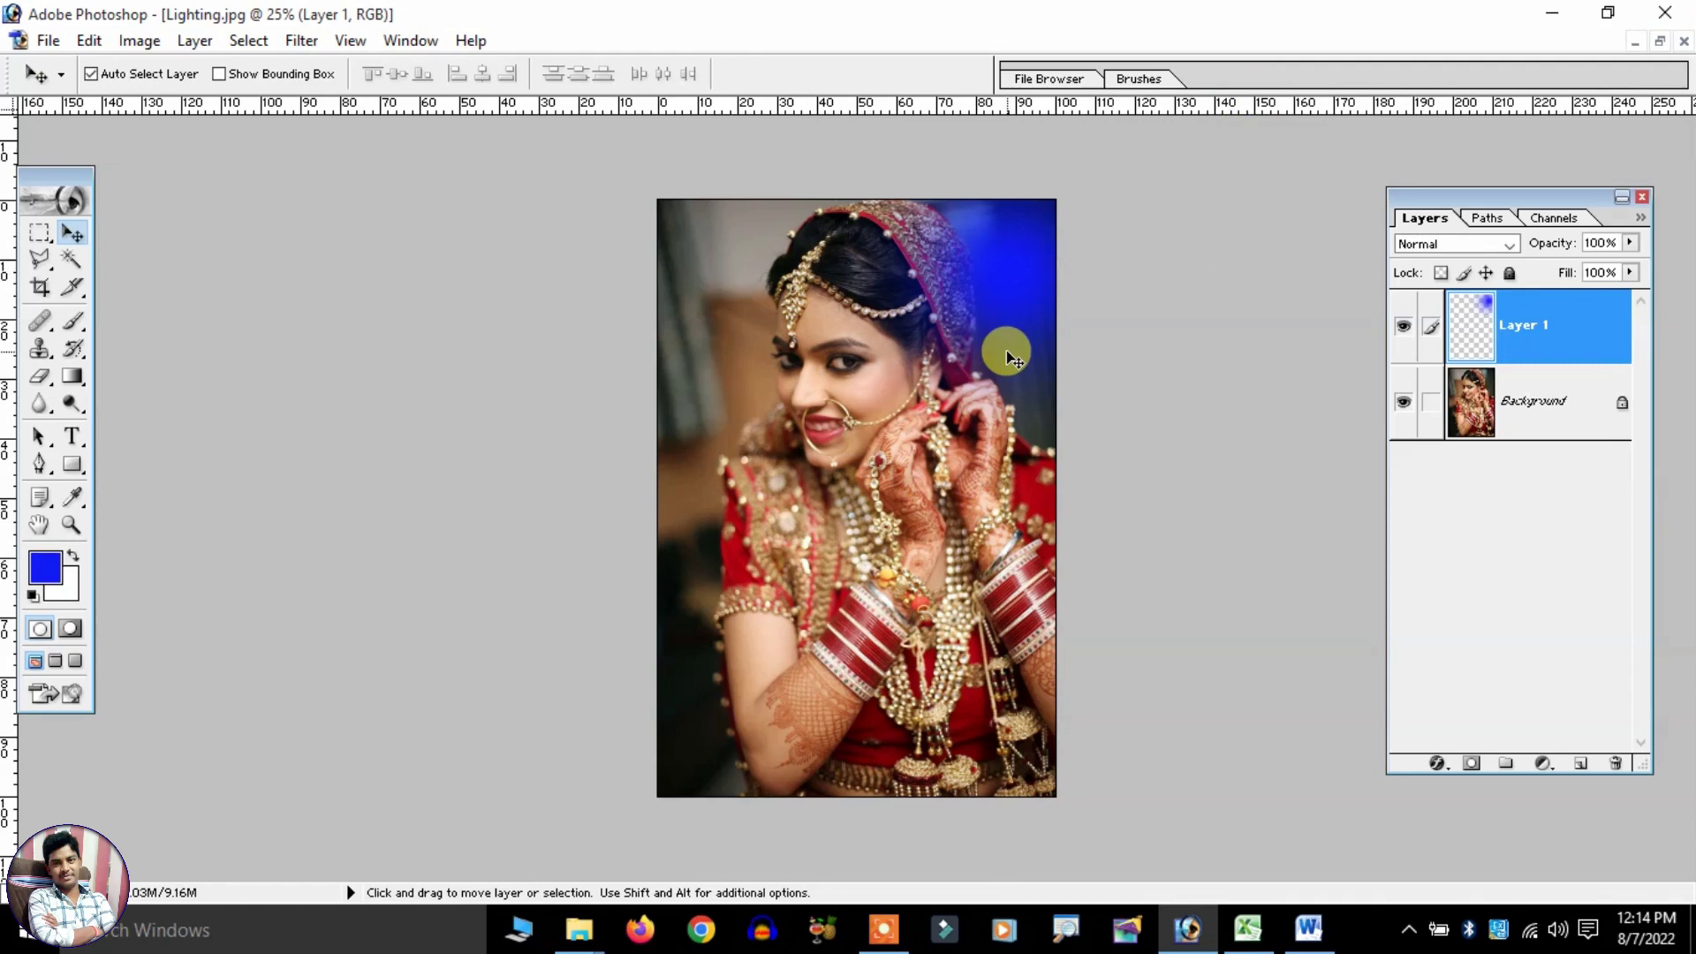
Add Layer 2 and set the foreground colour to red.
click(1581, 765)
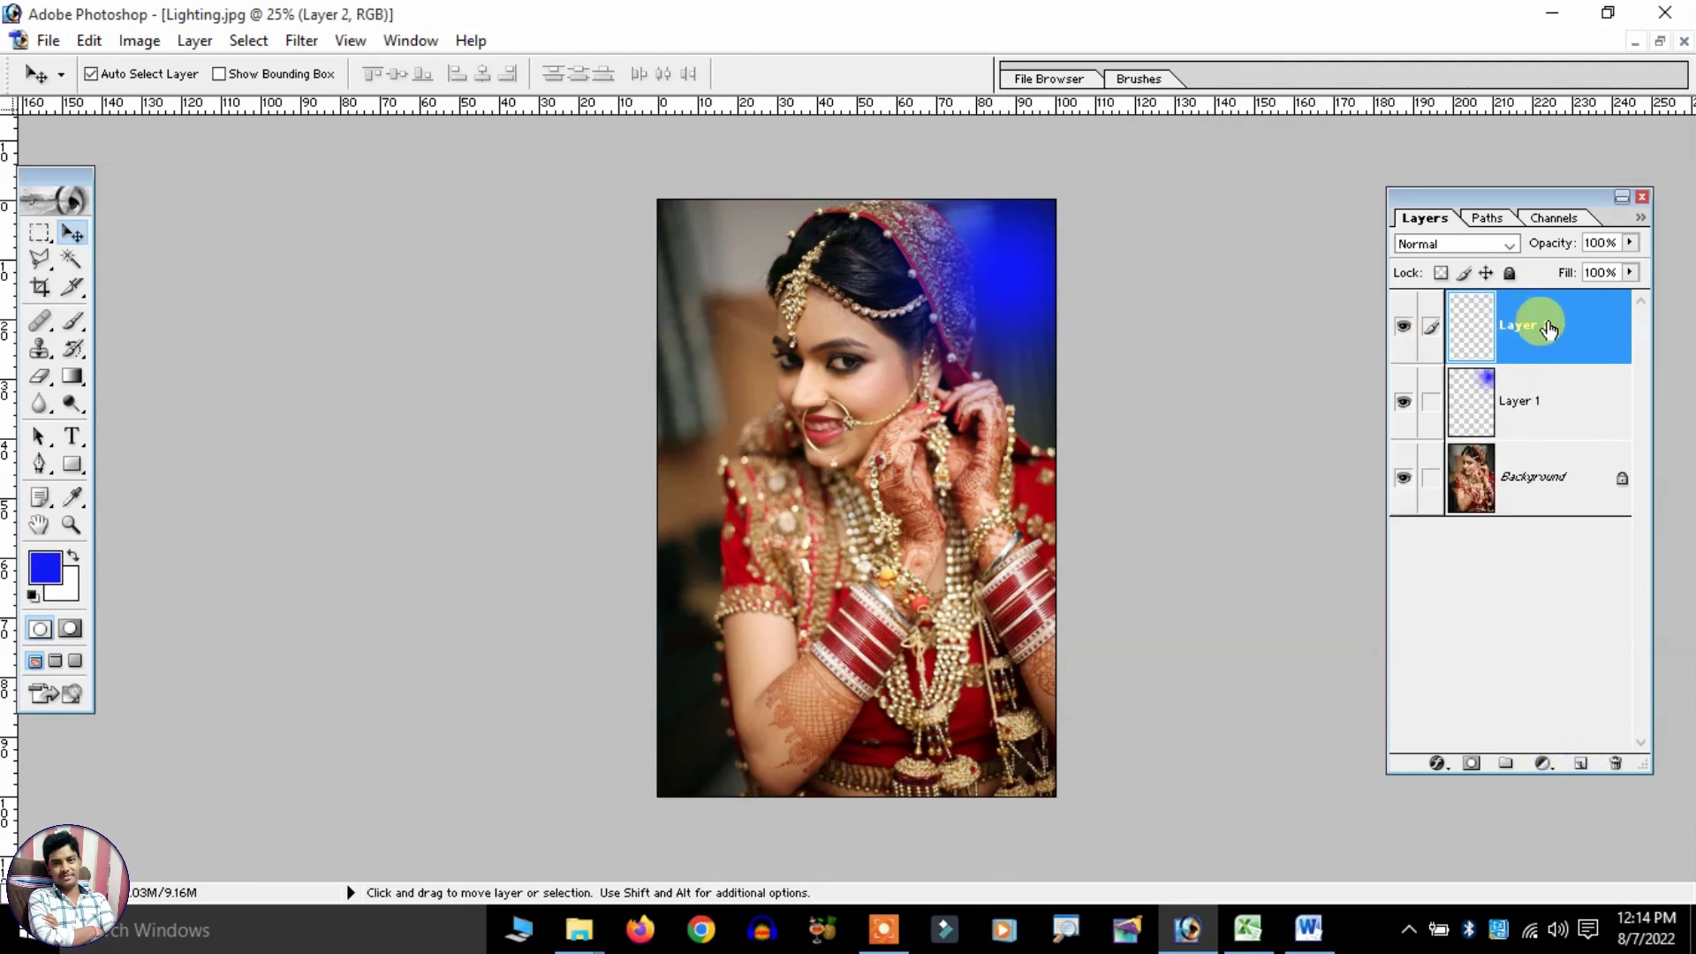
click(58, 575)
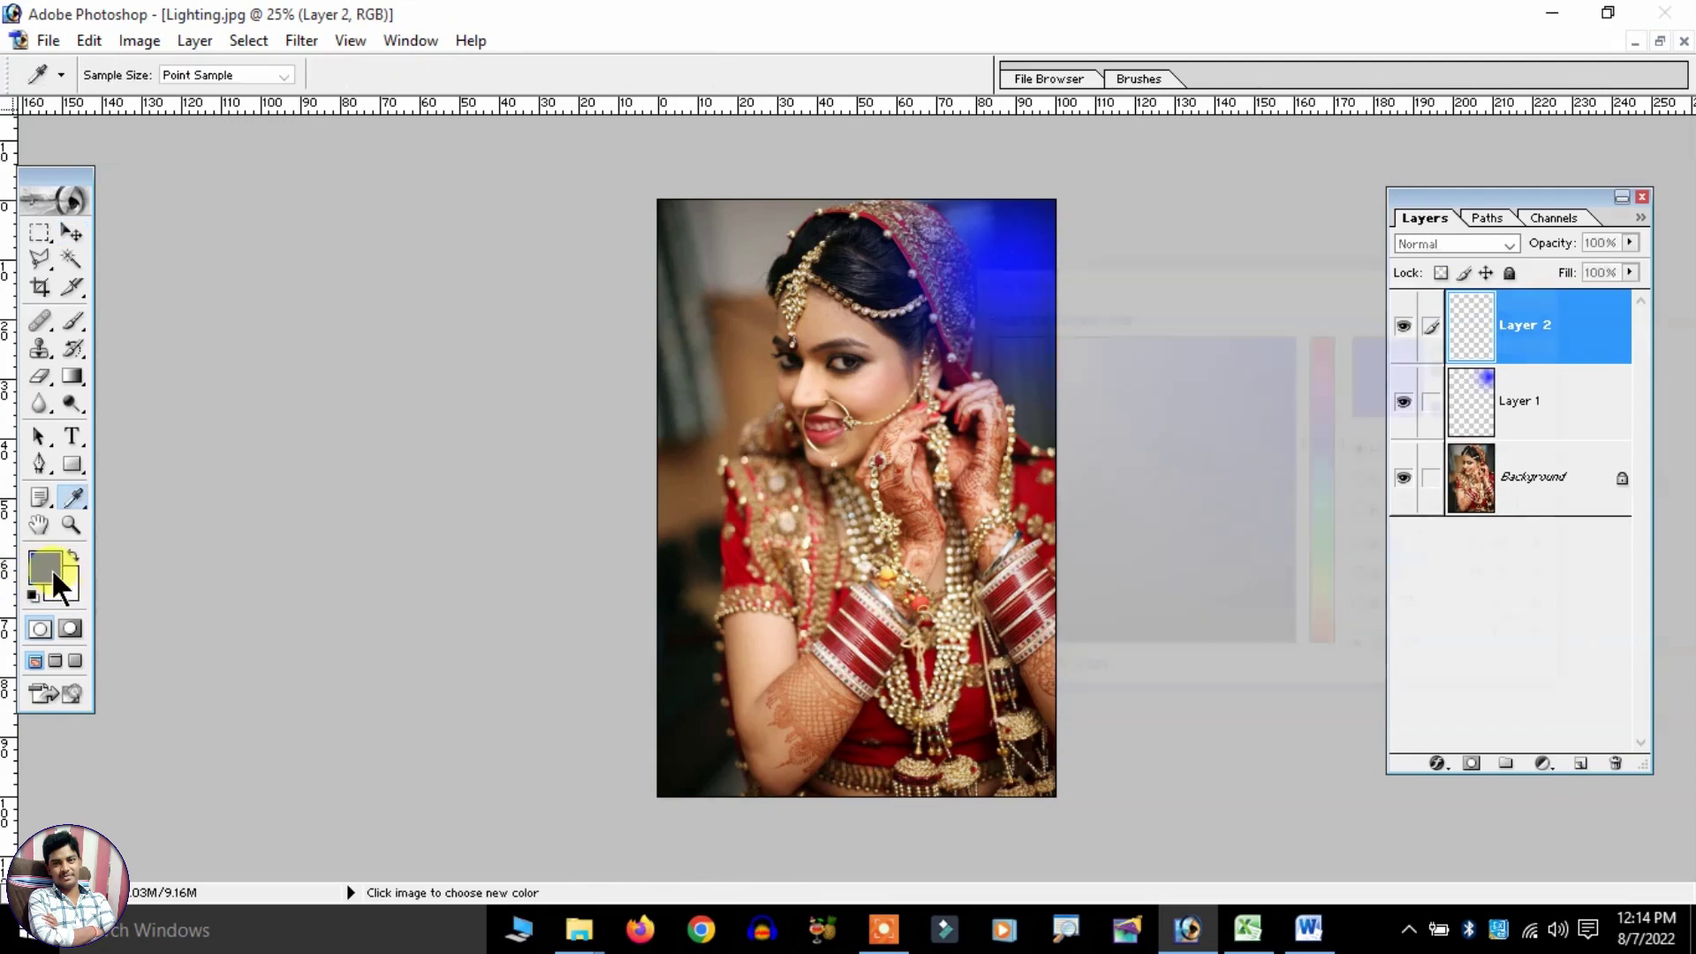
drag(1307, 385, 1333, 288)
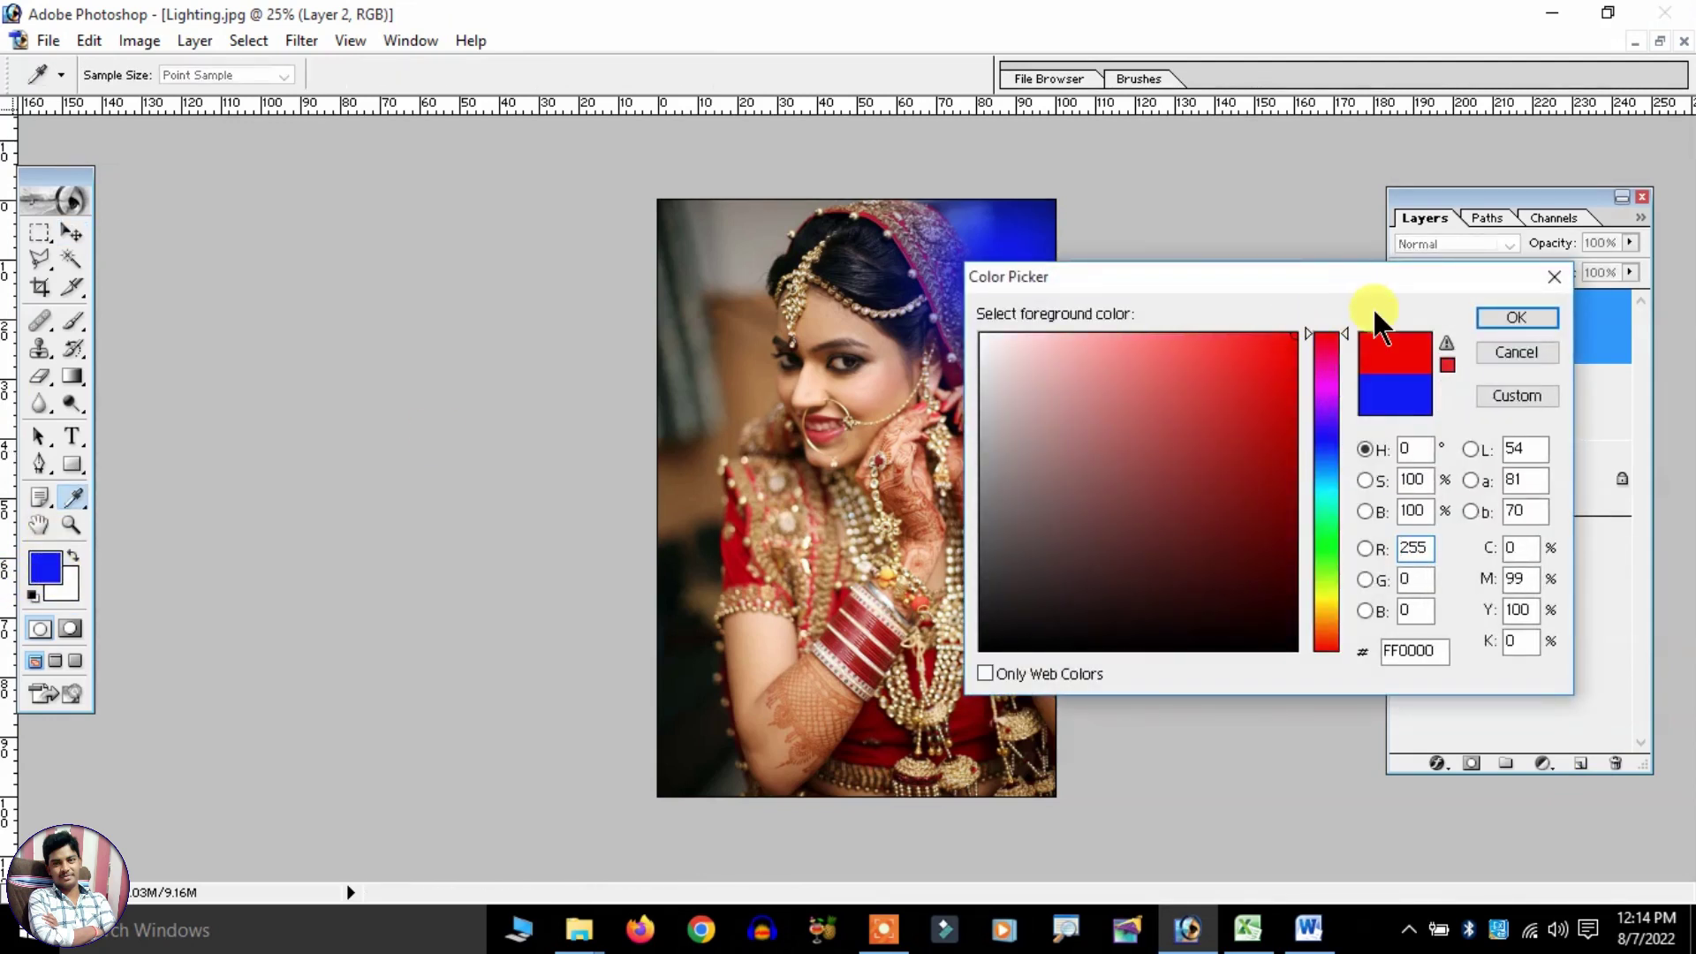
click(1507, 316)
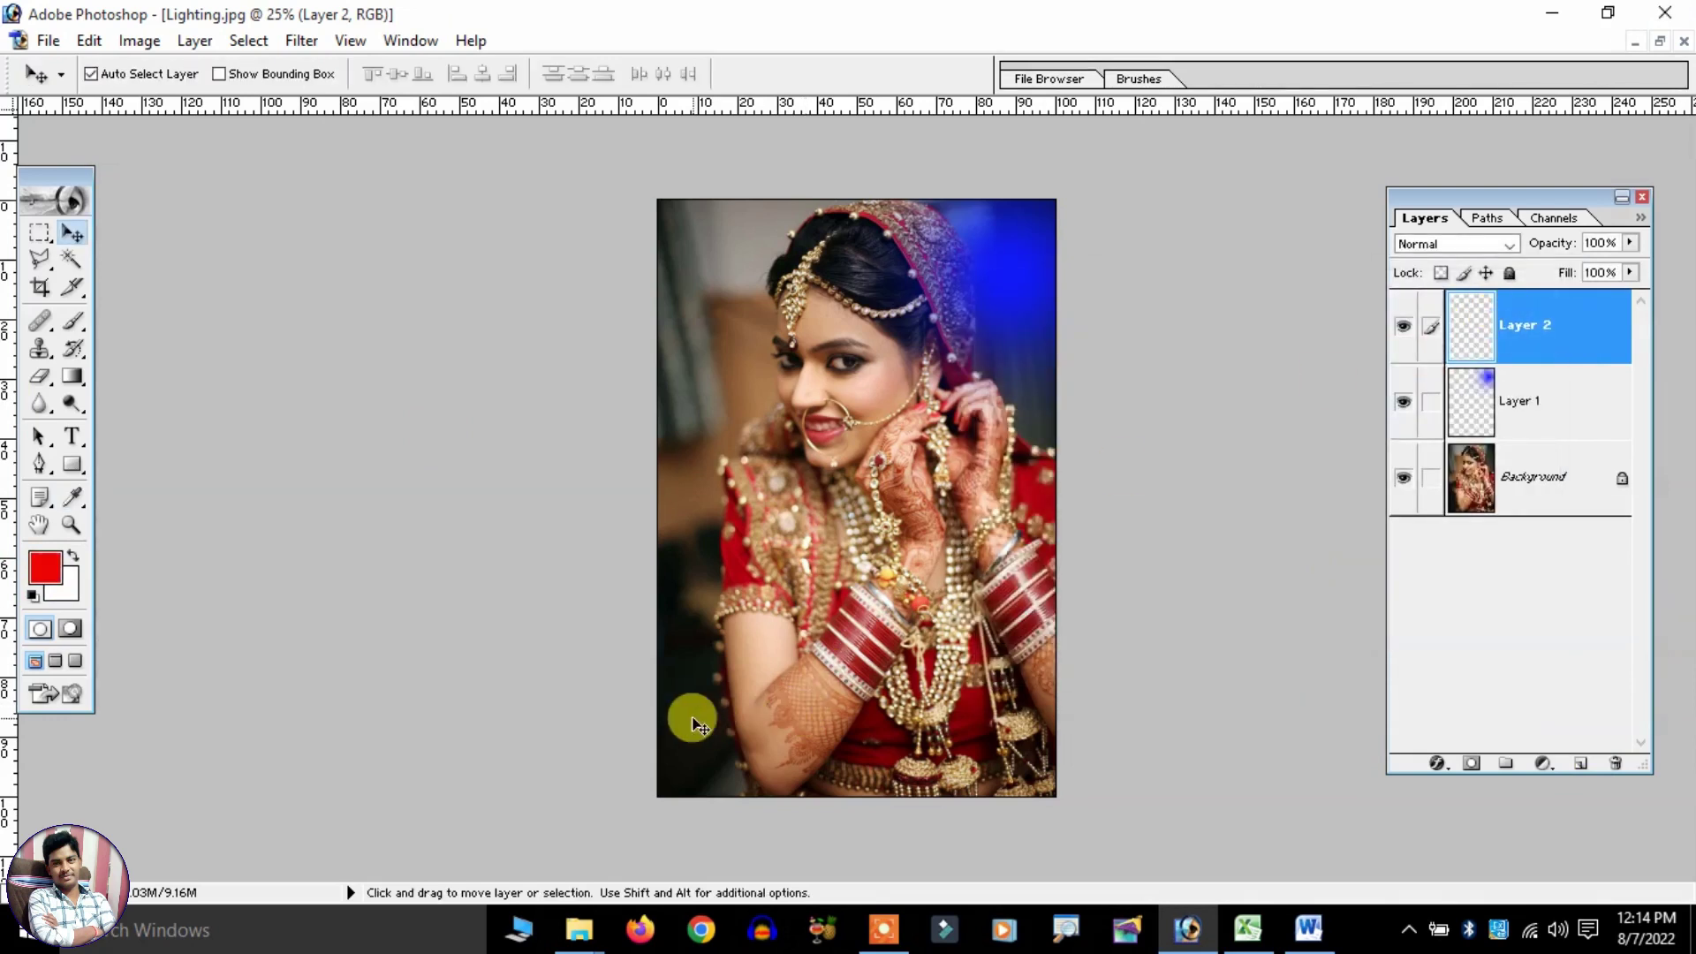
Paint a red dab at the bottom-left and scale it up to about 670%.
click(71, 322)
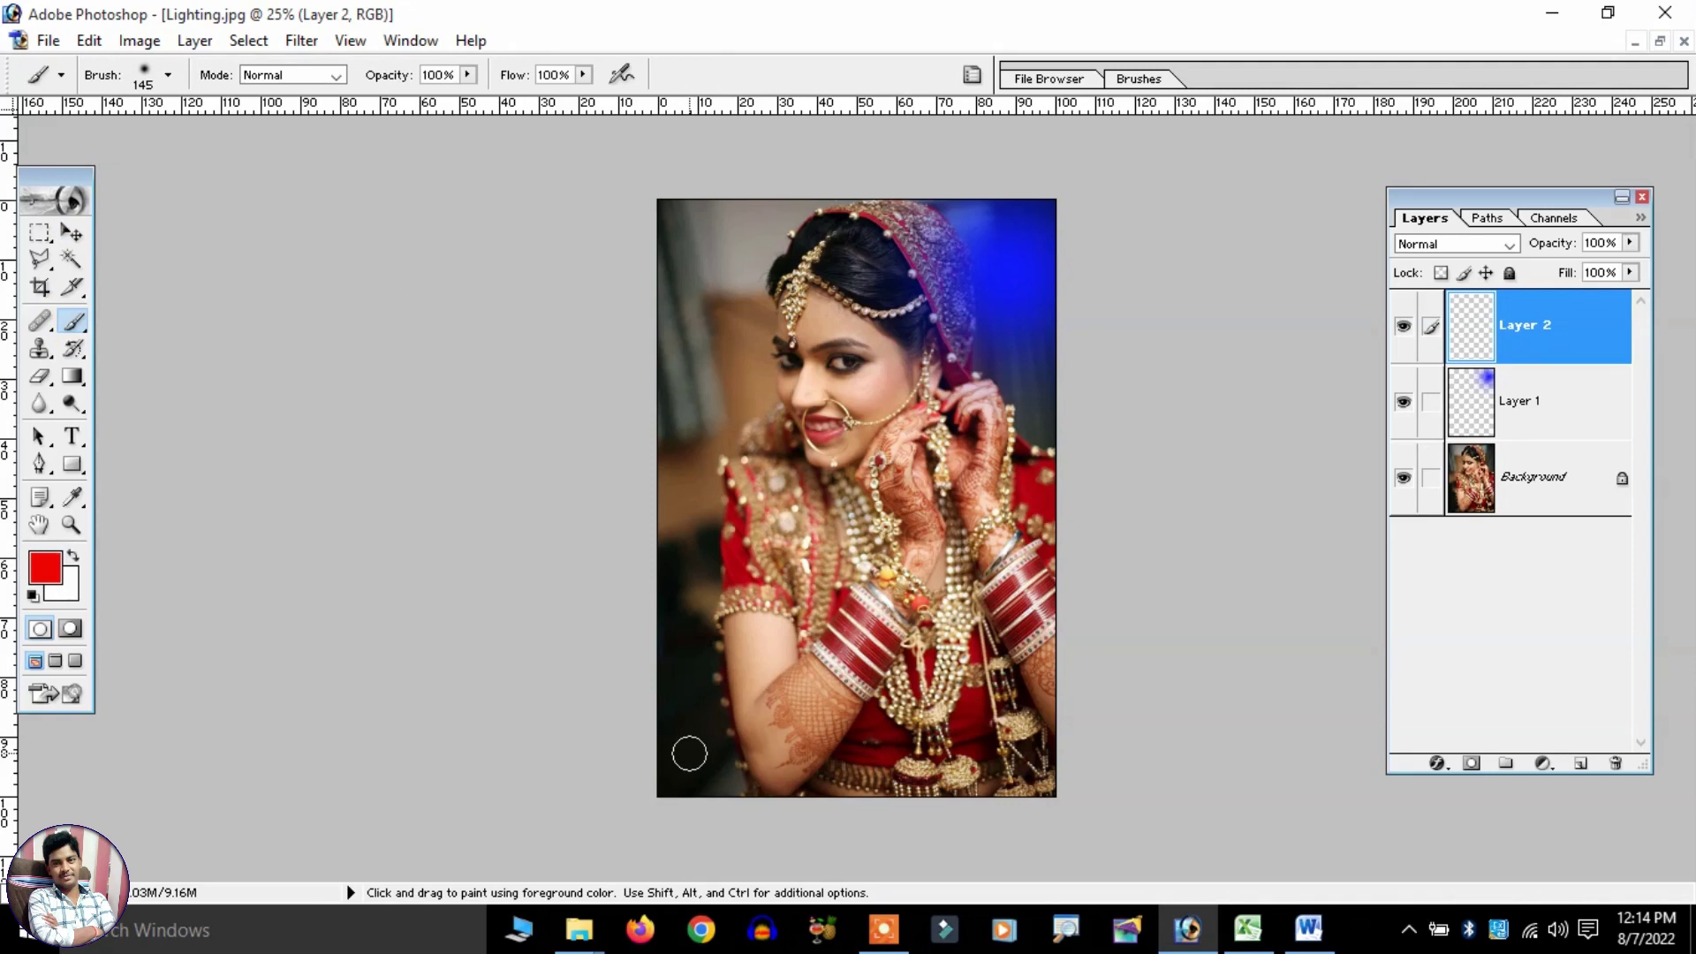
click(74, 234)
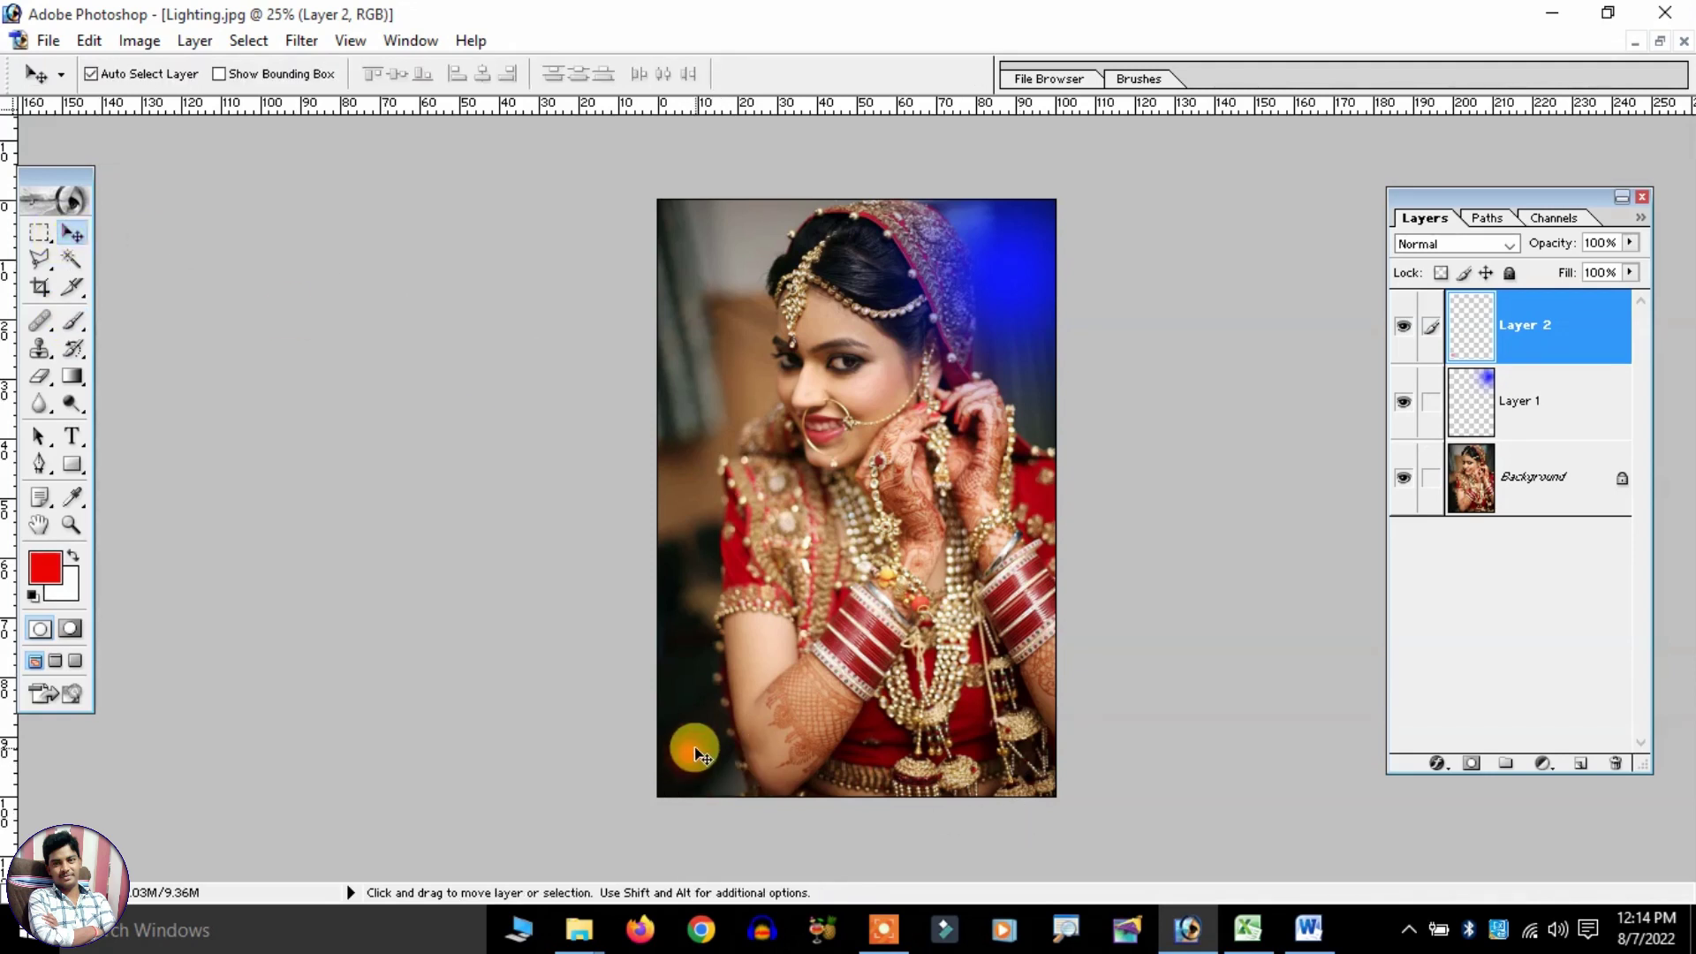
key(ctrl+t)
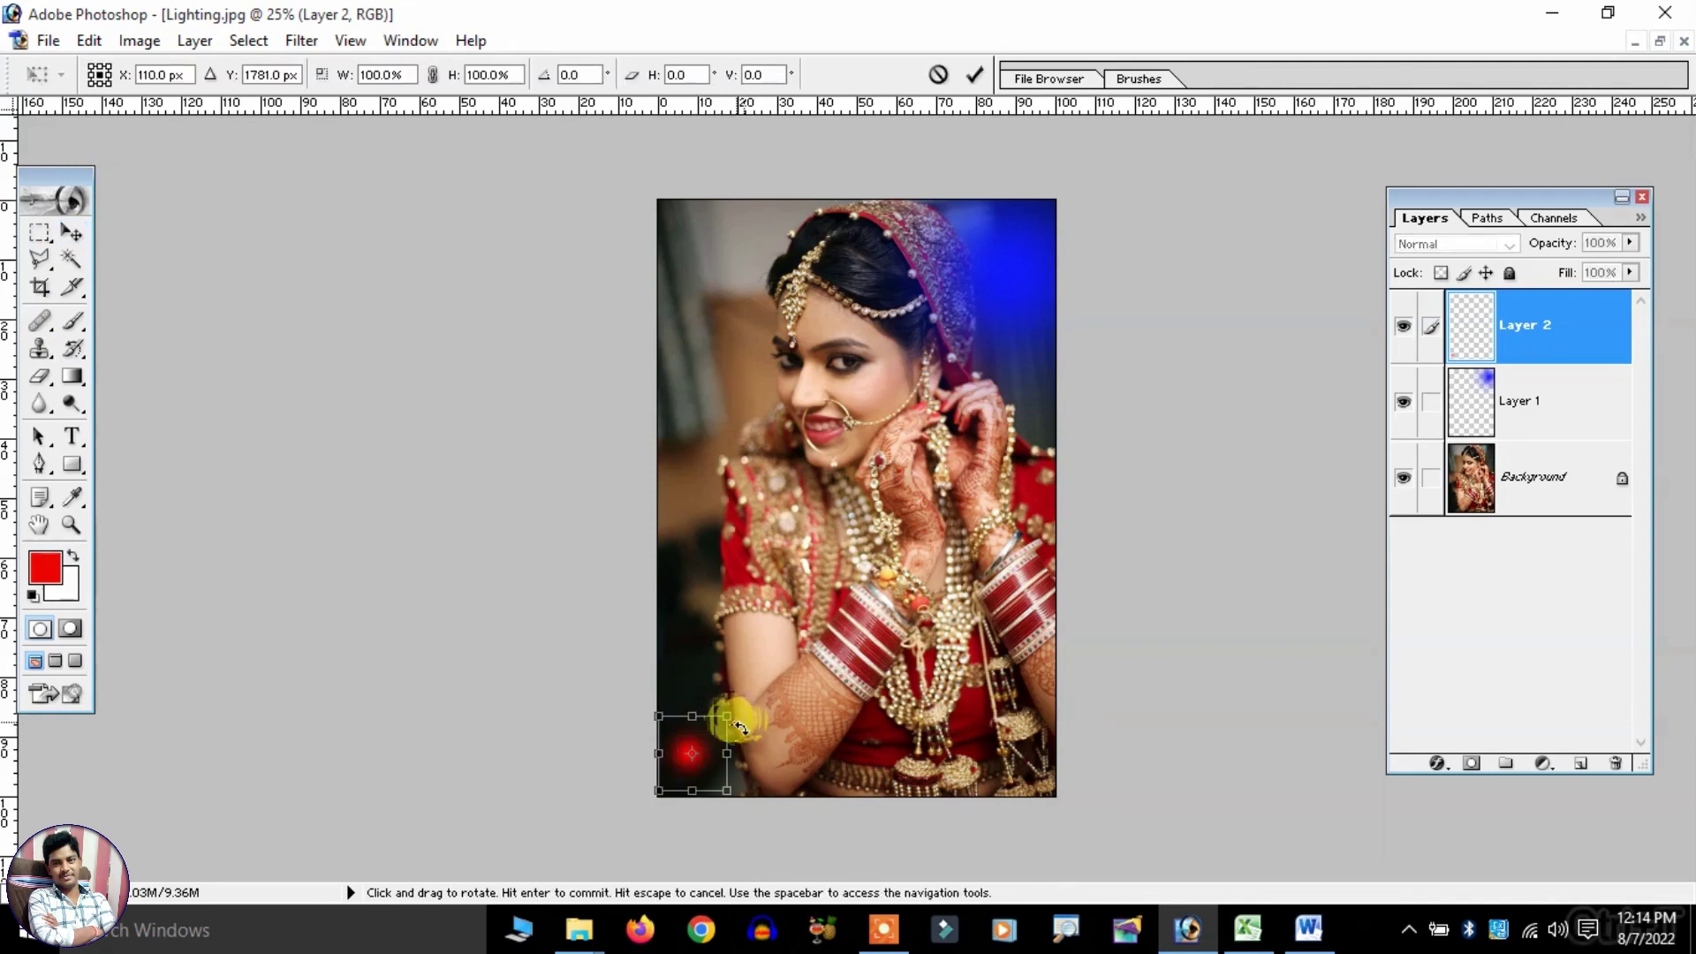
mouse_move(726, 720)
mouse_down()
mouse_move(890, 570)
mouse_move(920, 503)
mouse_up()
mouse_move(745, 671)
mouse_down()
mouse_move(770, 664)
mouse_move(758, 687)
mouse_up()
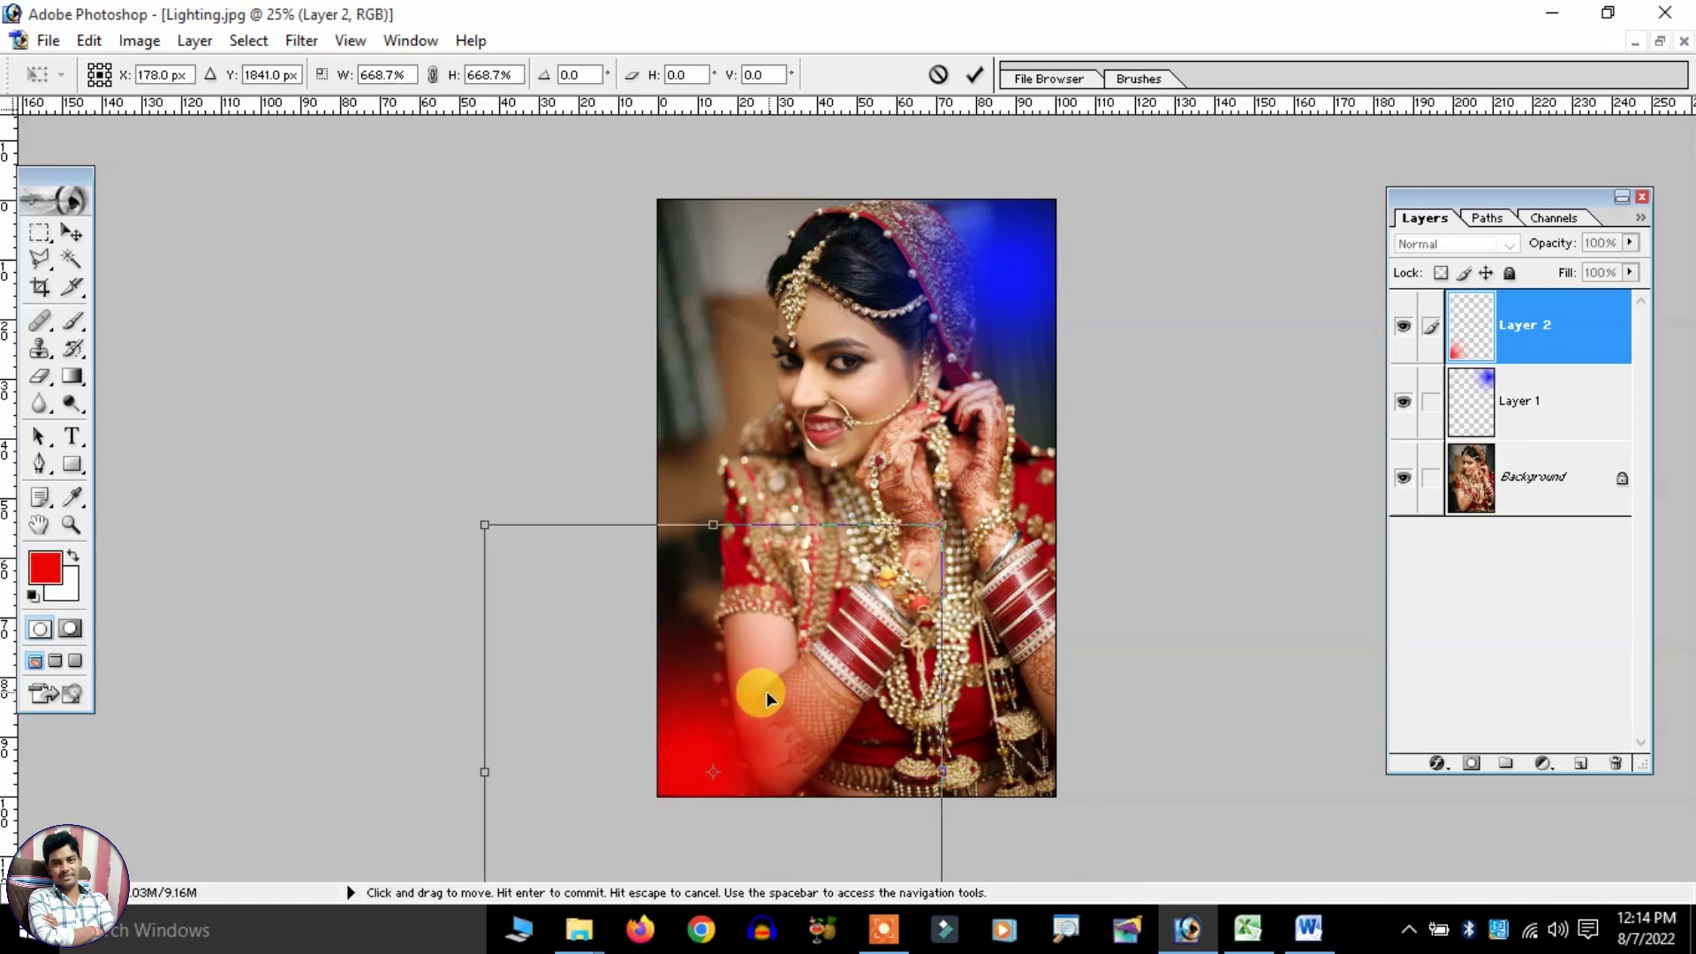
key(Return)
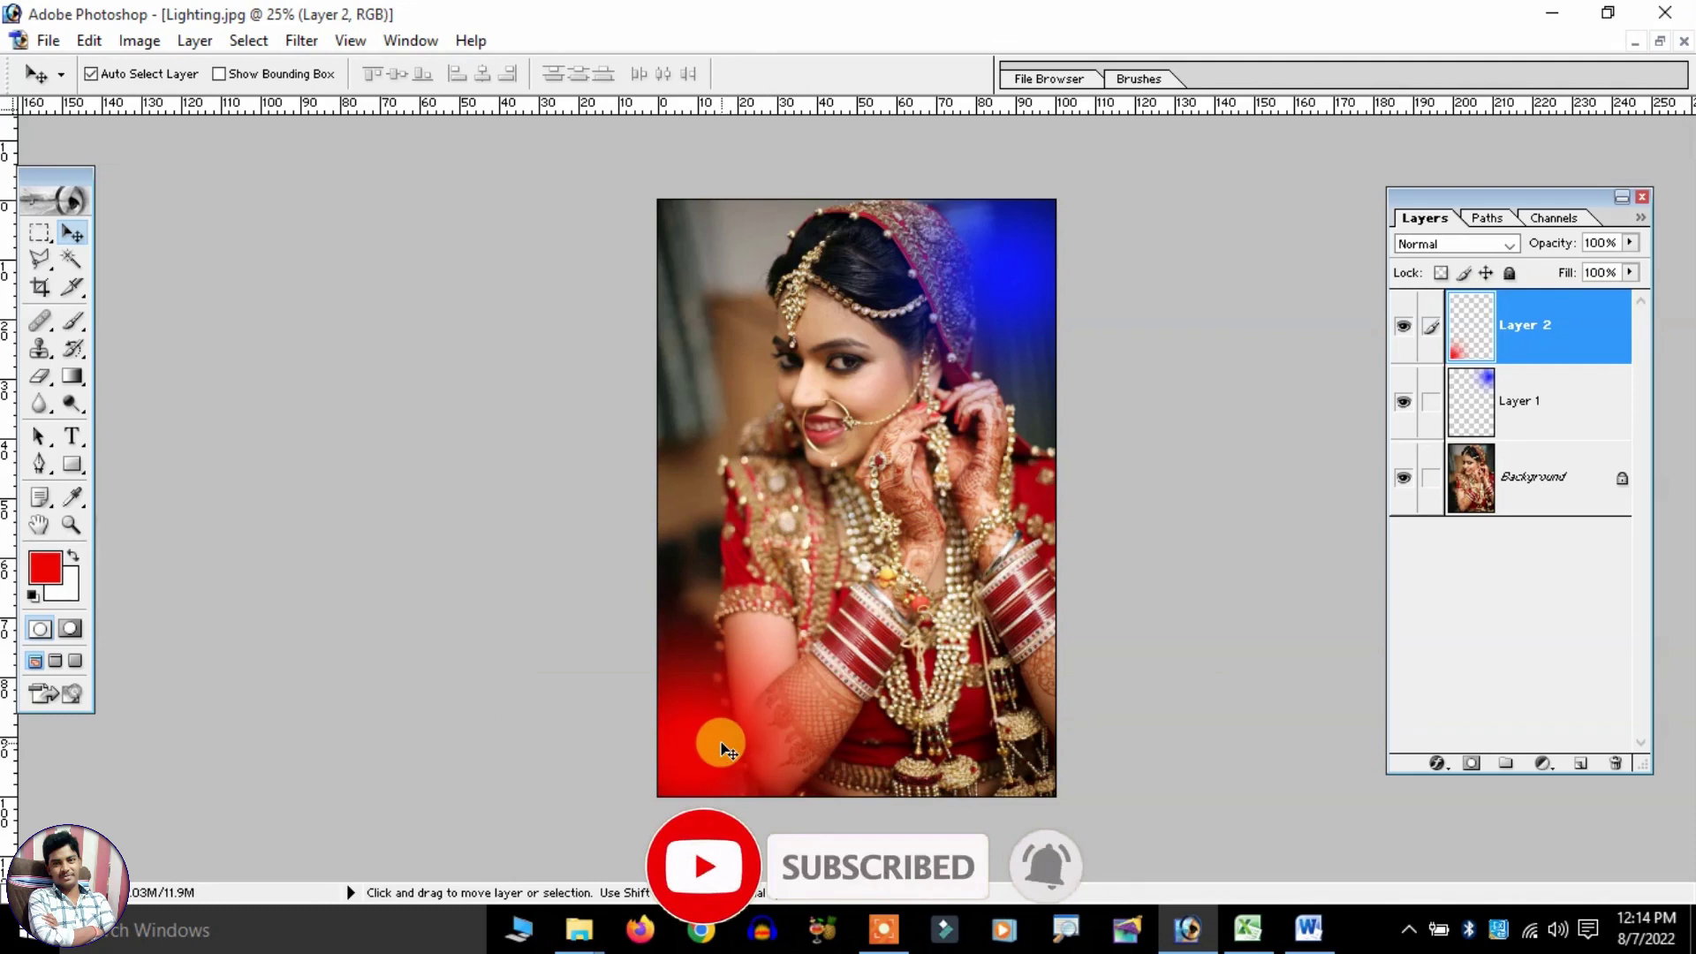
click(1000, 265)
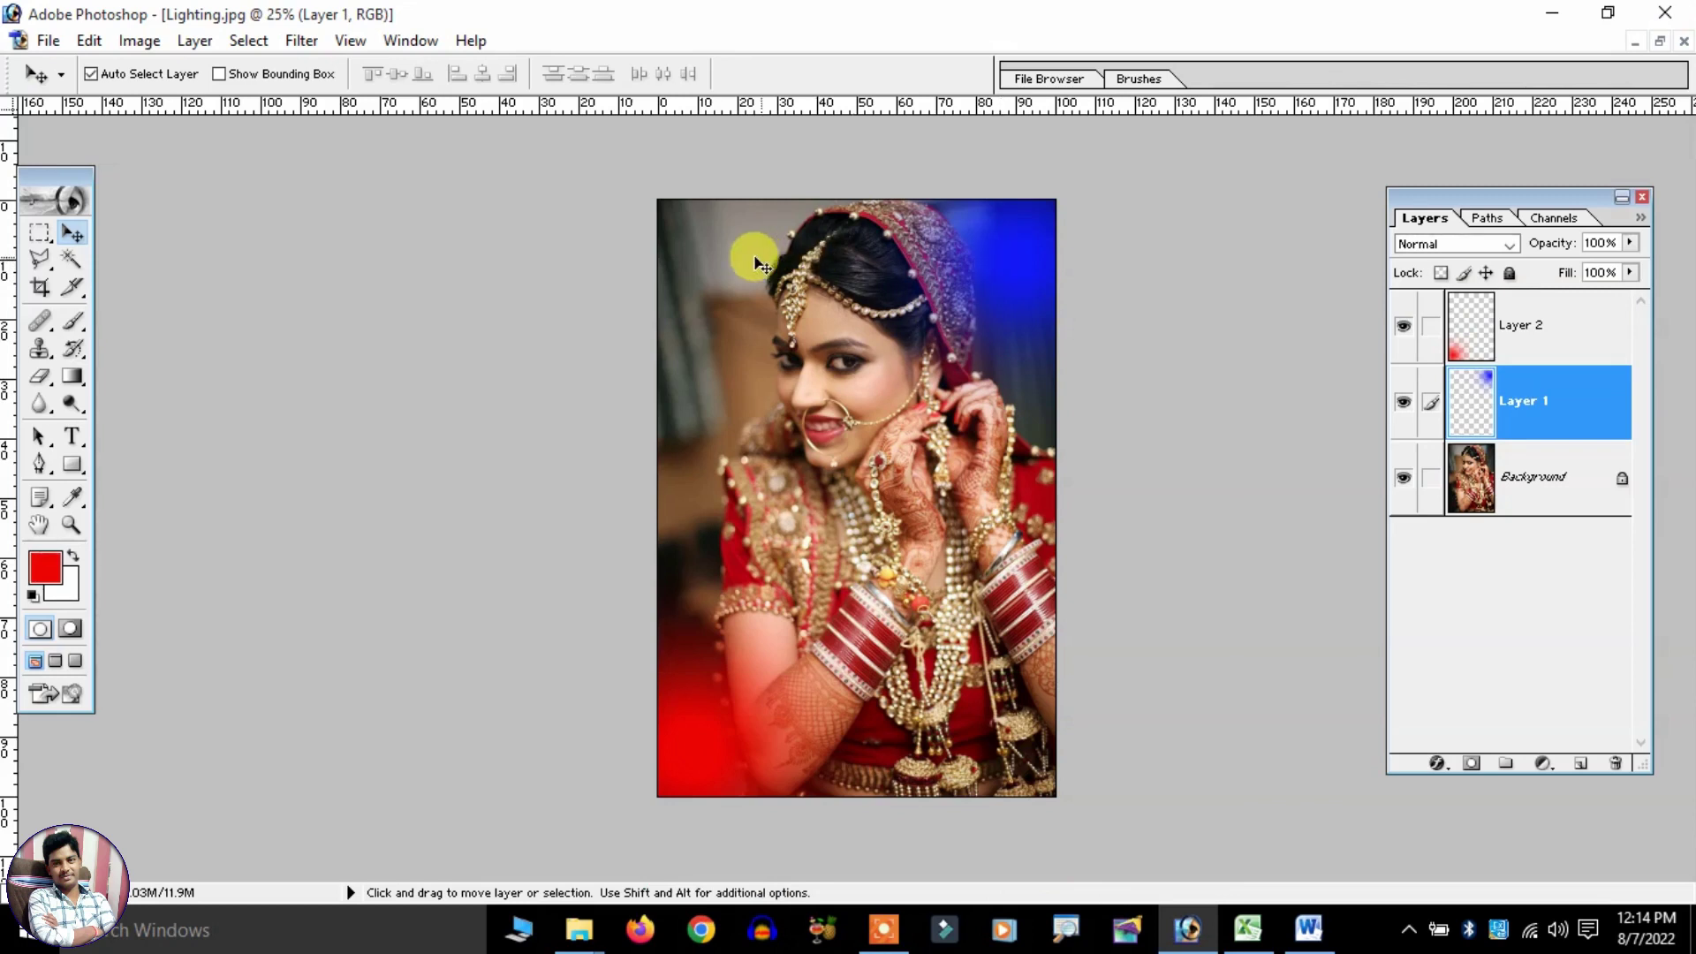
Add Layer 3 at the top of the stack and set the foreground to white.
click(680, 245)
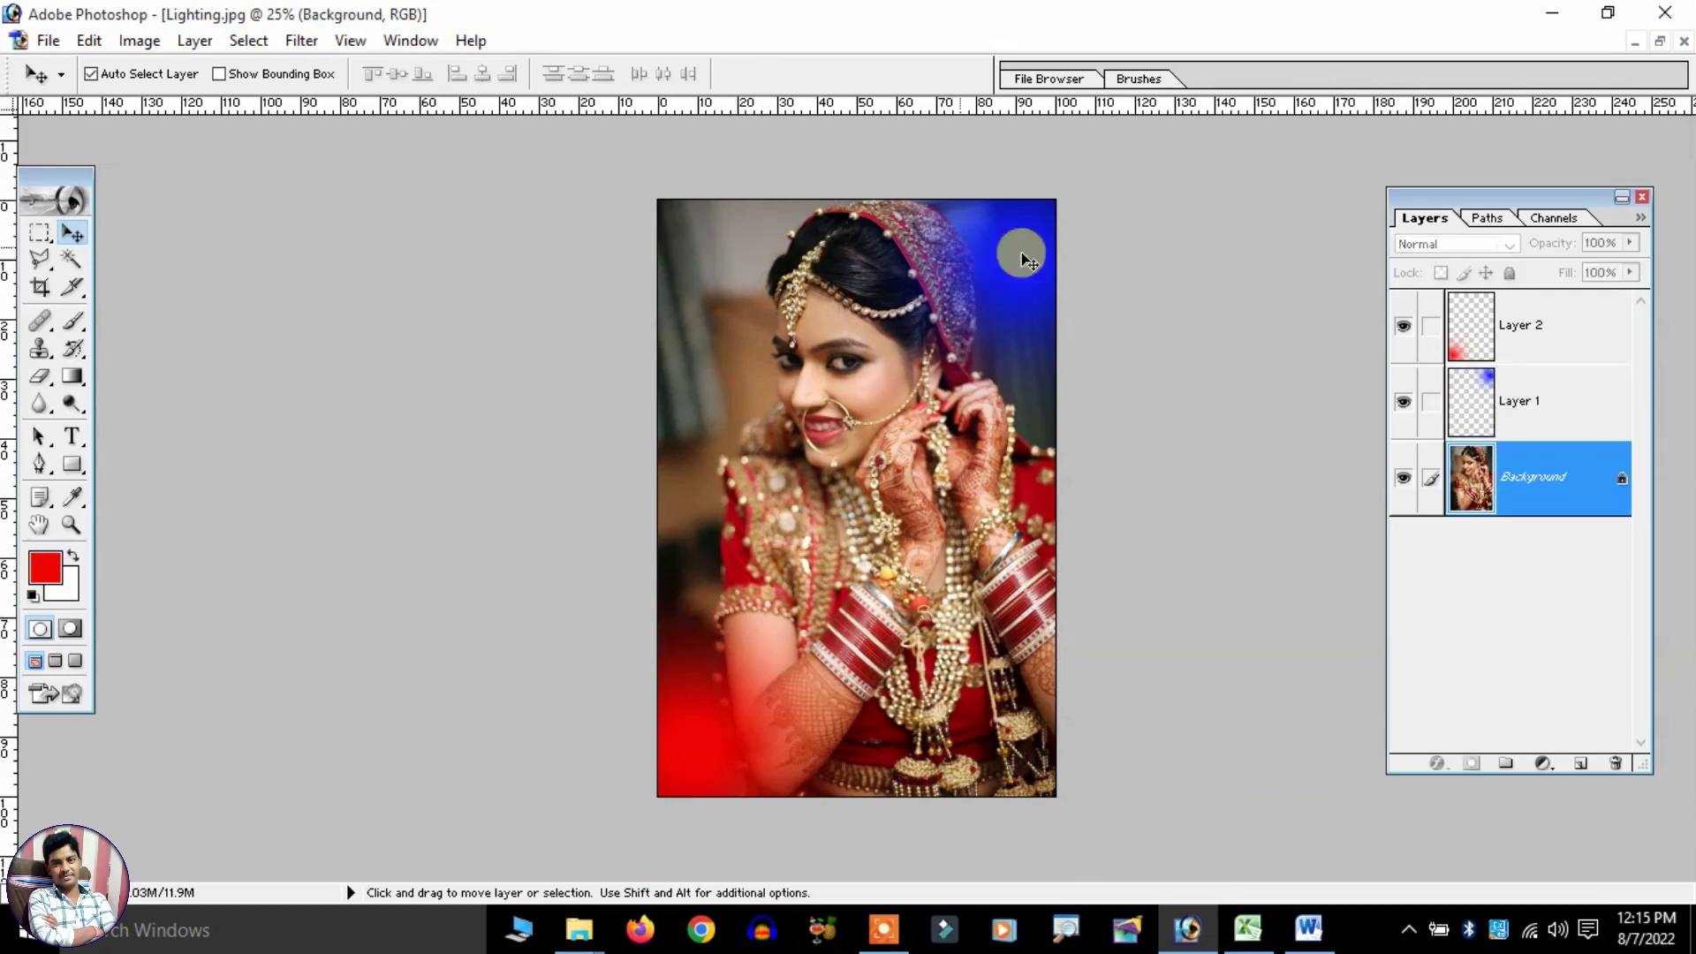
click(1580, 763)
drag(1490, 455, 1520, 324)
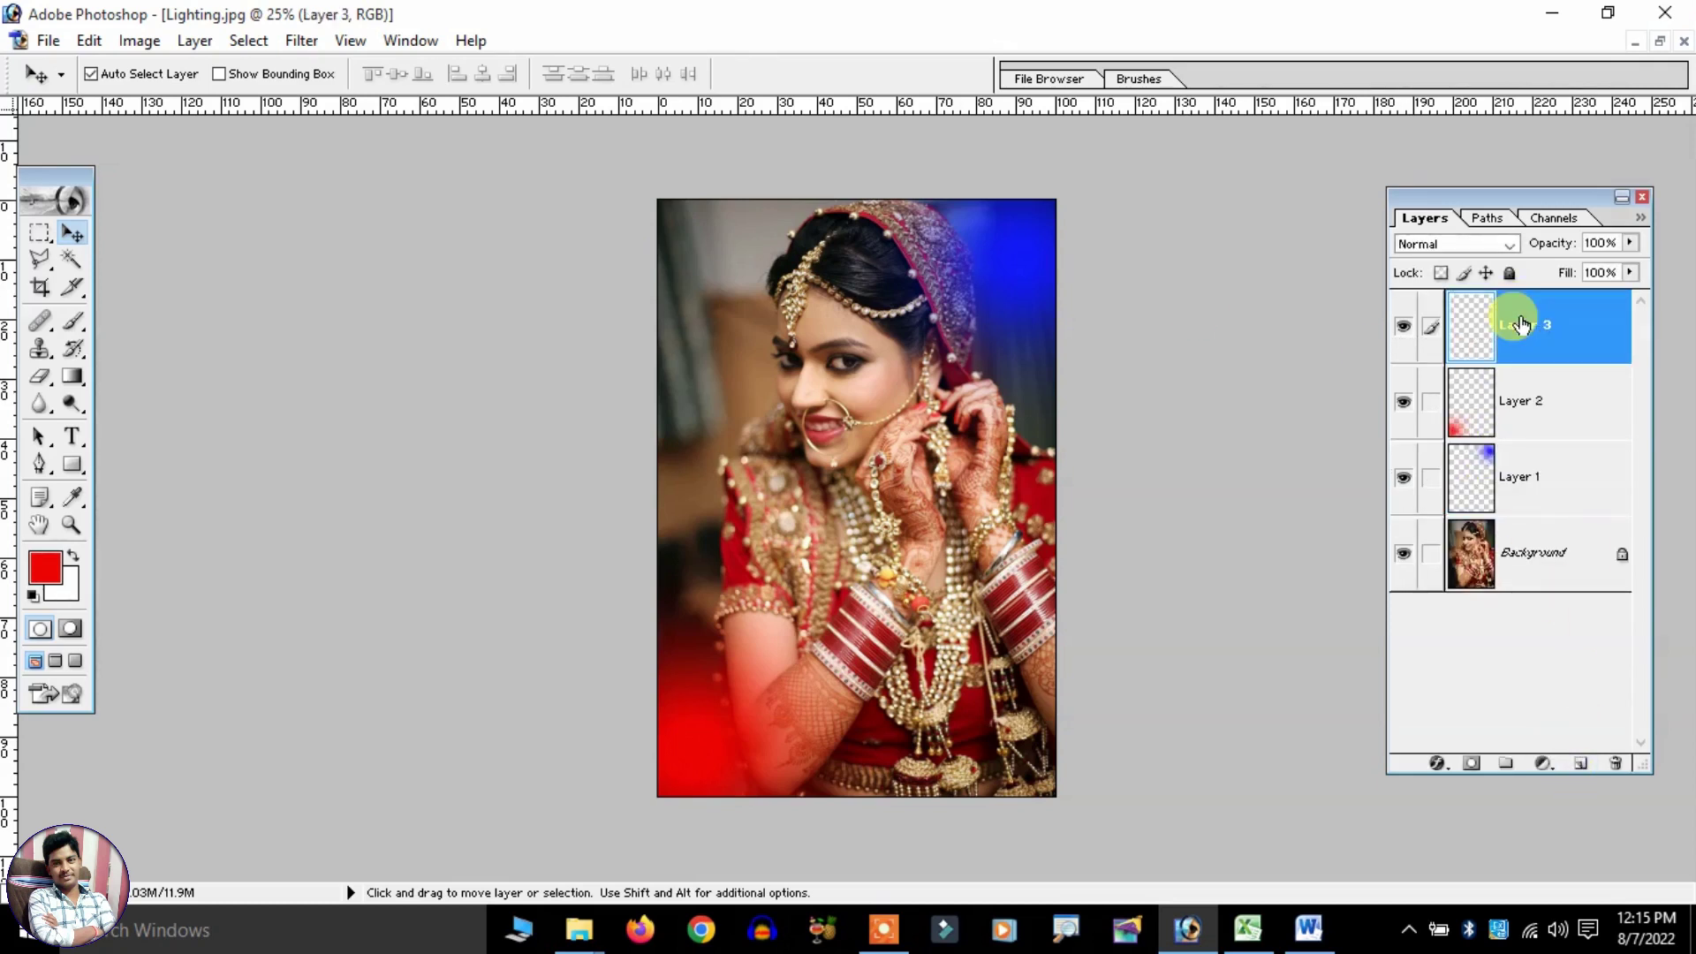
click(44, 565)
click(619, 104)
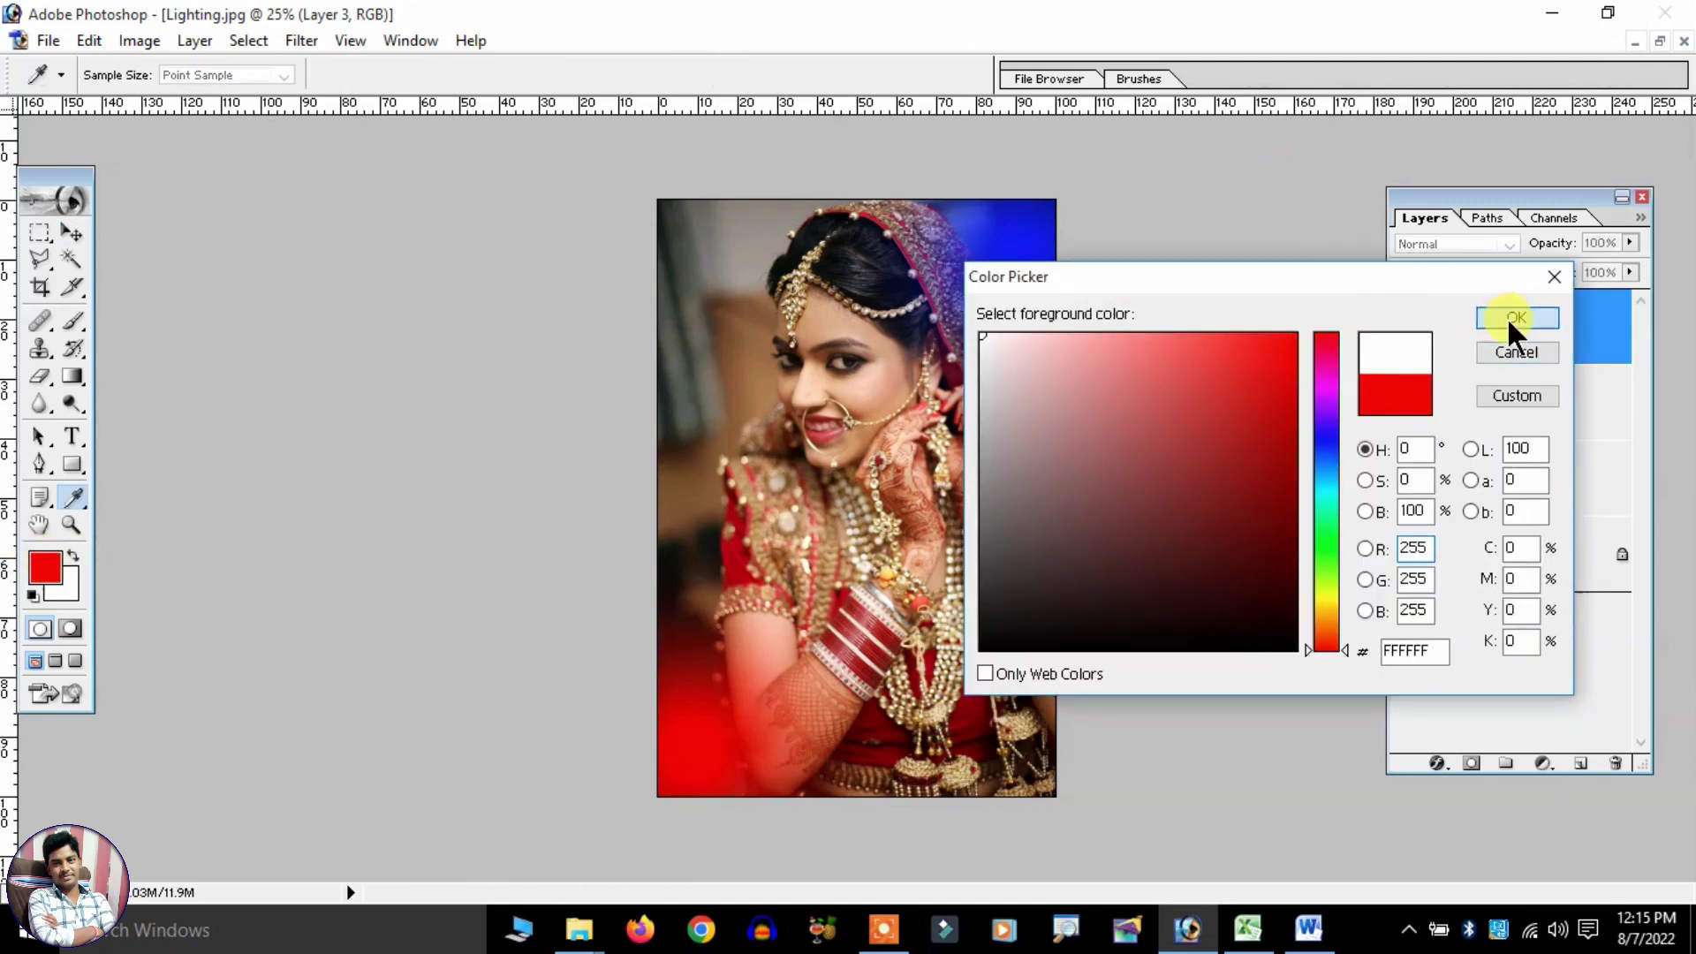
click(1512, 318)
key(v)
Paint a white dab top-left, enlarge it about six times and move it into the corner.
click(74, 327)
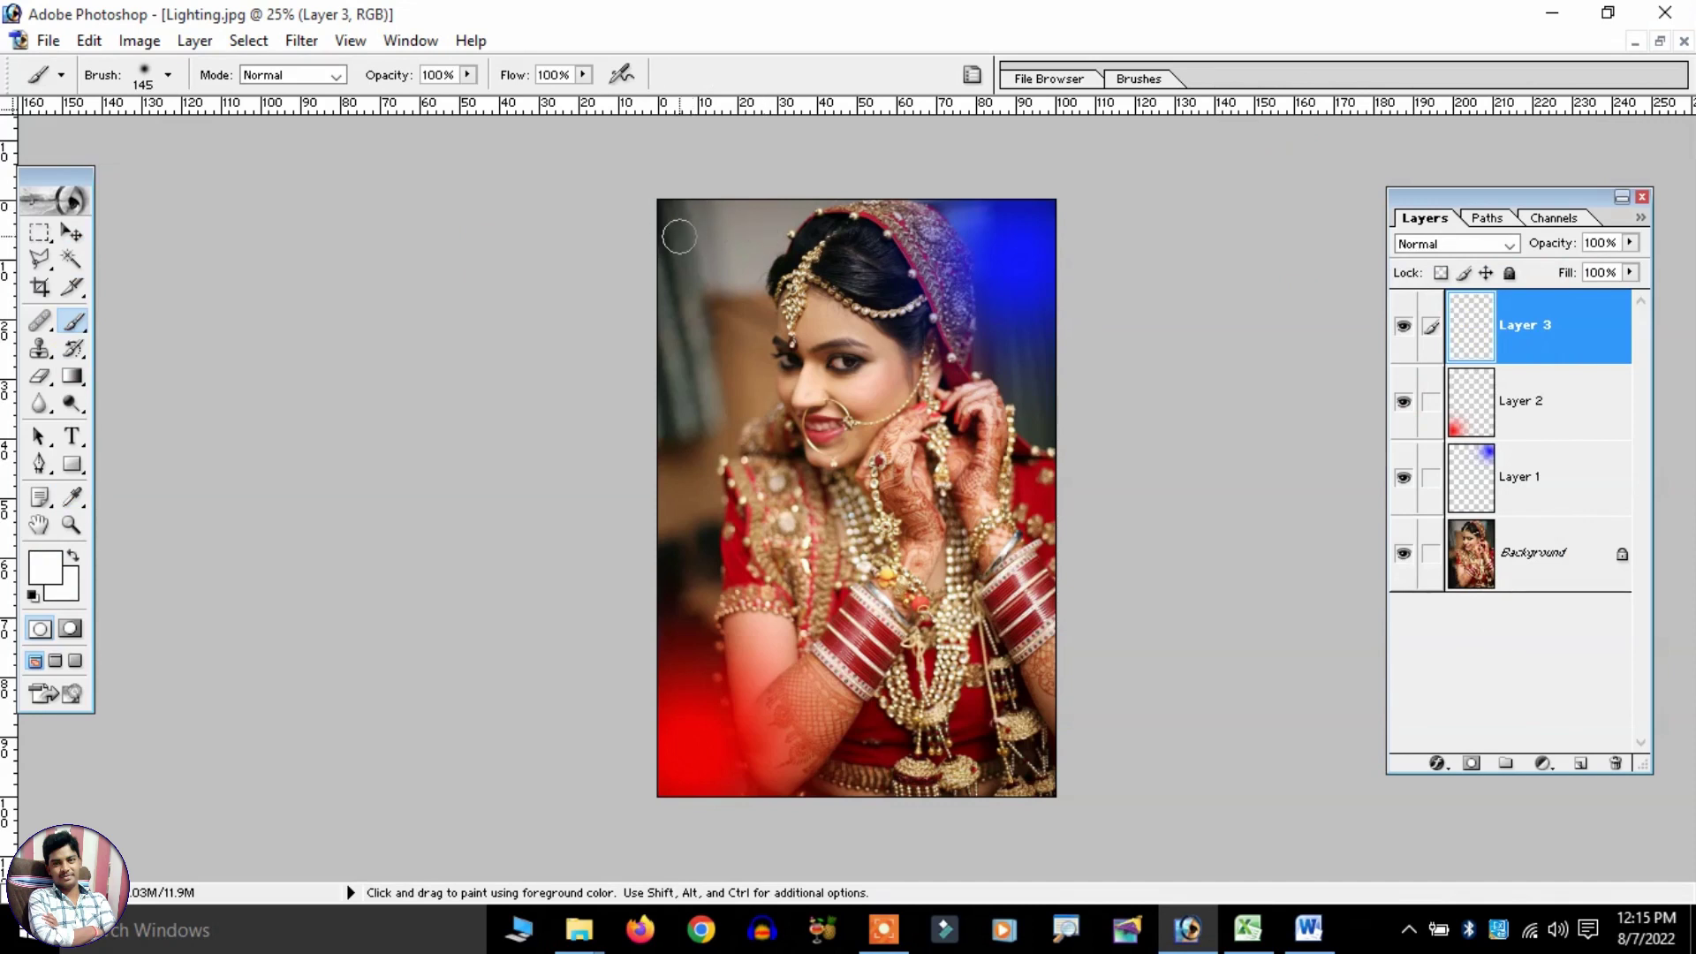
click(678, 237)
click(73, 232)
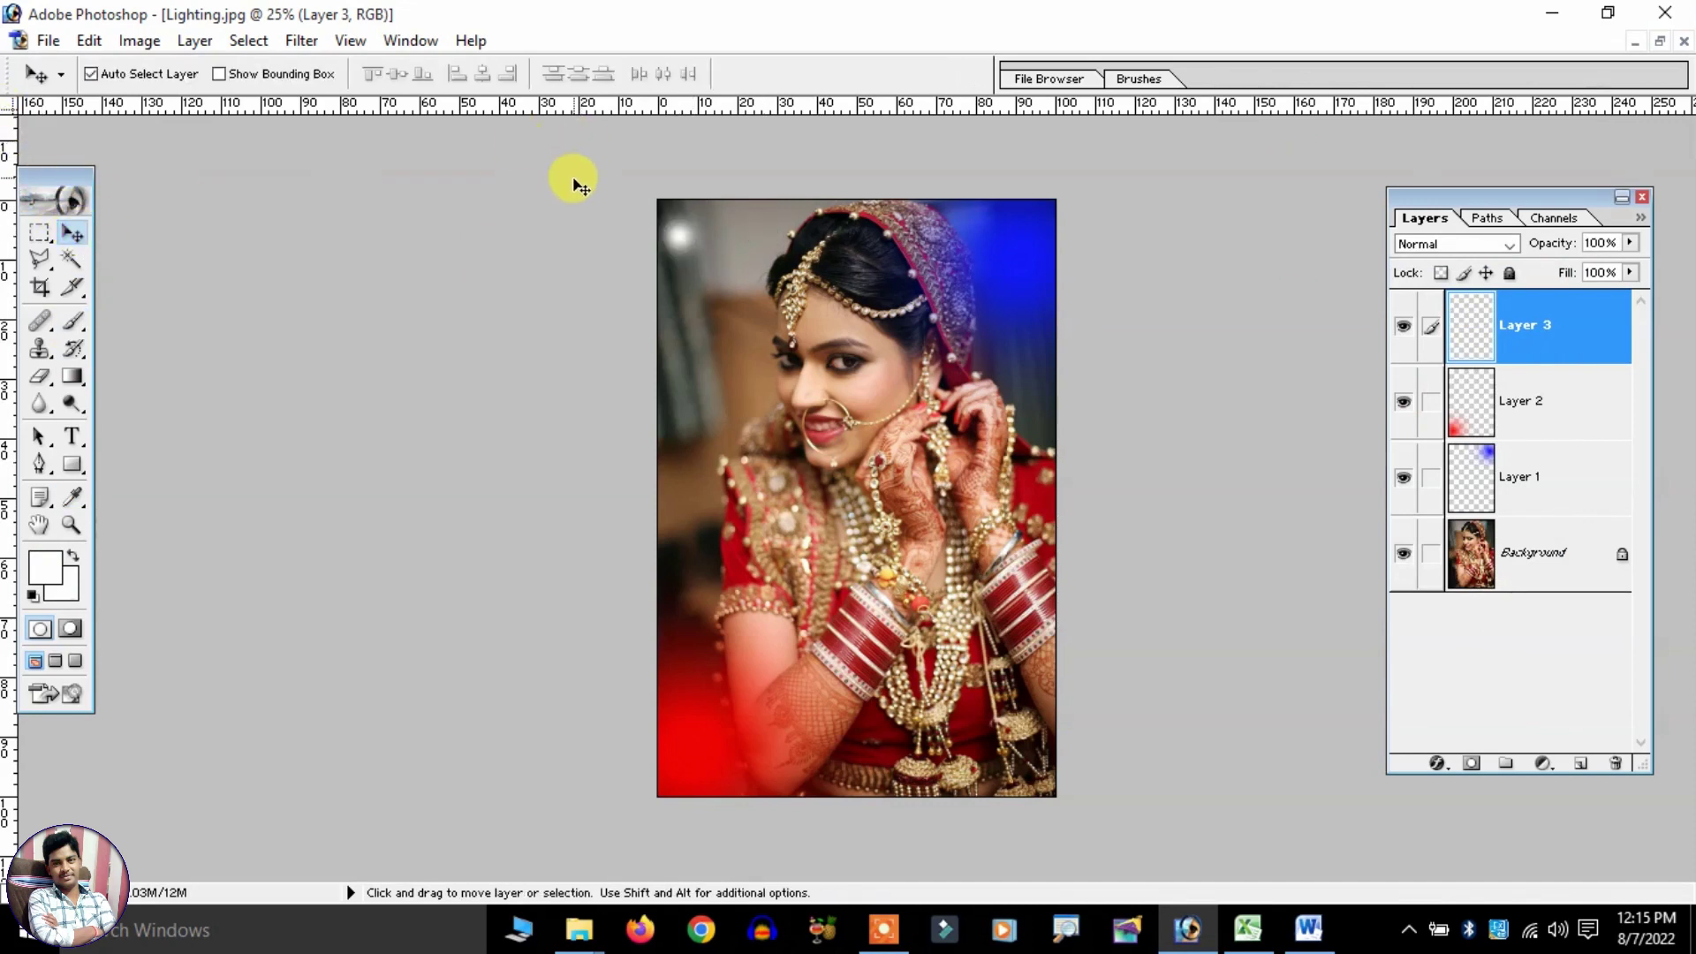
key(ctrl+t)
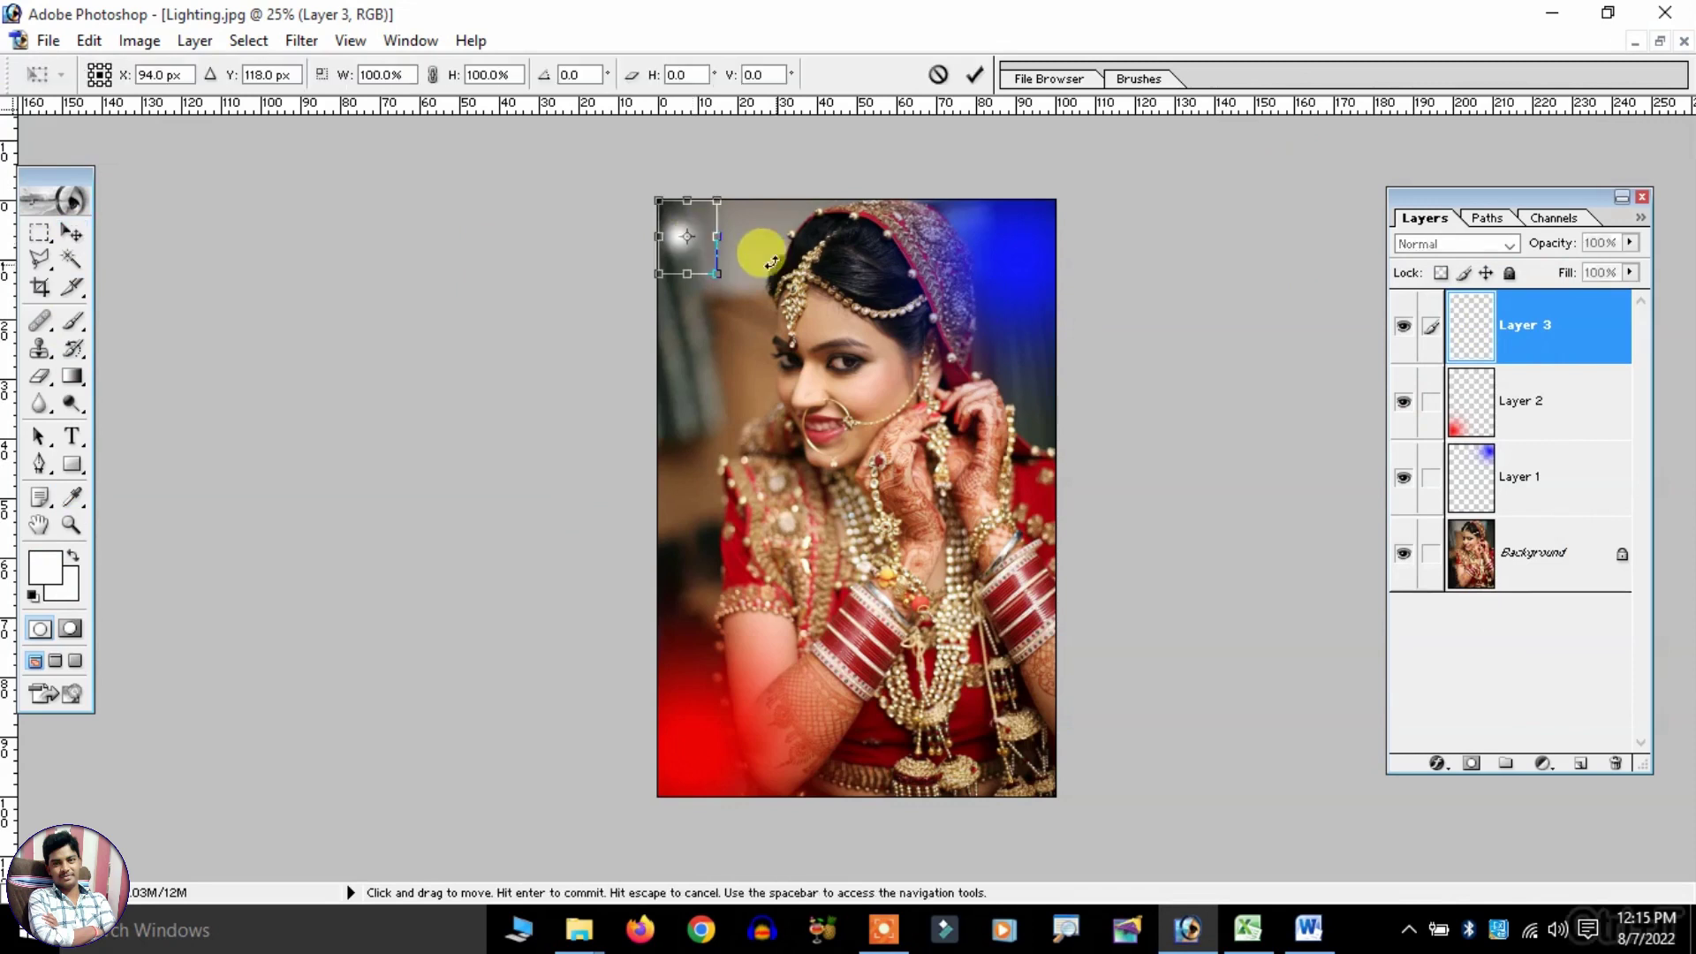
drag(707, 197, 996, 92)
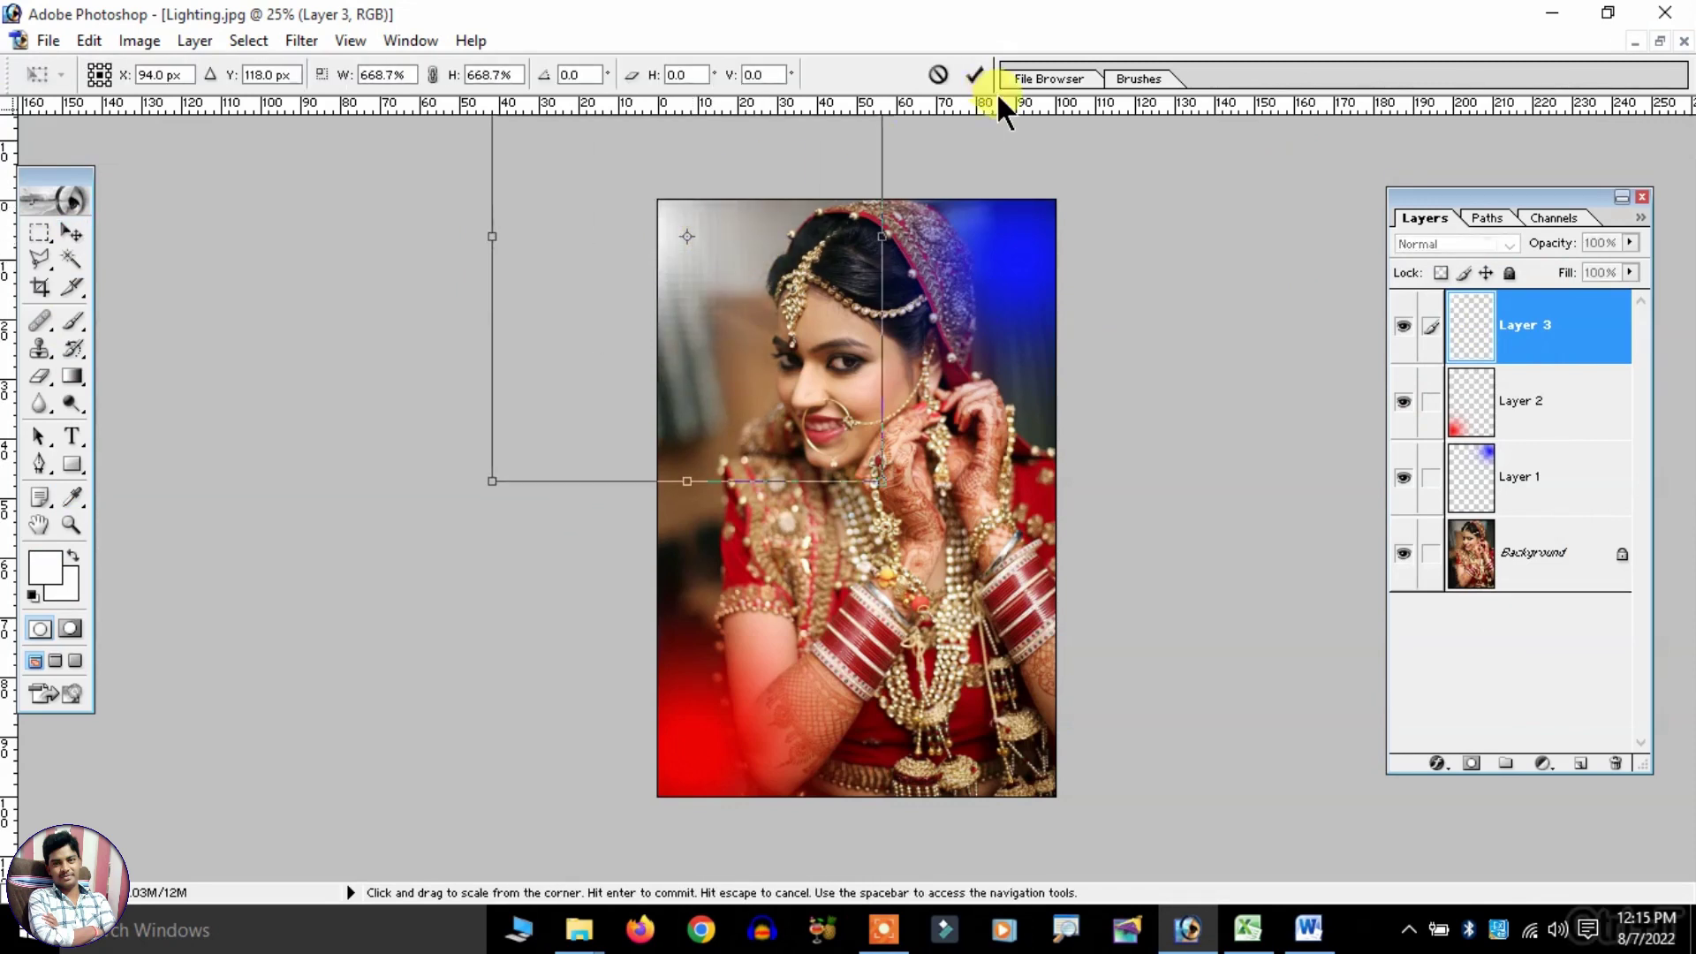
key(Return)
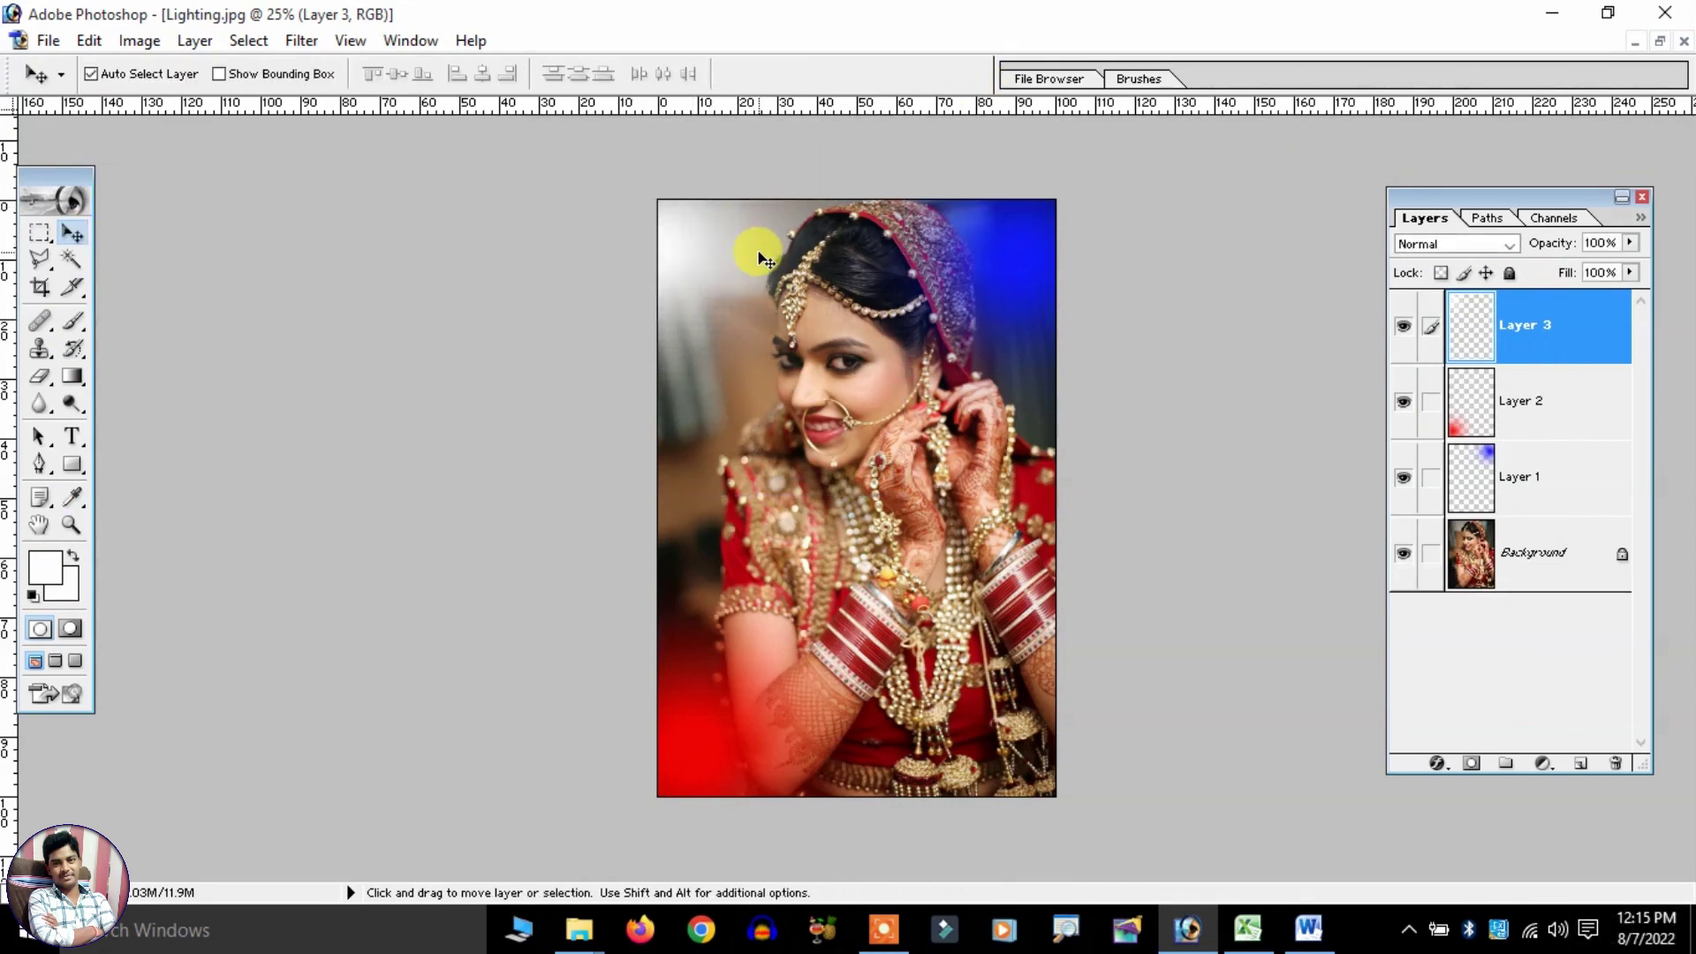
drag(722, 237, 707, 231)
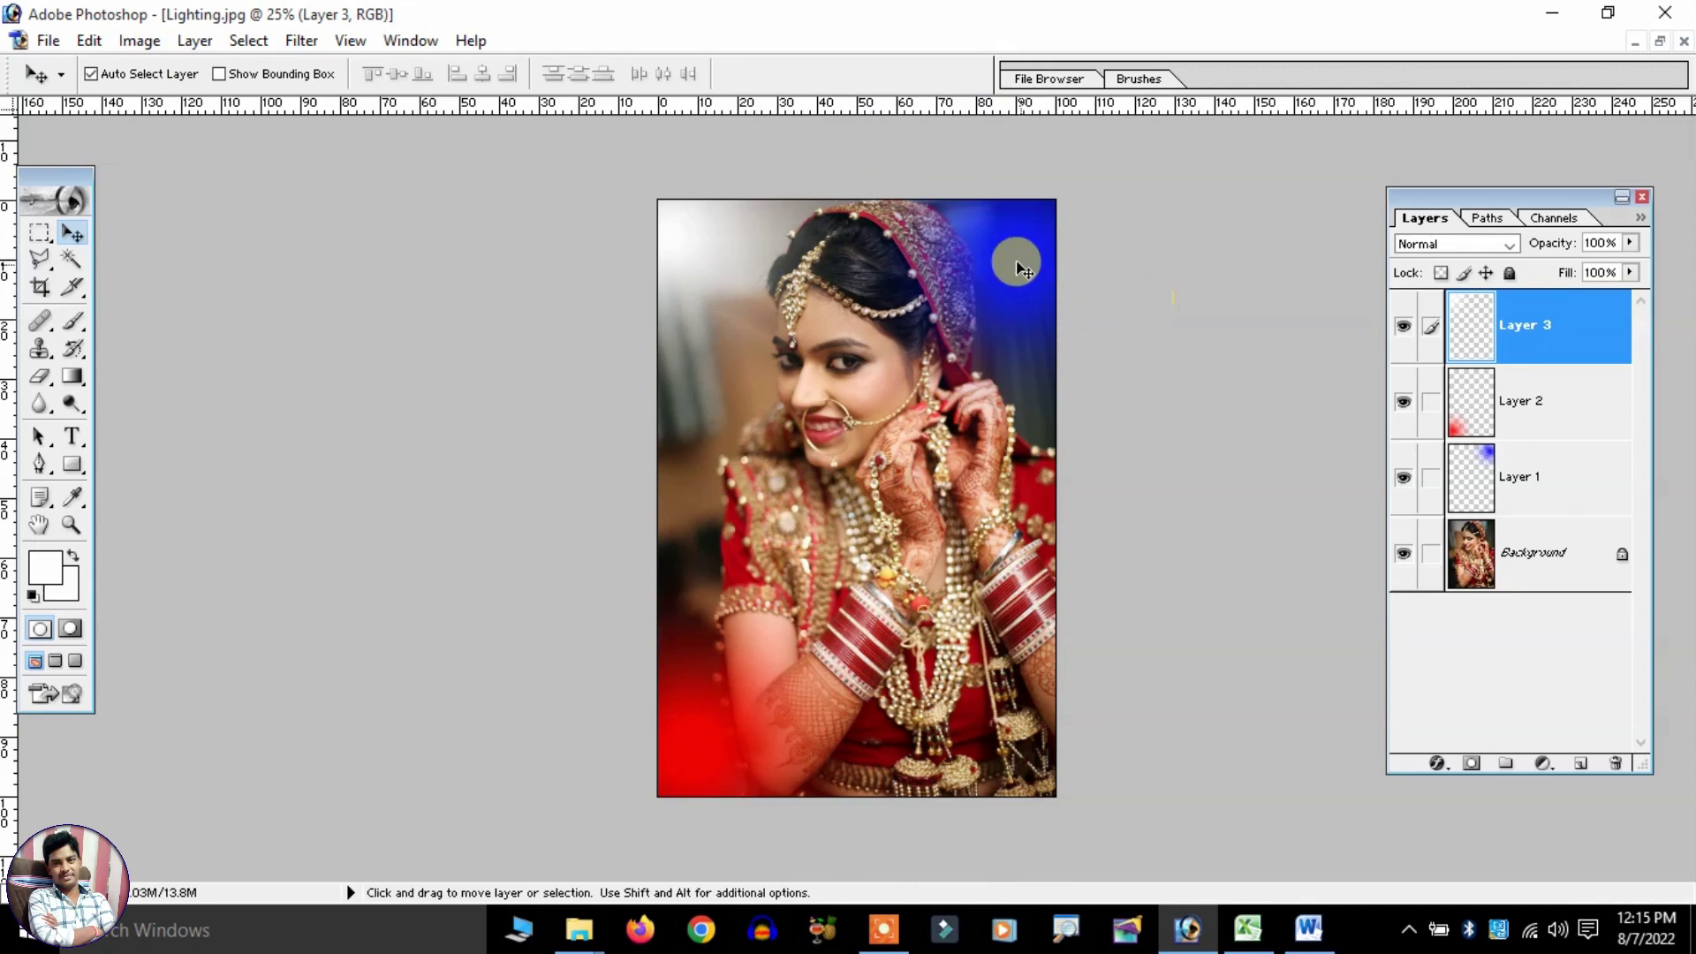
click(1017, 263)
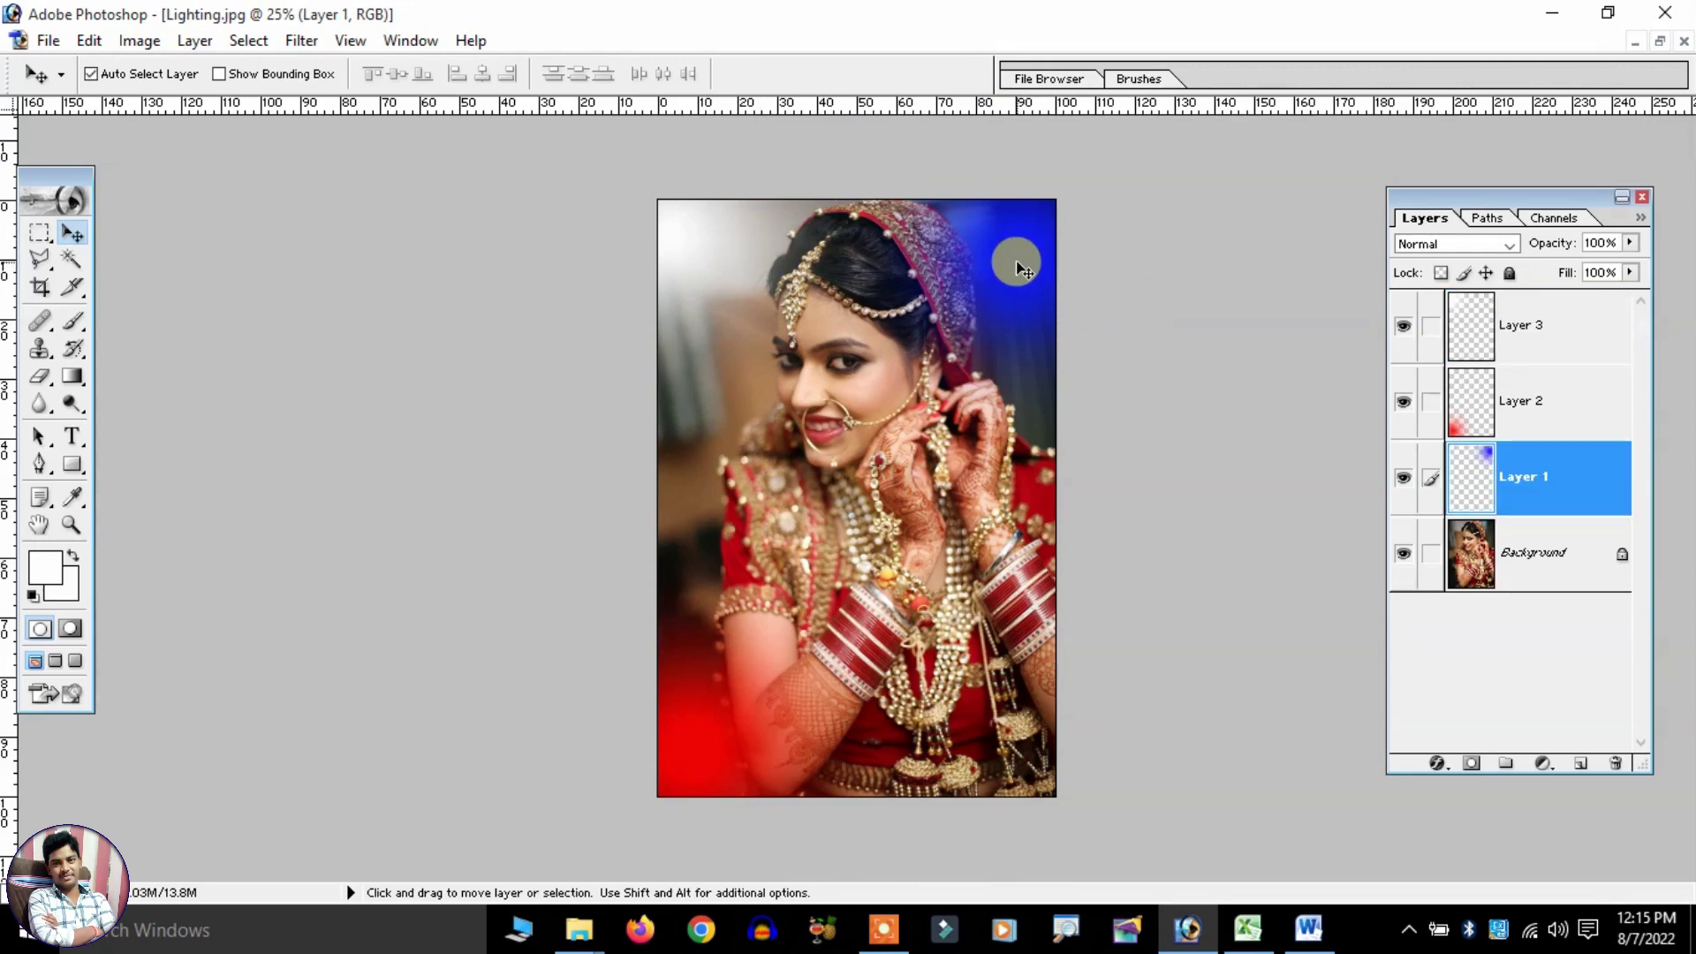
Enlarge the blue glow slightly and set Layer 1's blend mode to Lighten.
key(ctrl+t)
drag(1223, 471, 1232, 478)
key(Return)
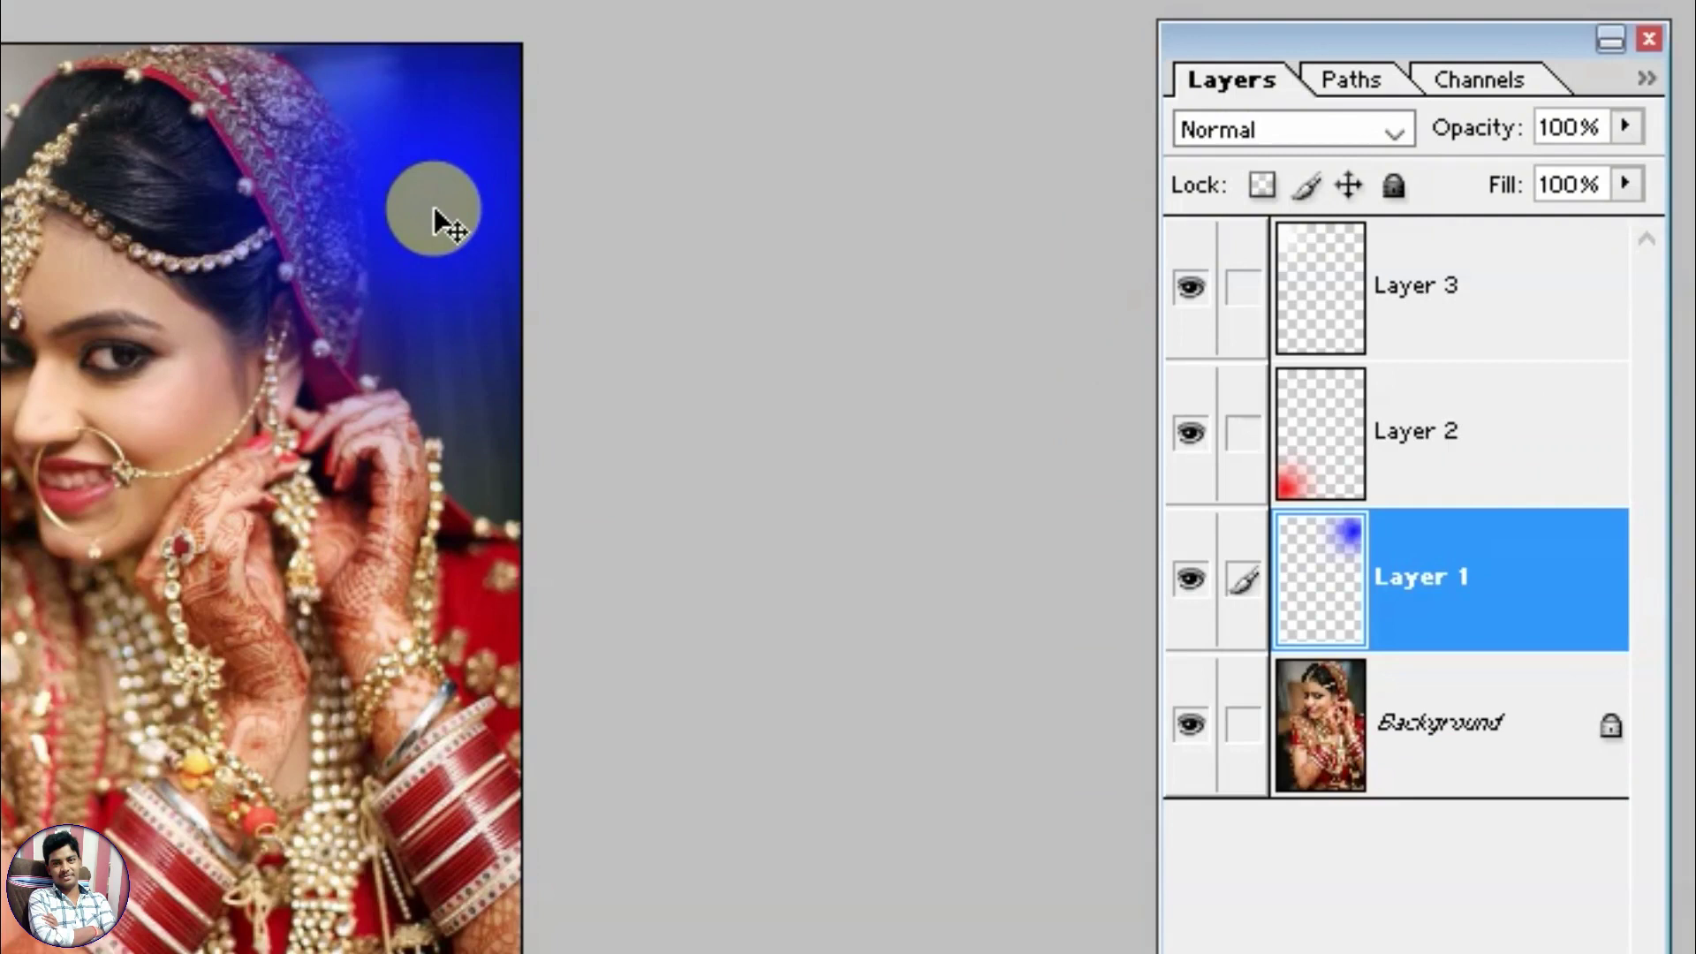
click(1354, 131)
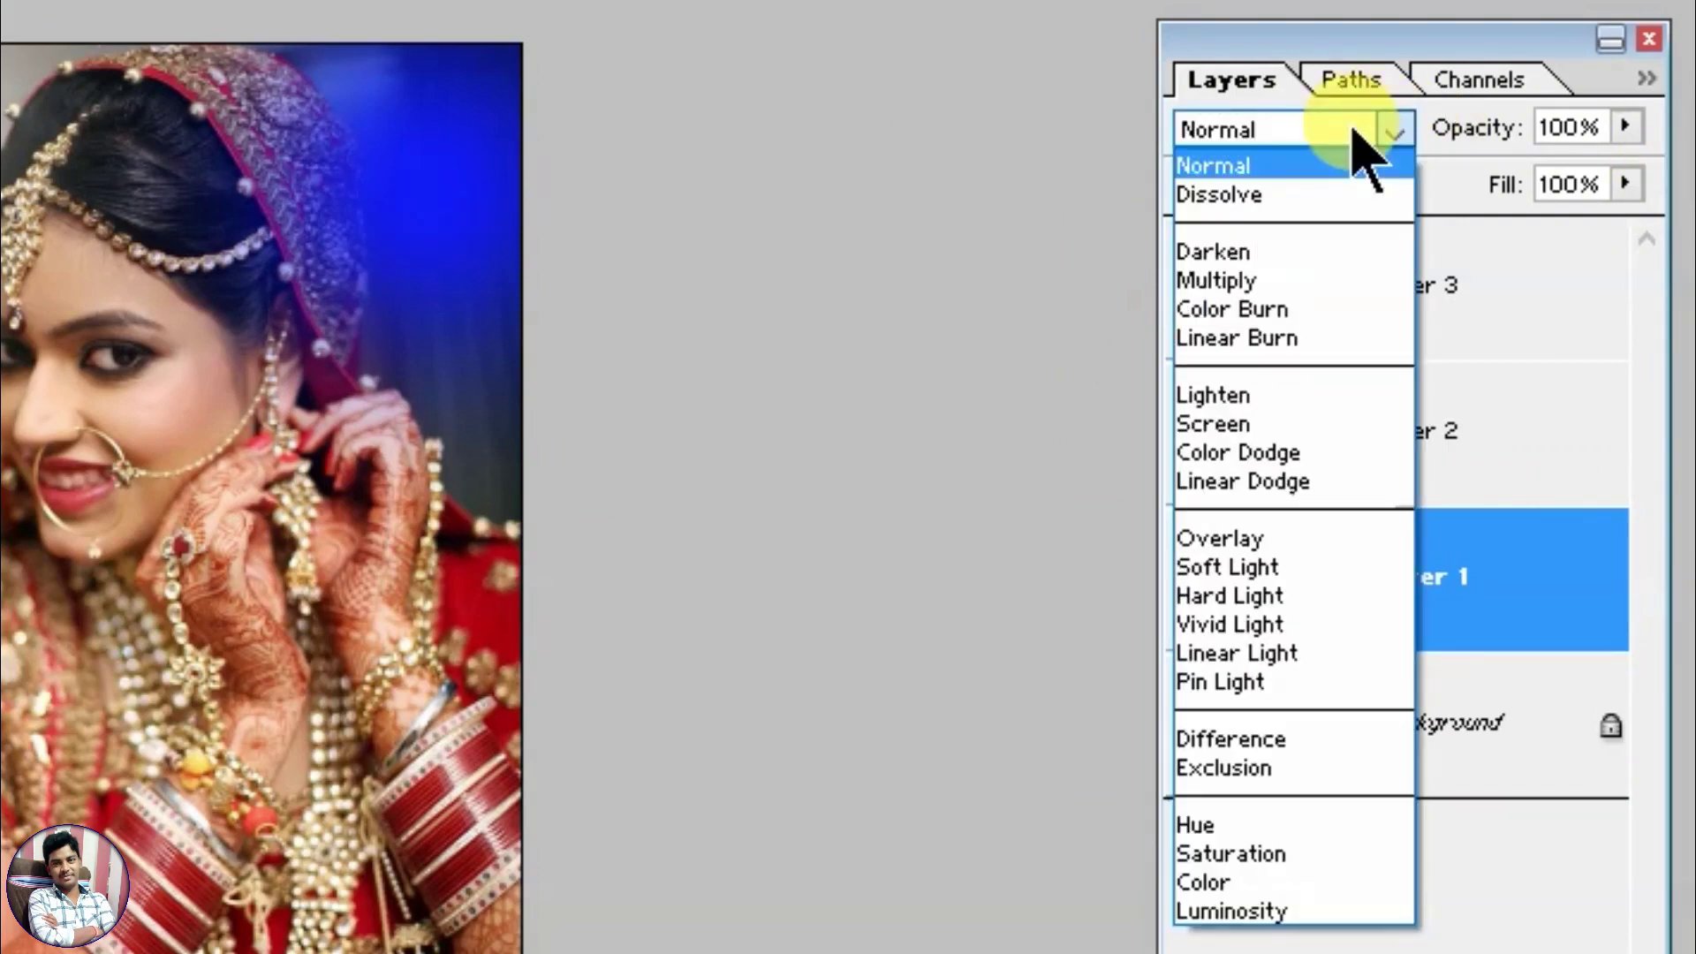
click(1259, 395)
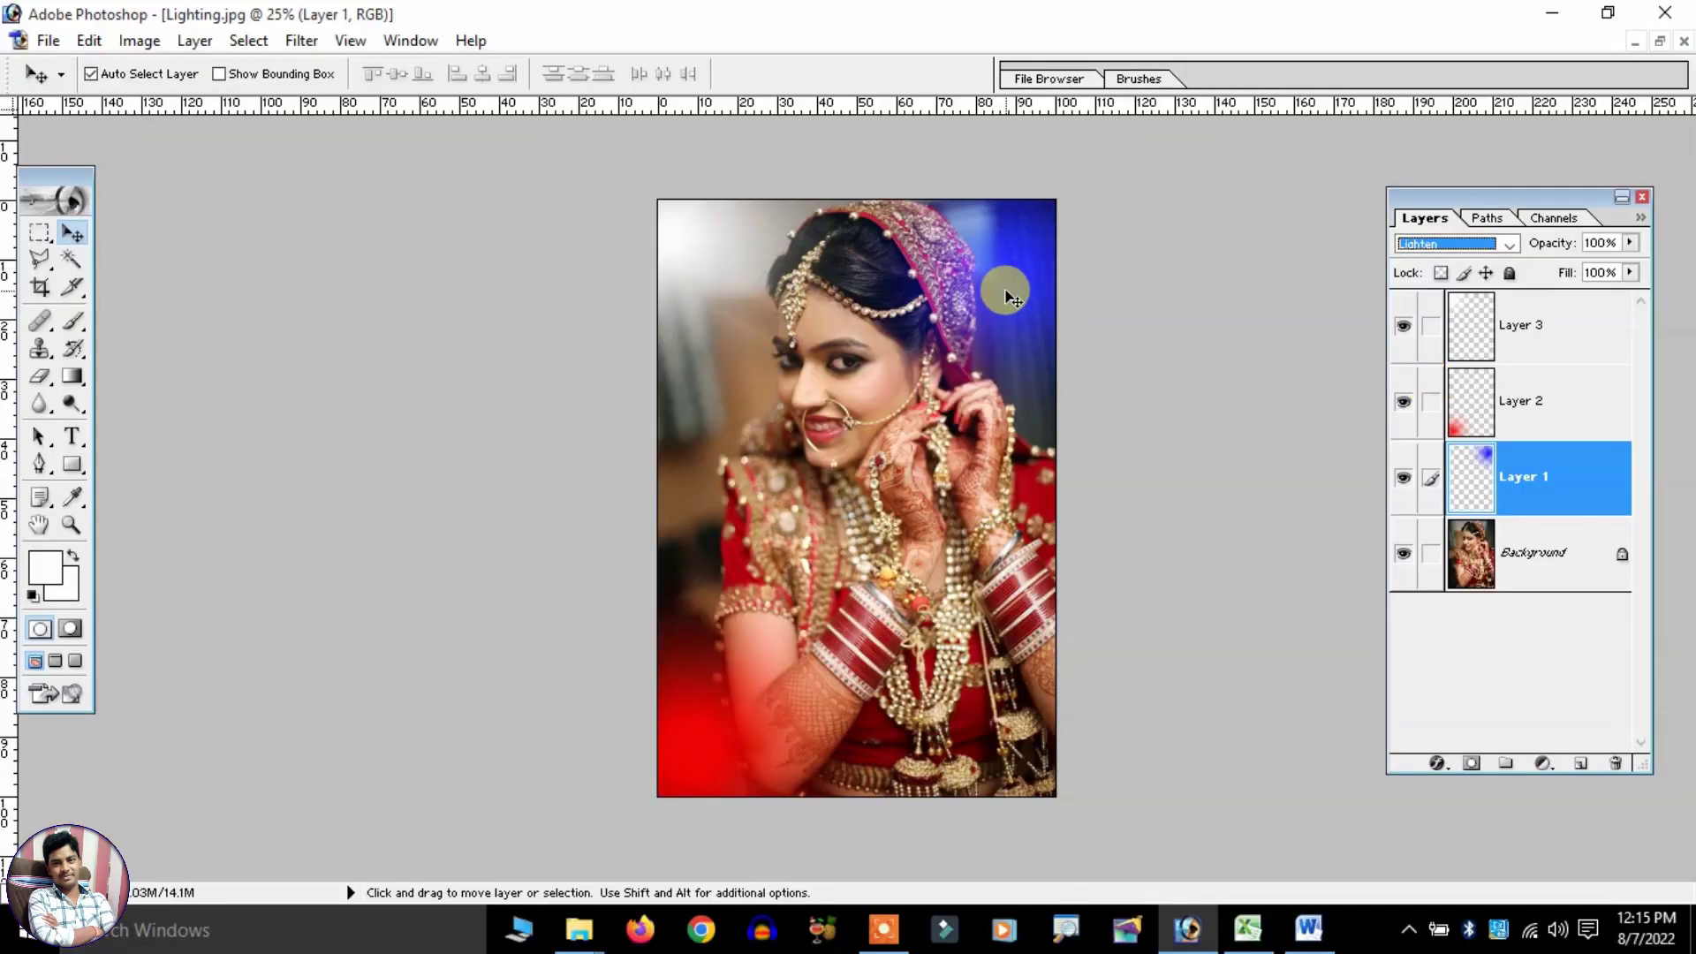
Scale the blue glow up to about 148% around its centre.
key(ctrl+t)
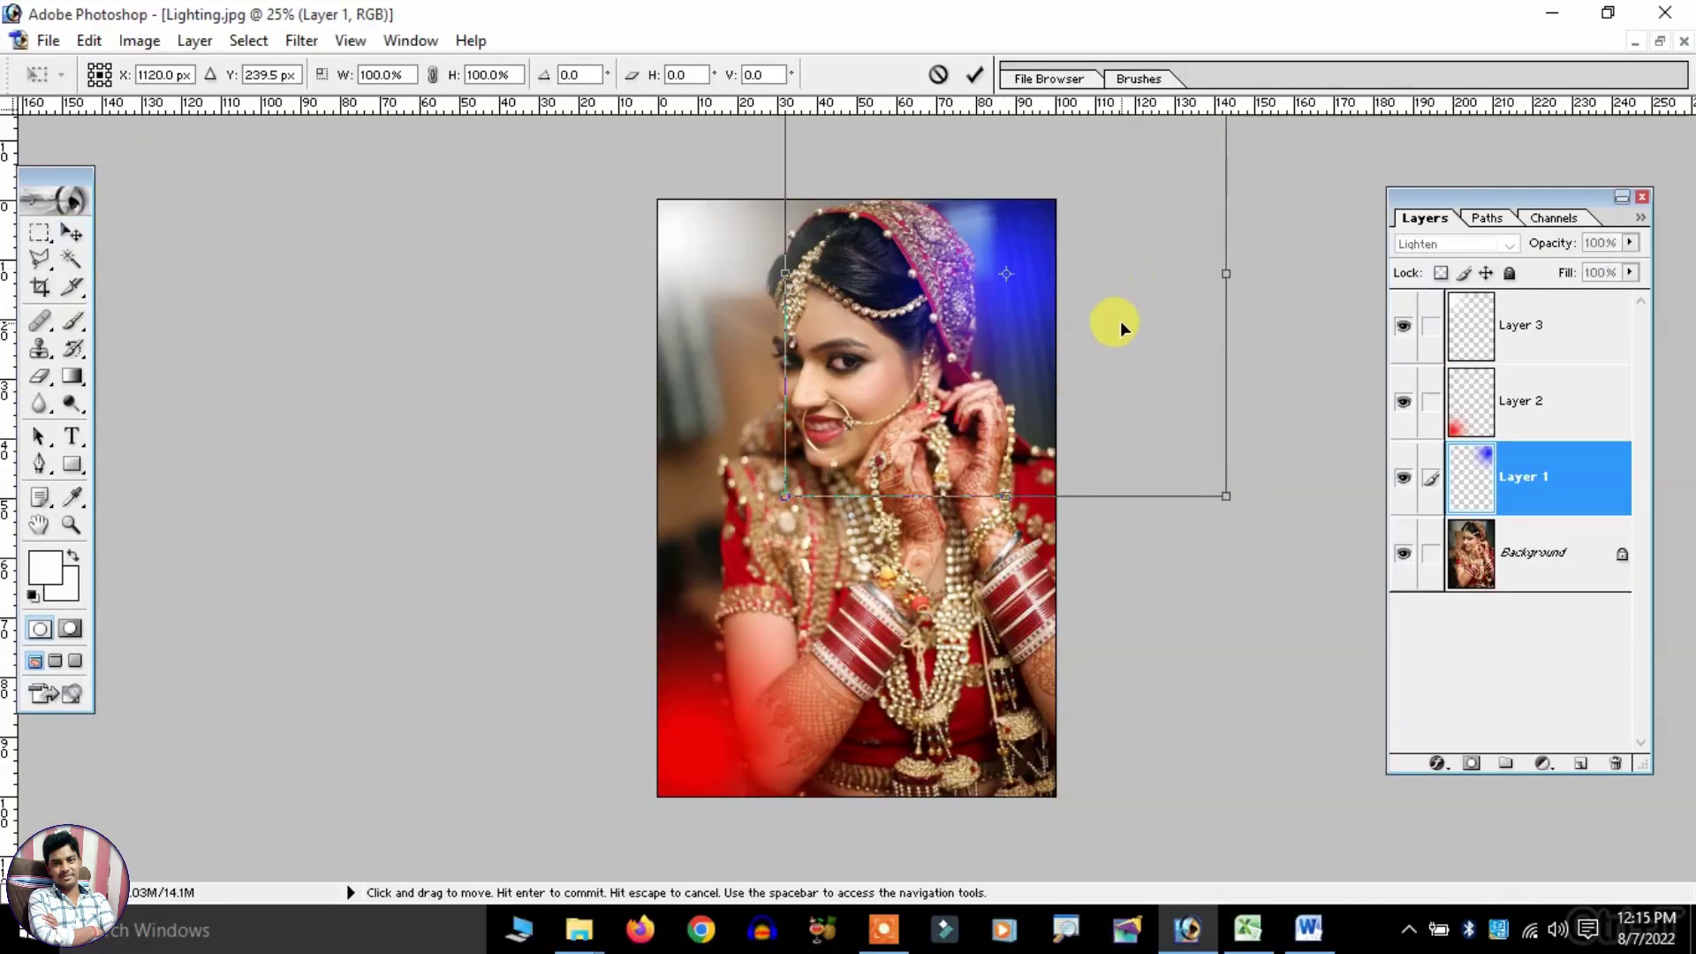
key(ctrl+minus)
drag(1146, 491, 1217, 582)
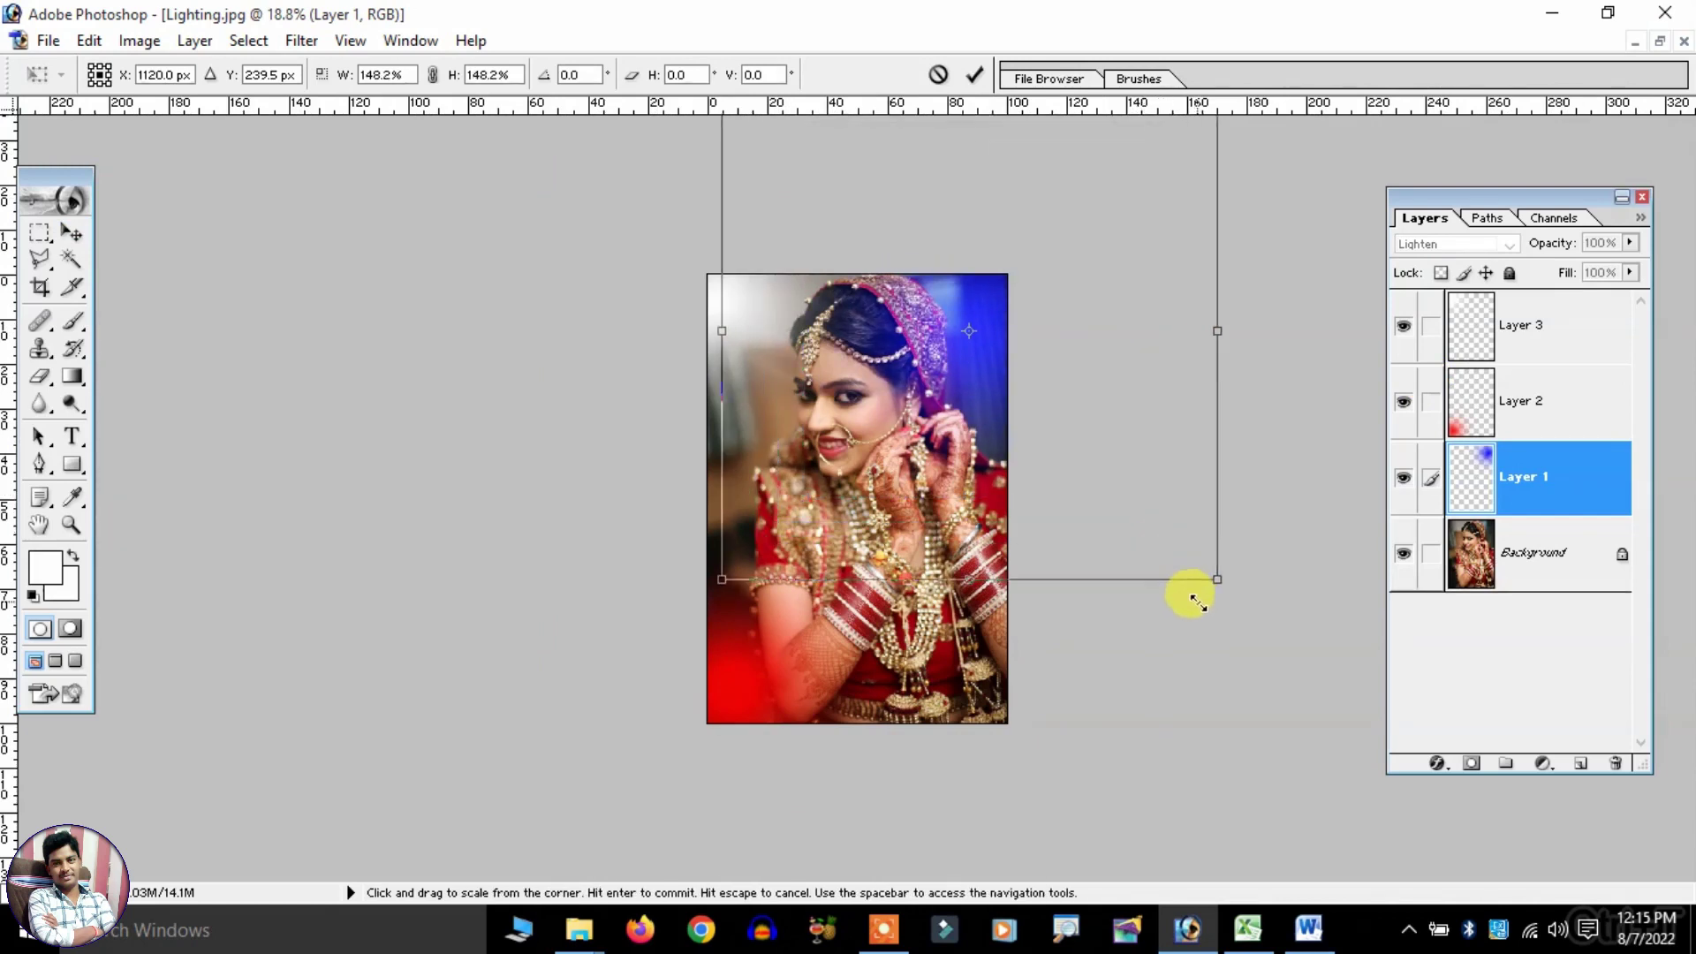
double_click(1031, 368)
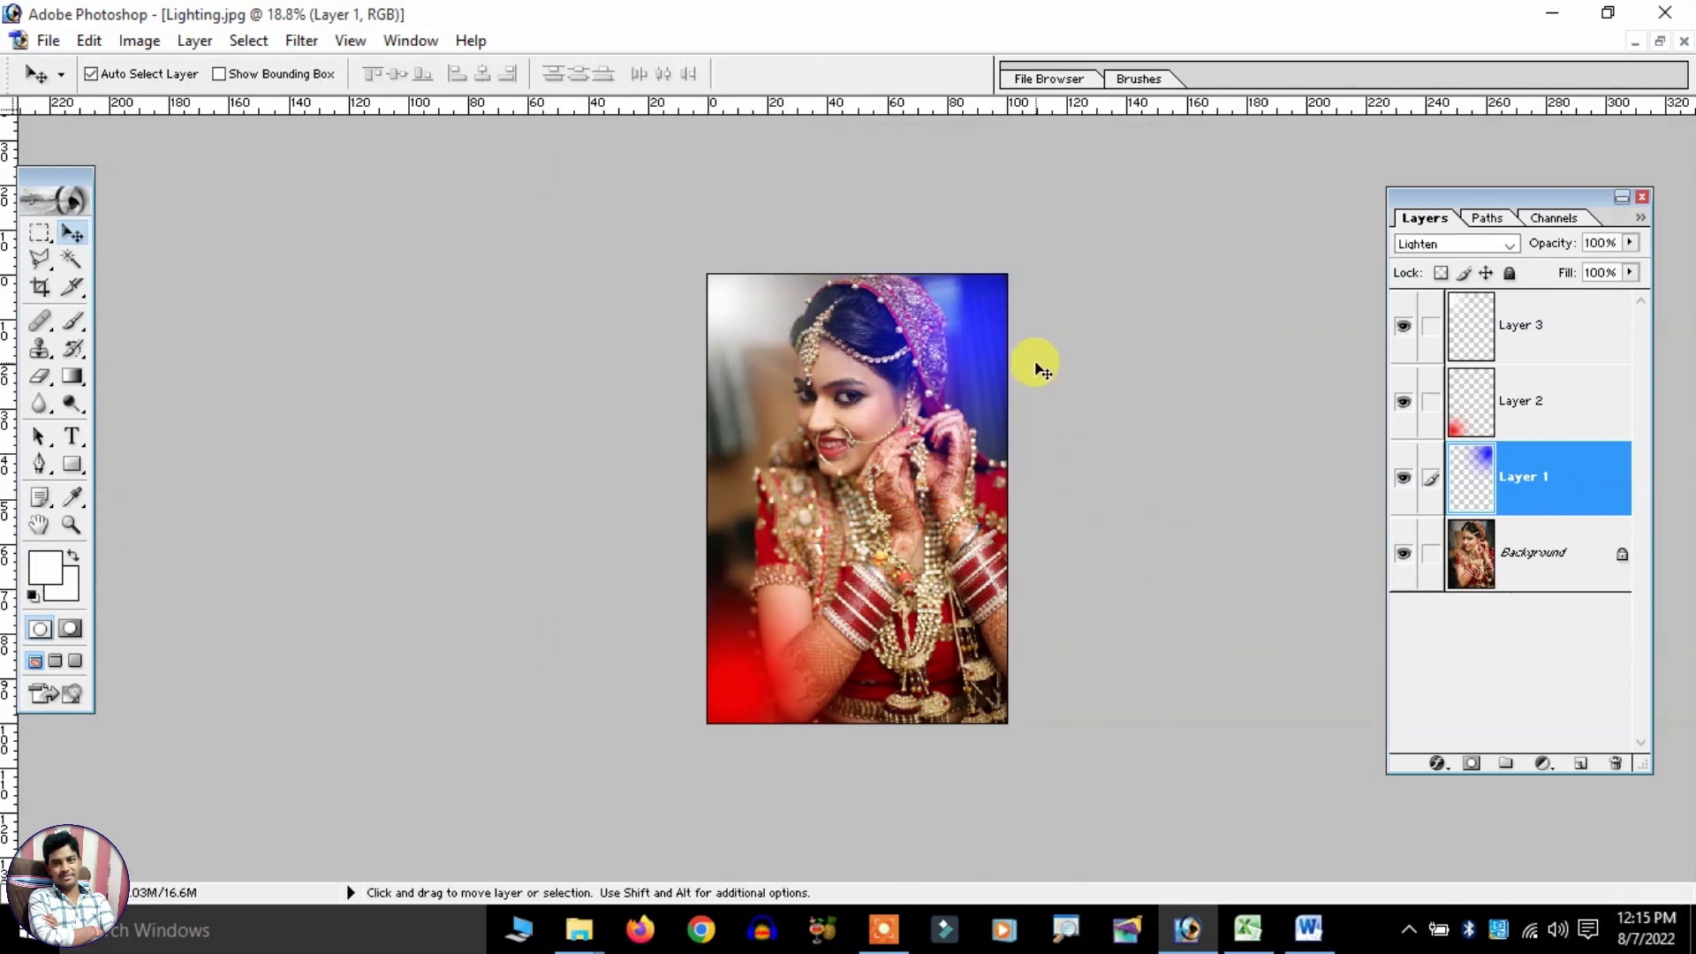
Set Layer 2 to Lighten and scale its red glow to about 199%.
click(751, 680)
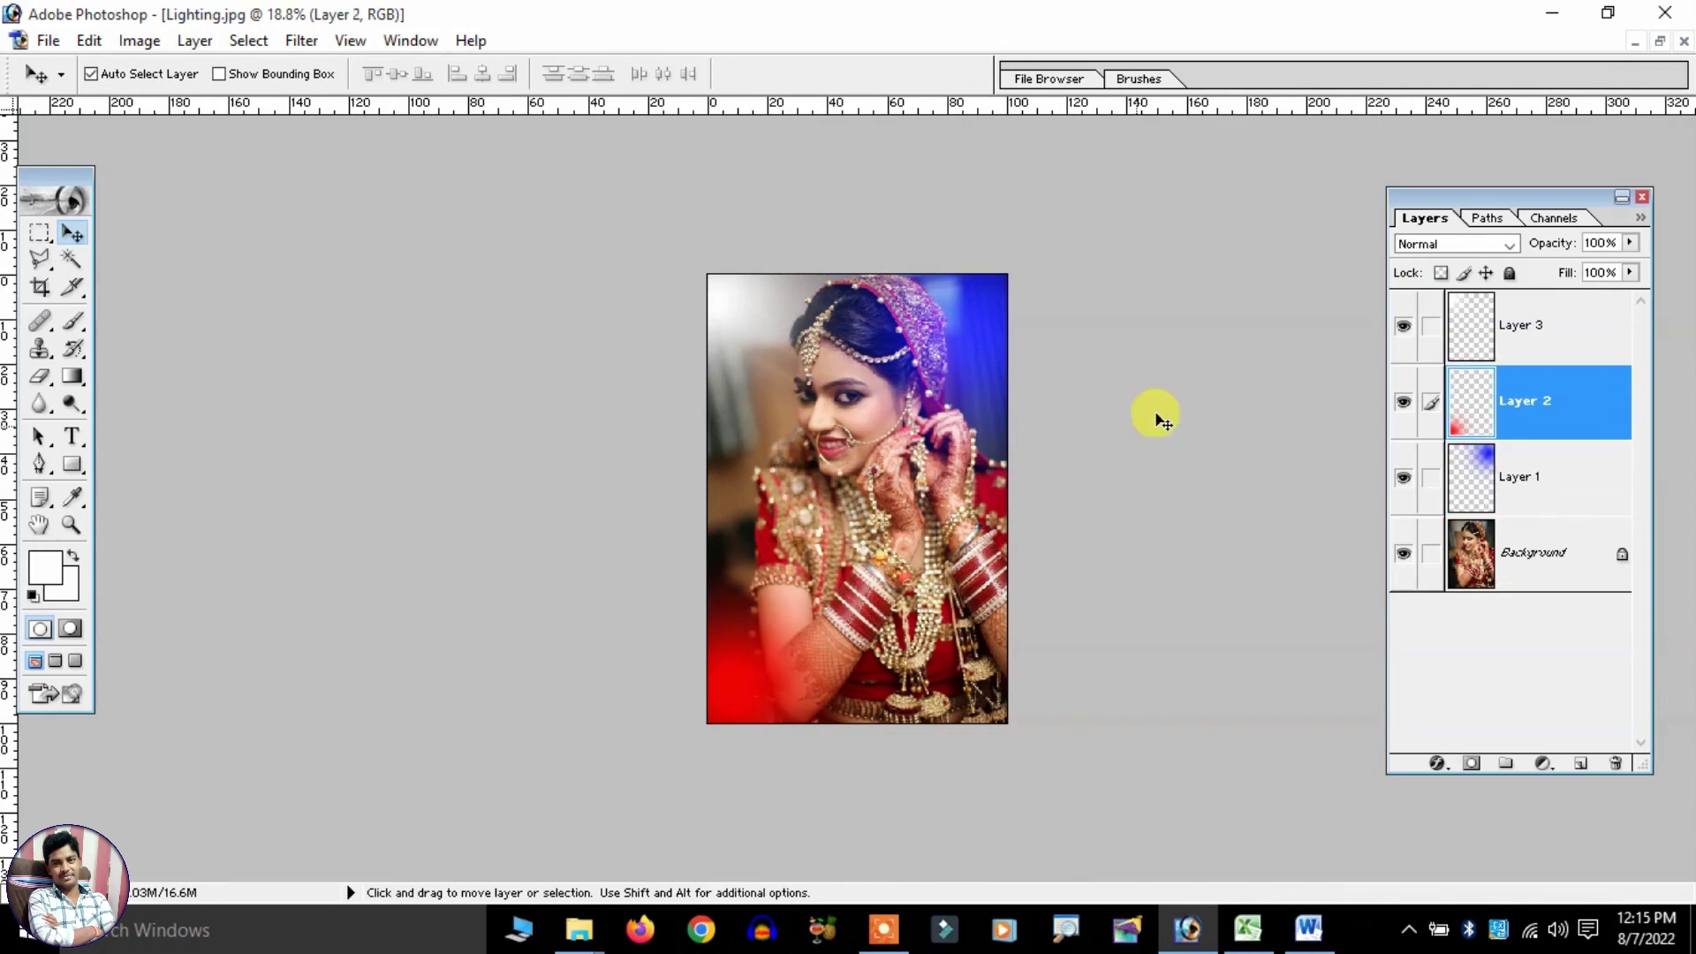
click(1433, 249)
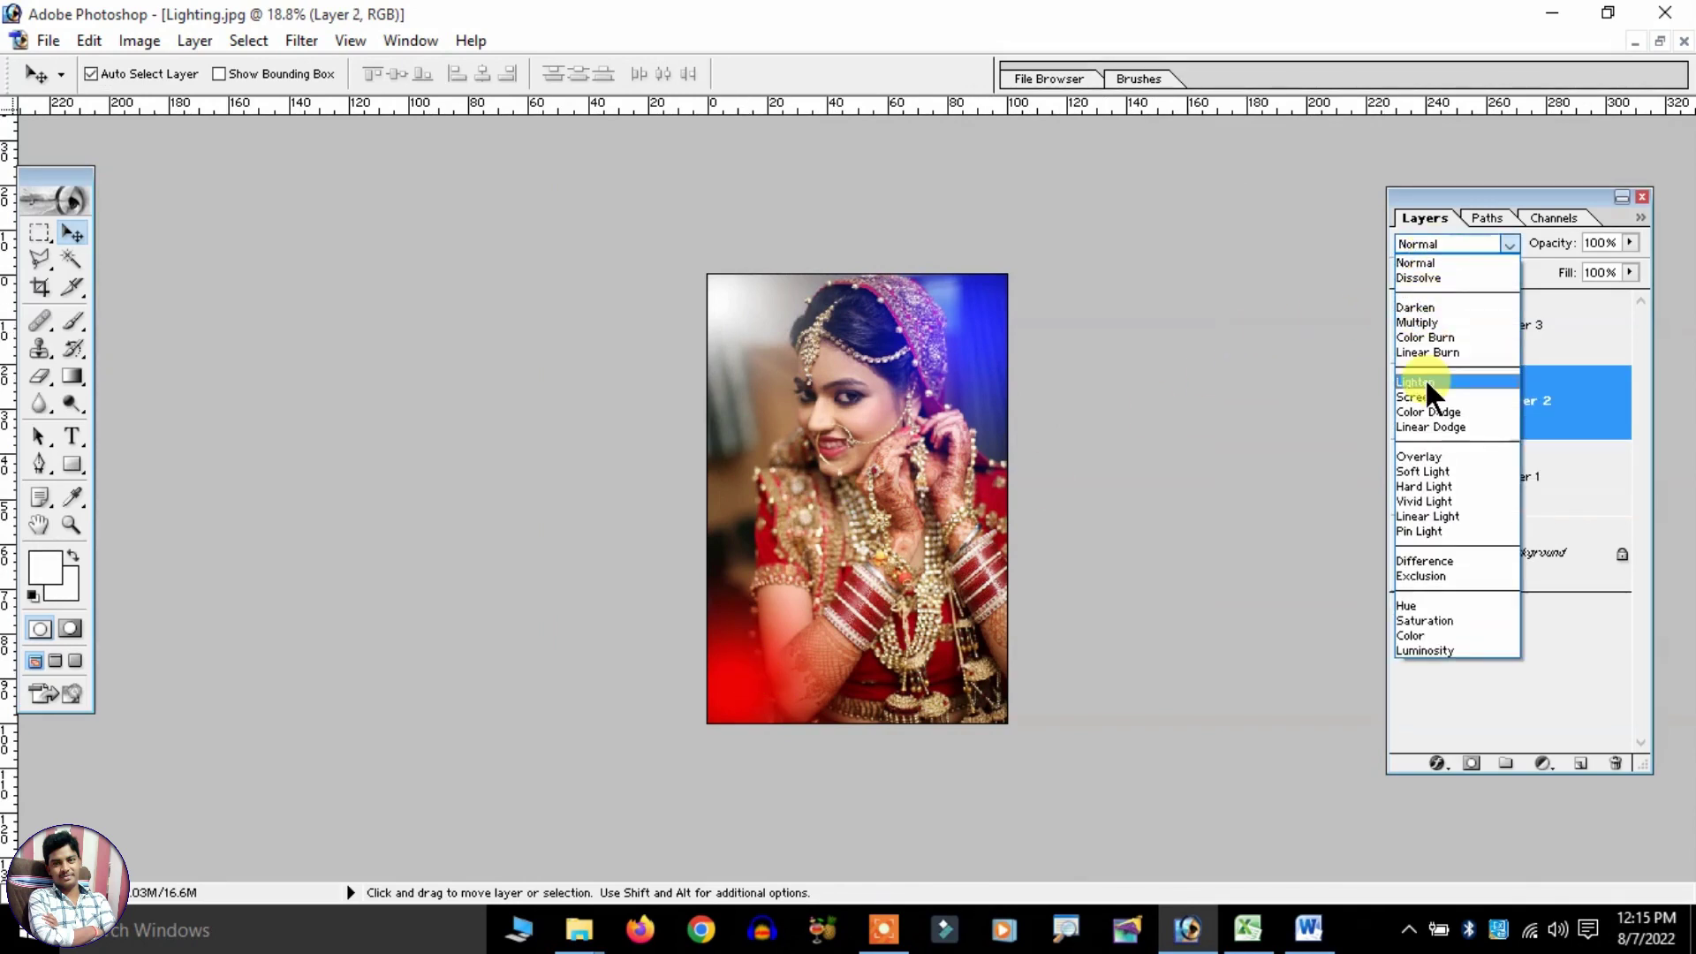
click(1417, 382)
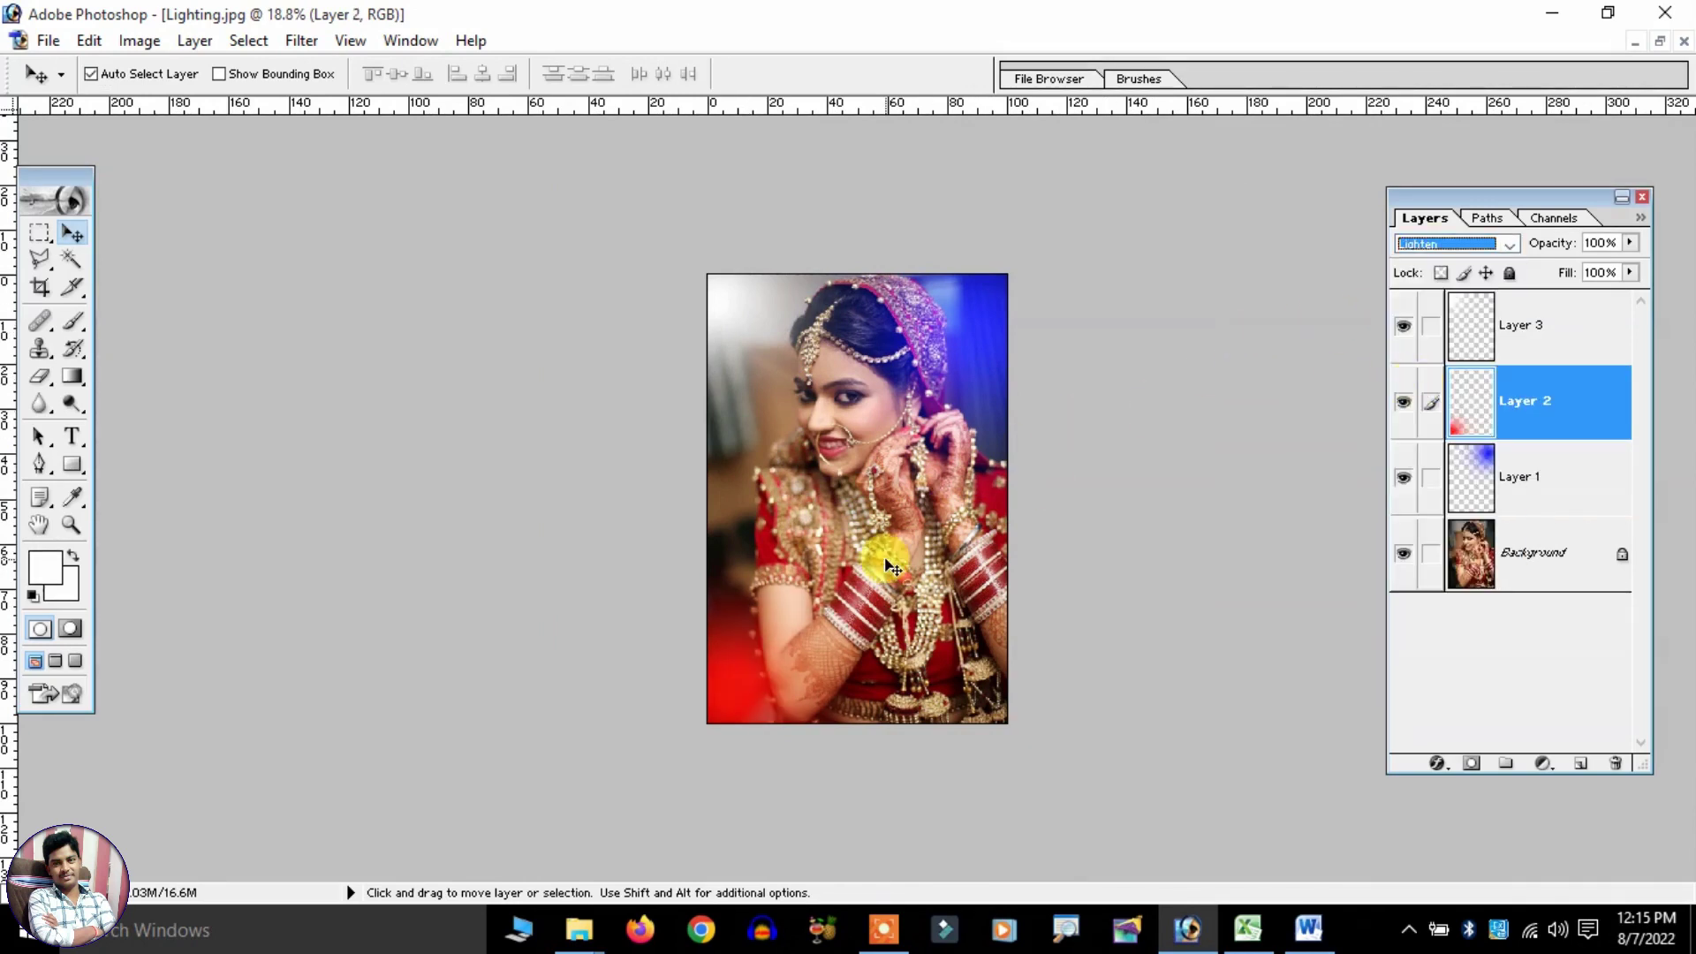
key(ctrl+t)
drag(917, 499, 1084, 295)
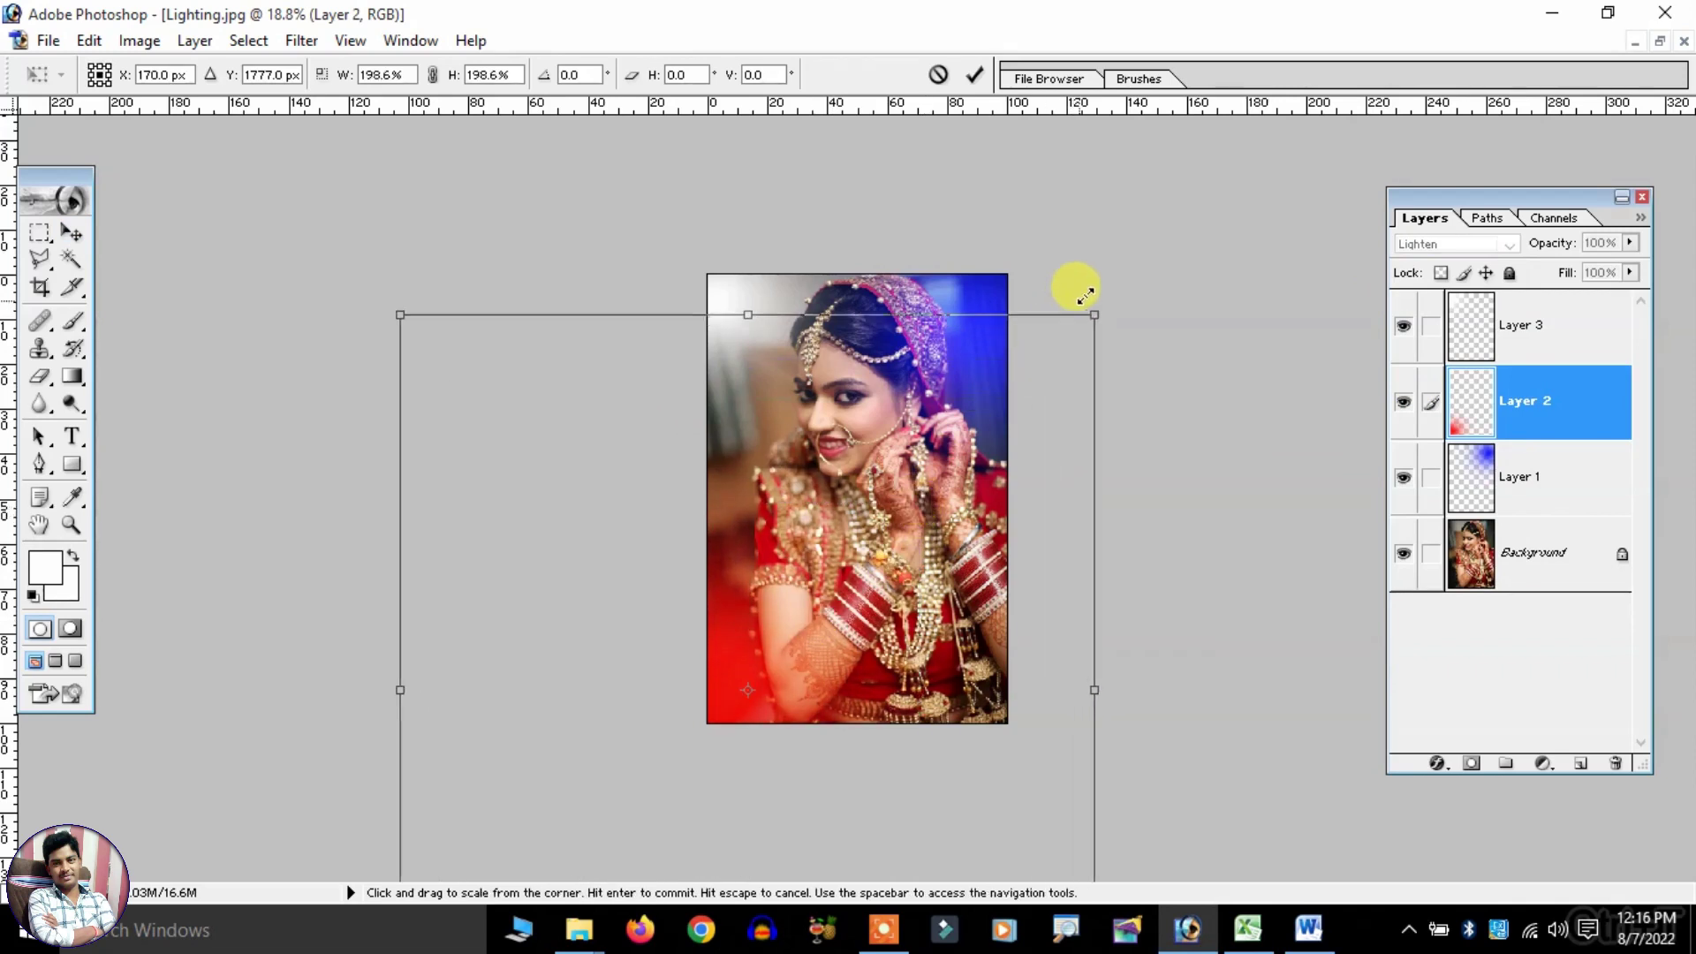
double_click(898, 550)
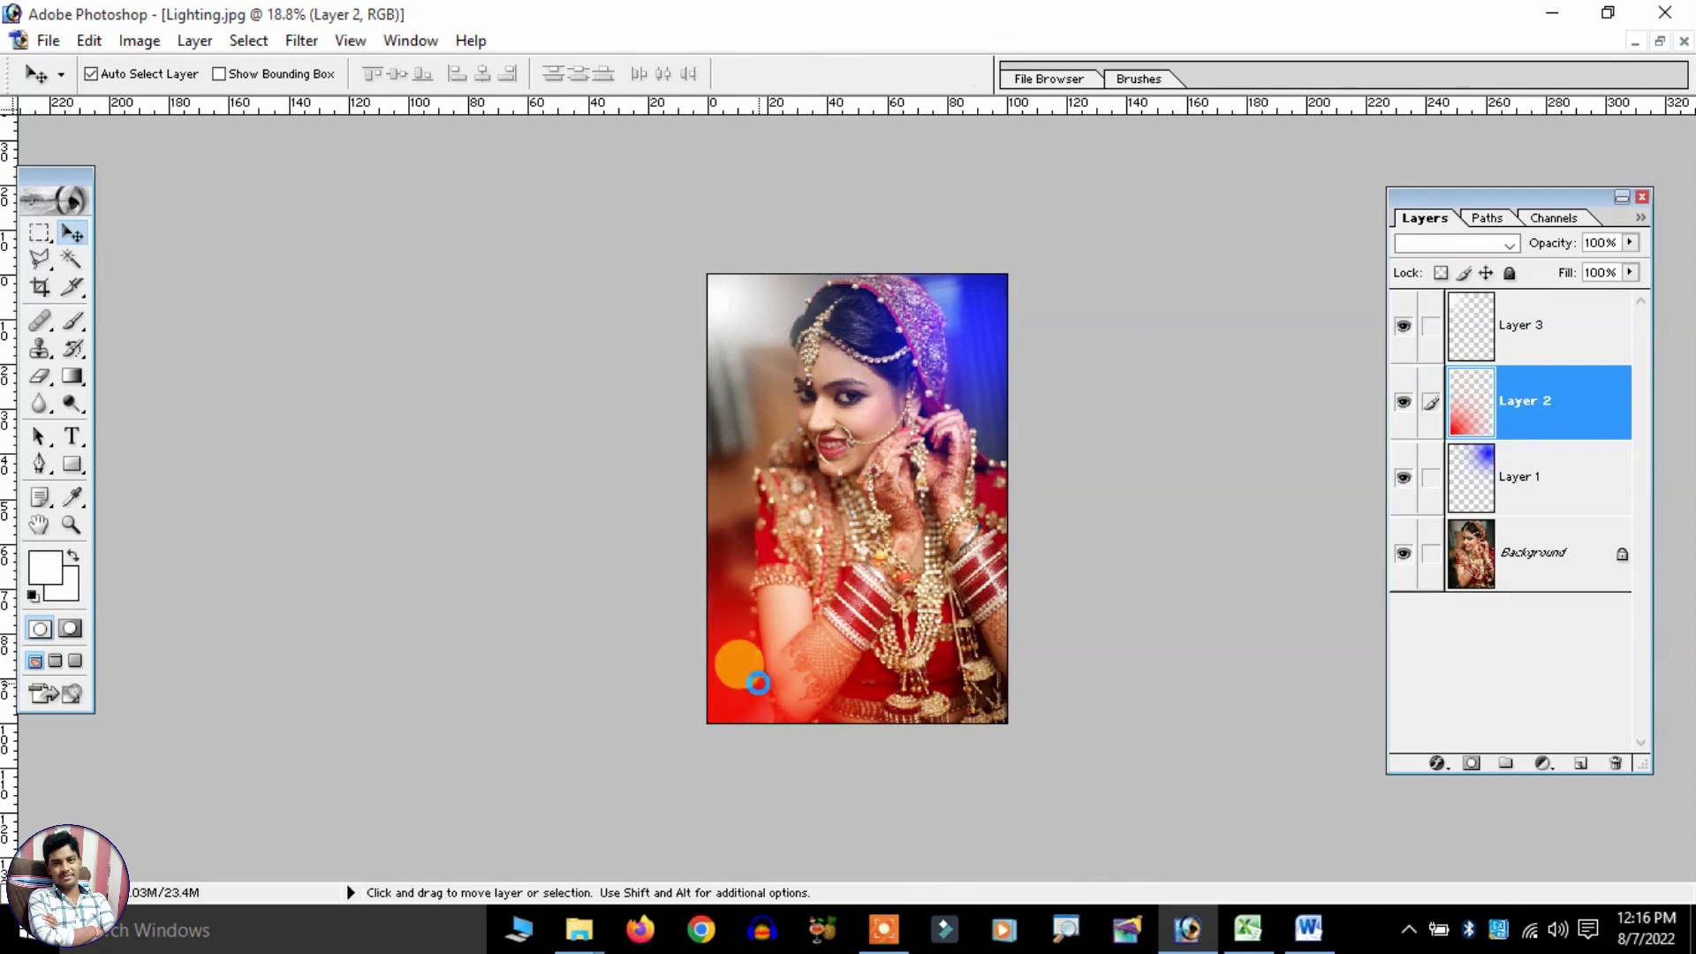
click(720, 298)
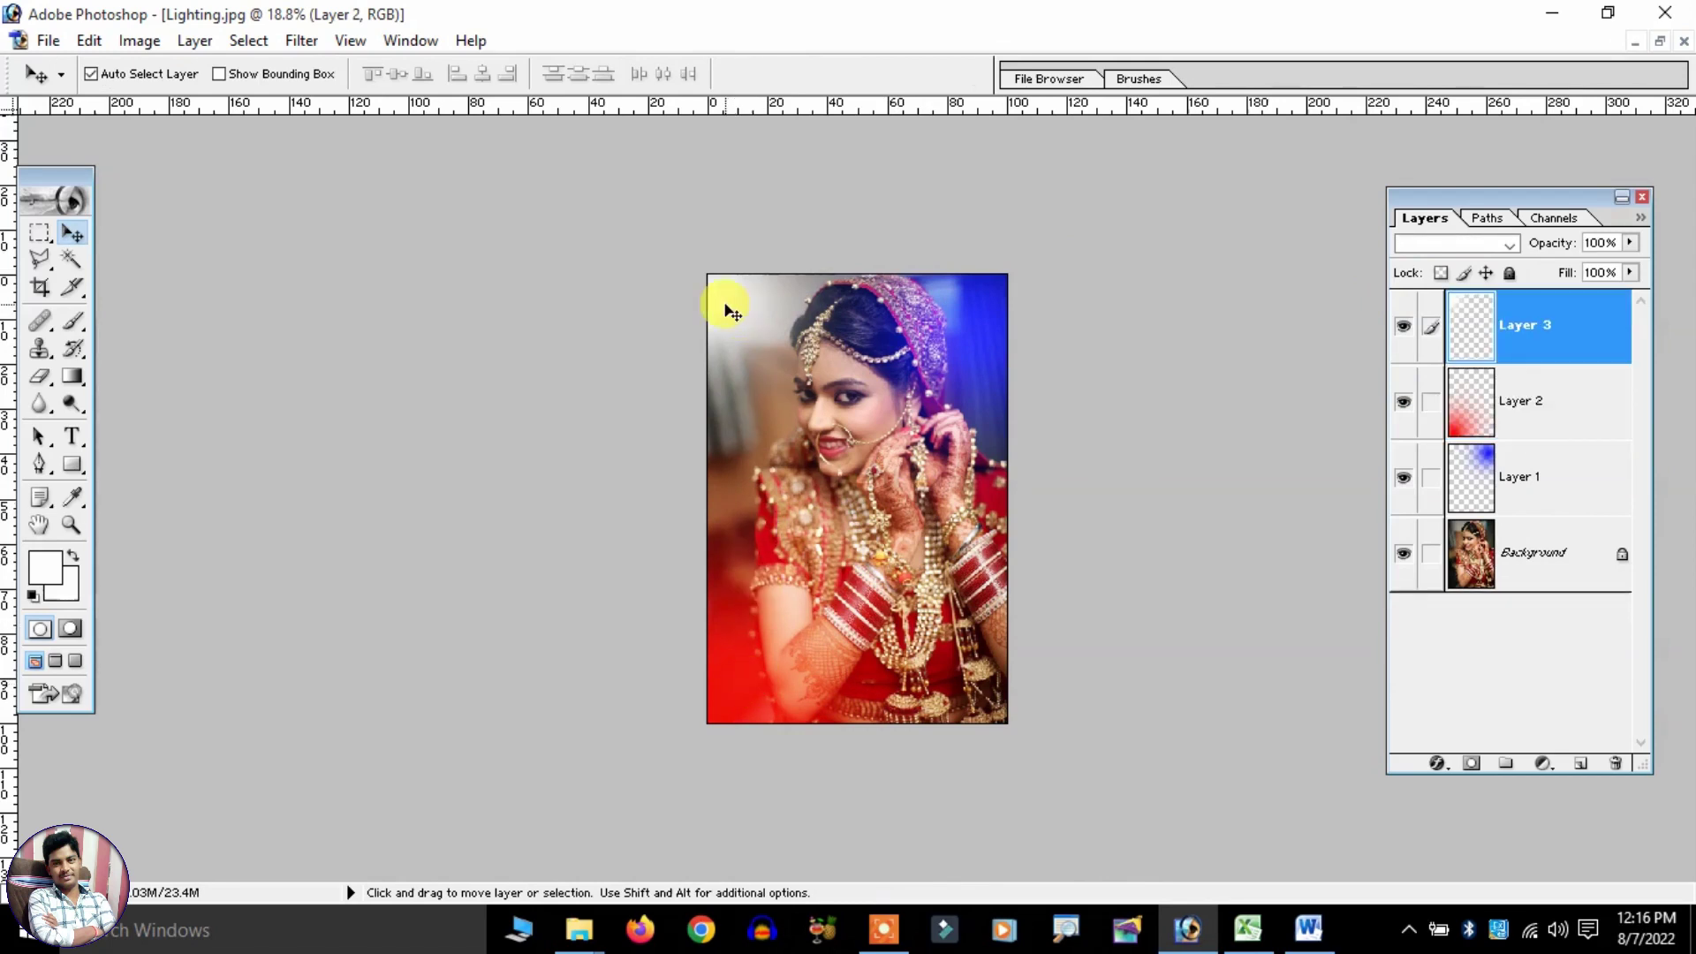
Try Soft Light and Screen on Layer 3, settling on Lighten blend mode.
click(1510, 245)
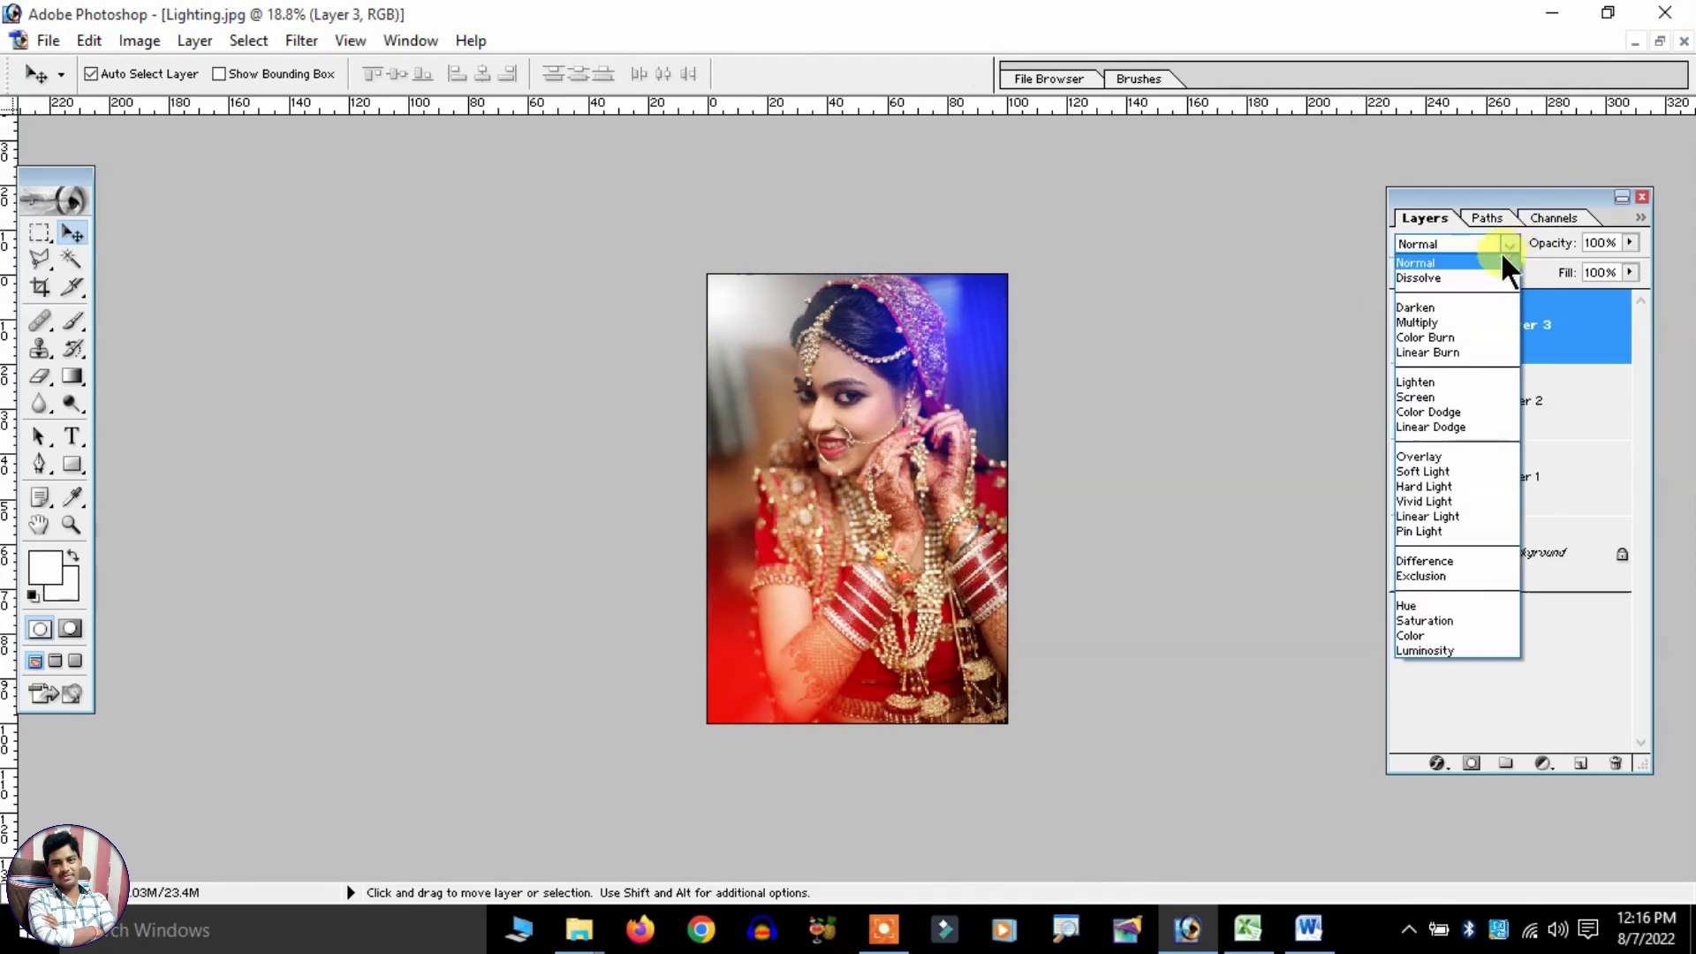
click(1461, 468)
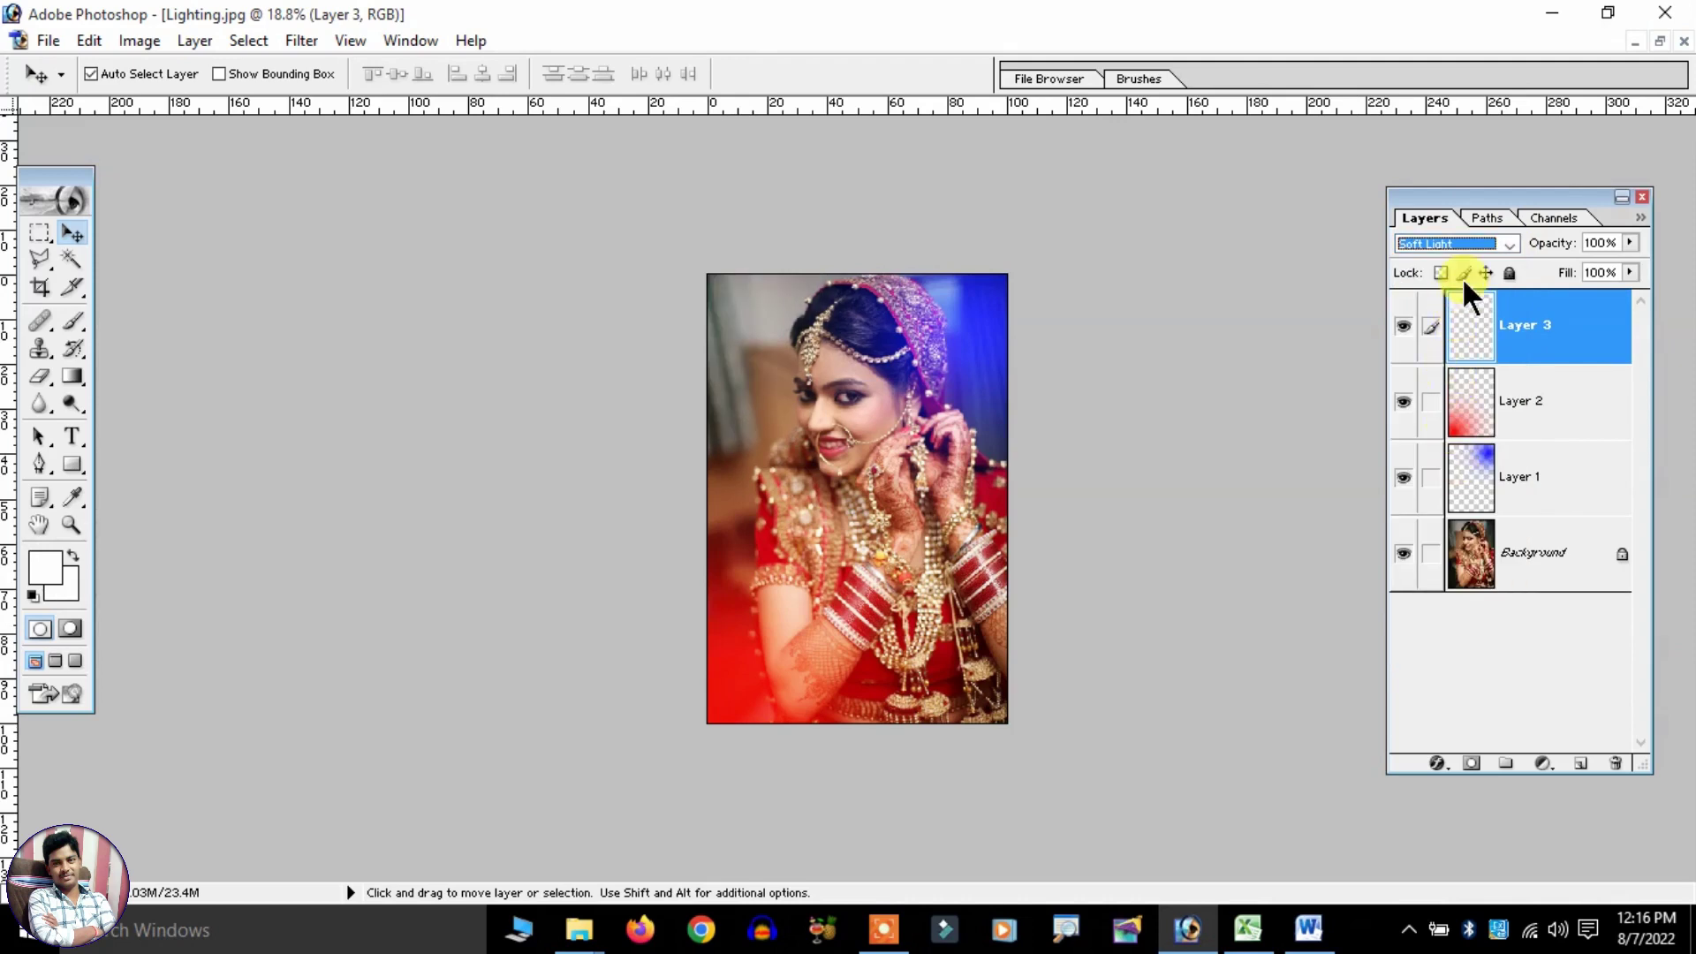
click(1471, 241)
click(1436, 395)
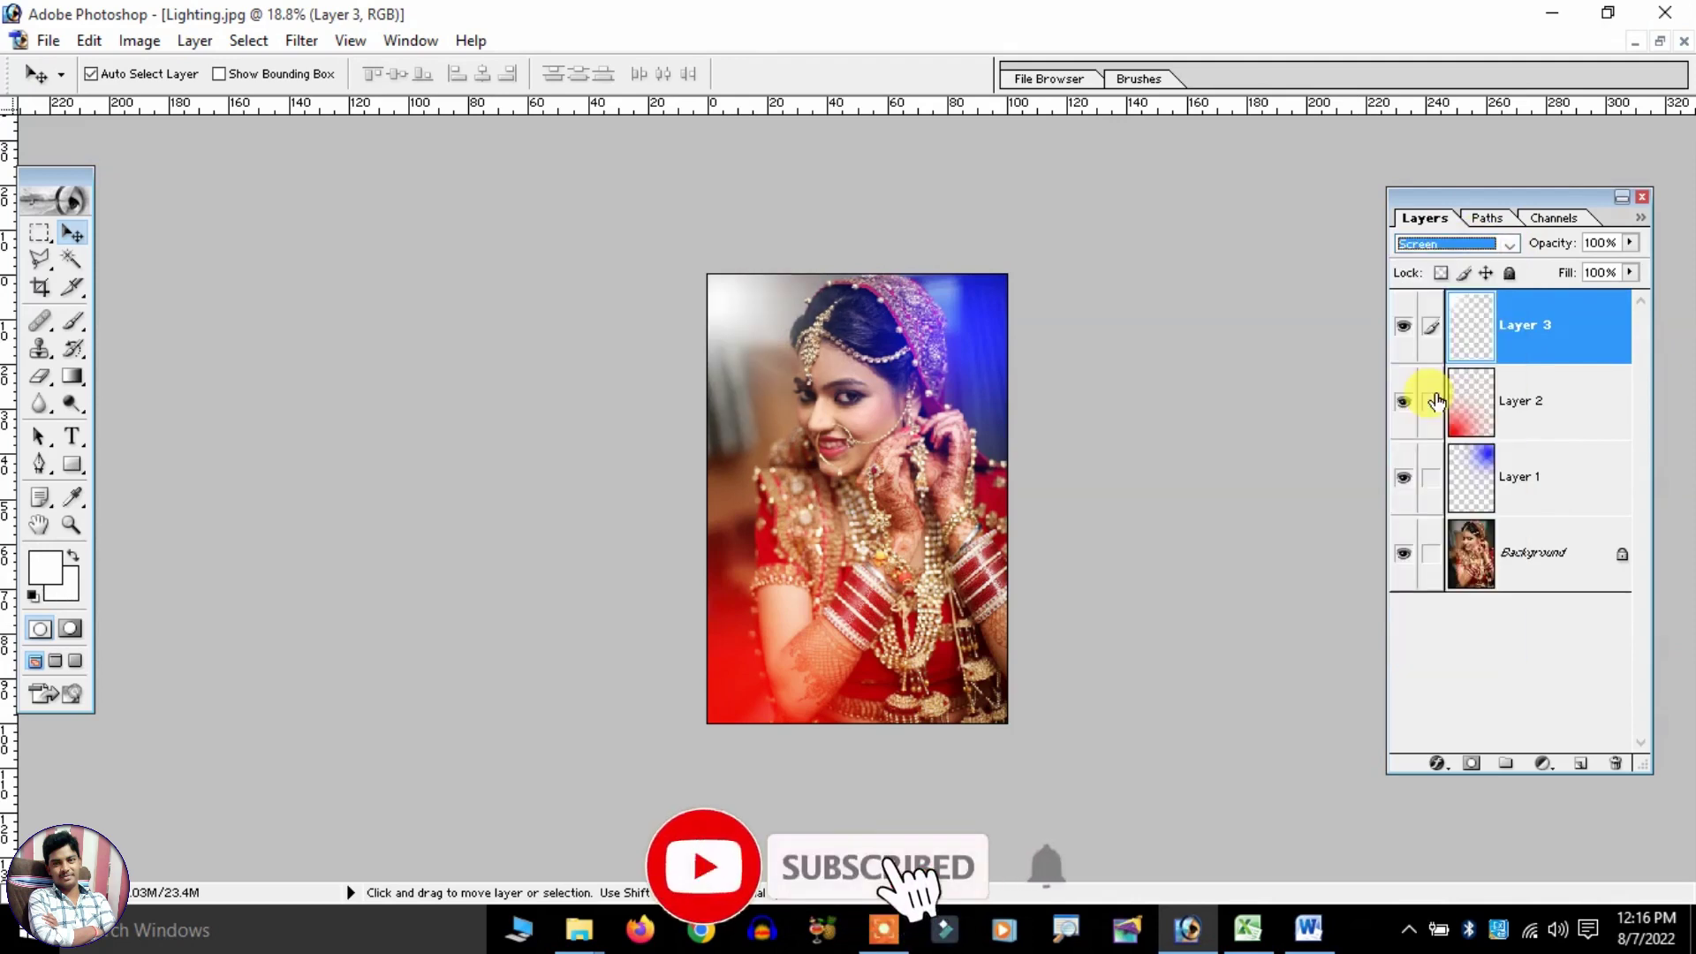
click(1438, 246)
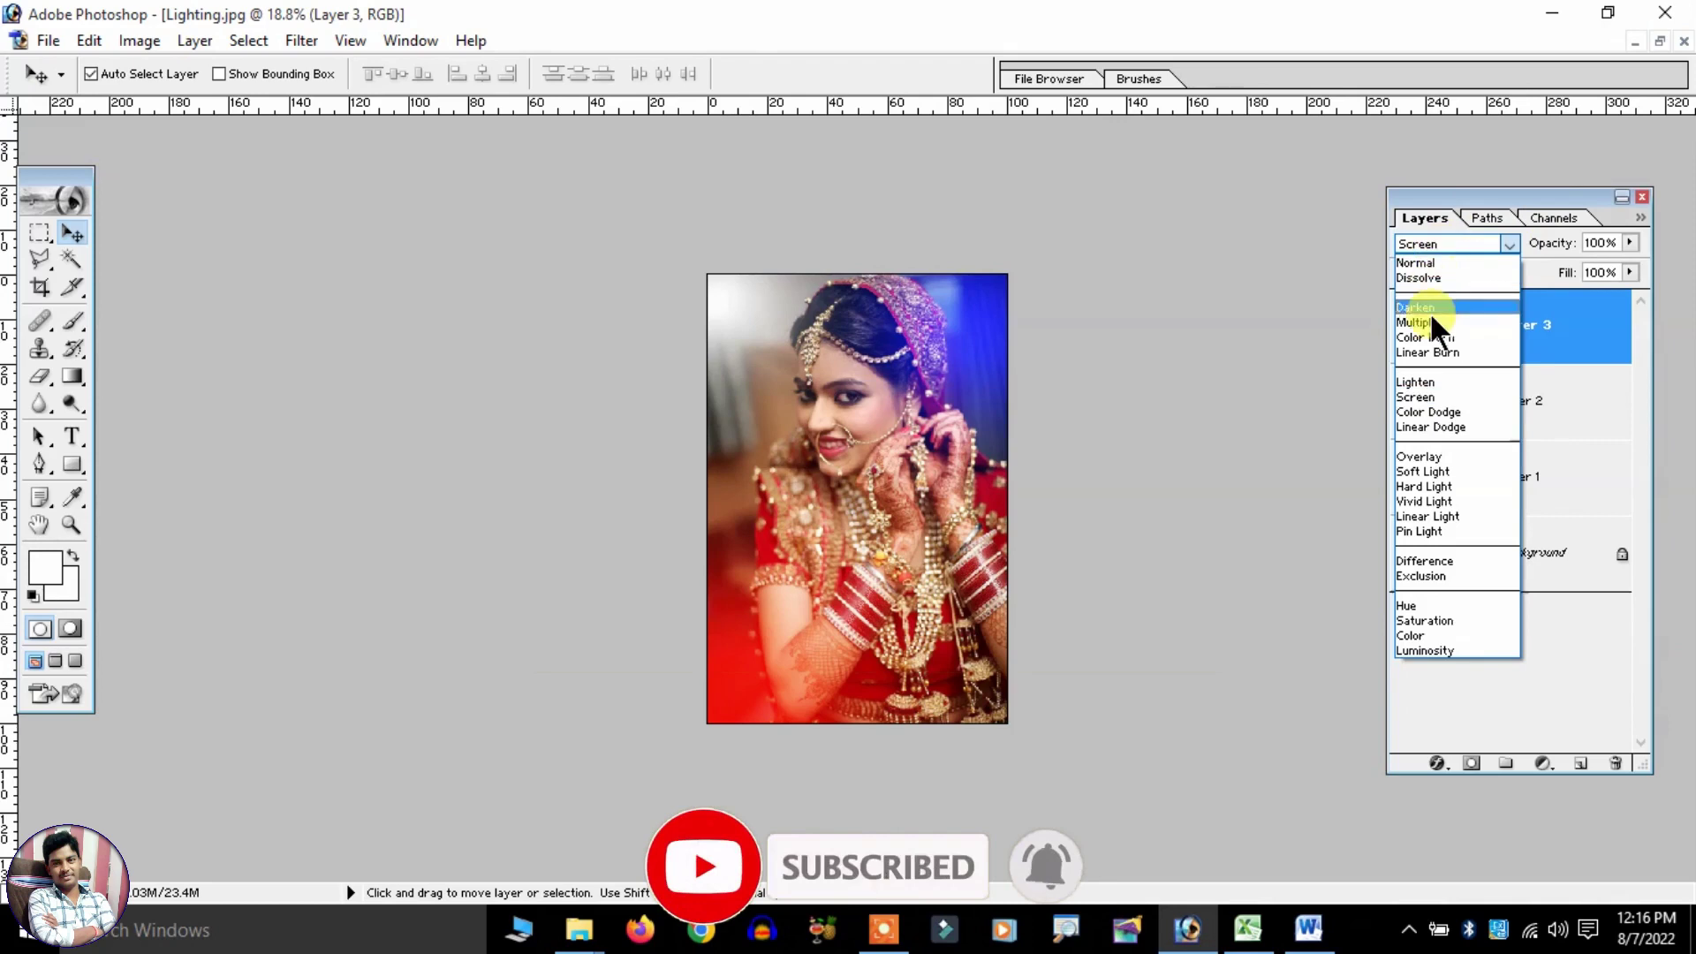
click(1426, 385)
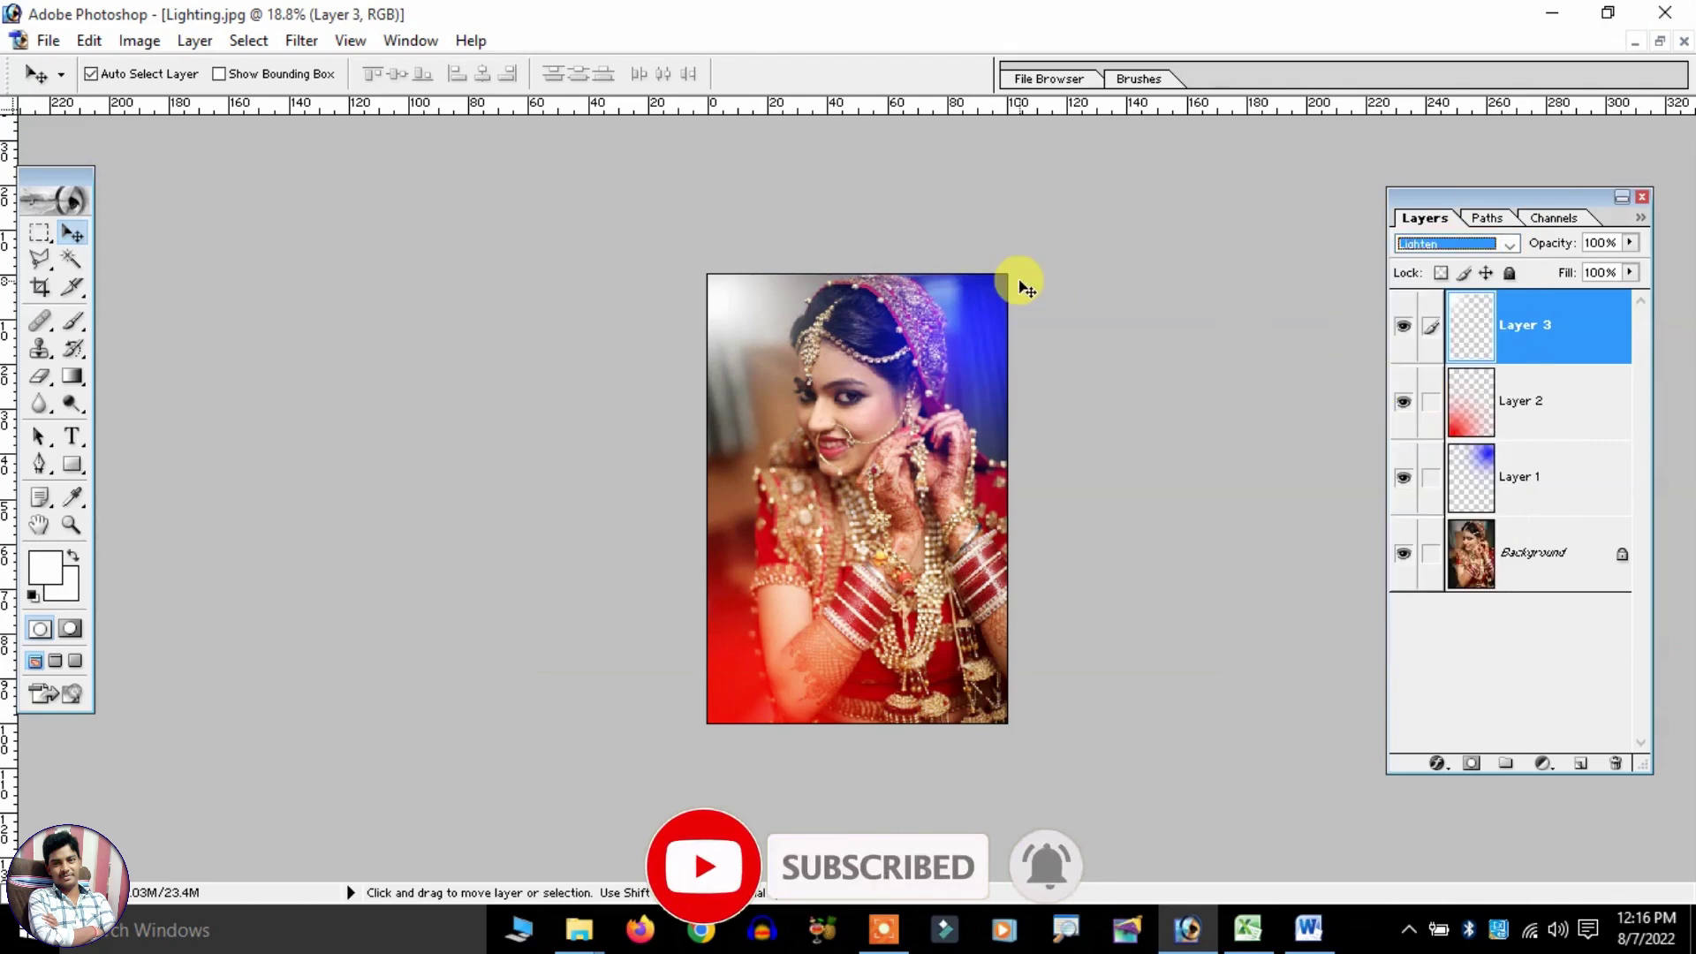
Scale the white glow to about 134% and reposition it near the upper left.
key(ctrl+t)
mouse_move(901, 487)
mouse_down()
mouse_move(1079, 607)
mouse_move(1003, 492)
mouse_up()
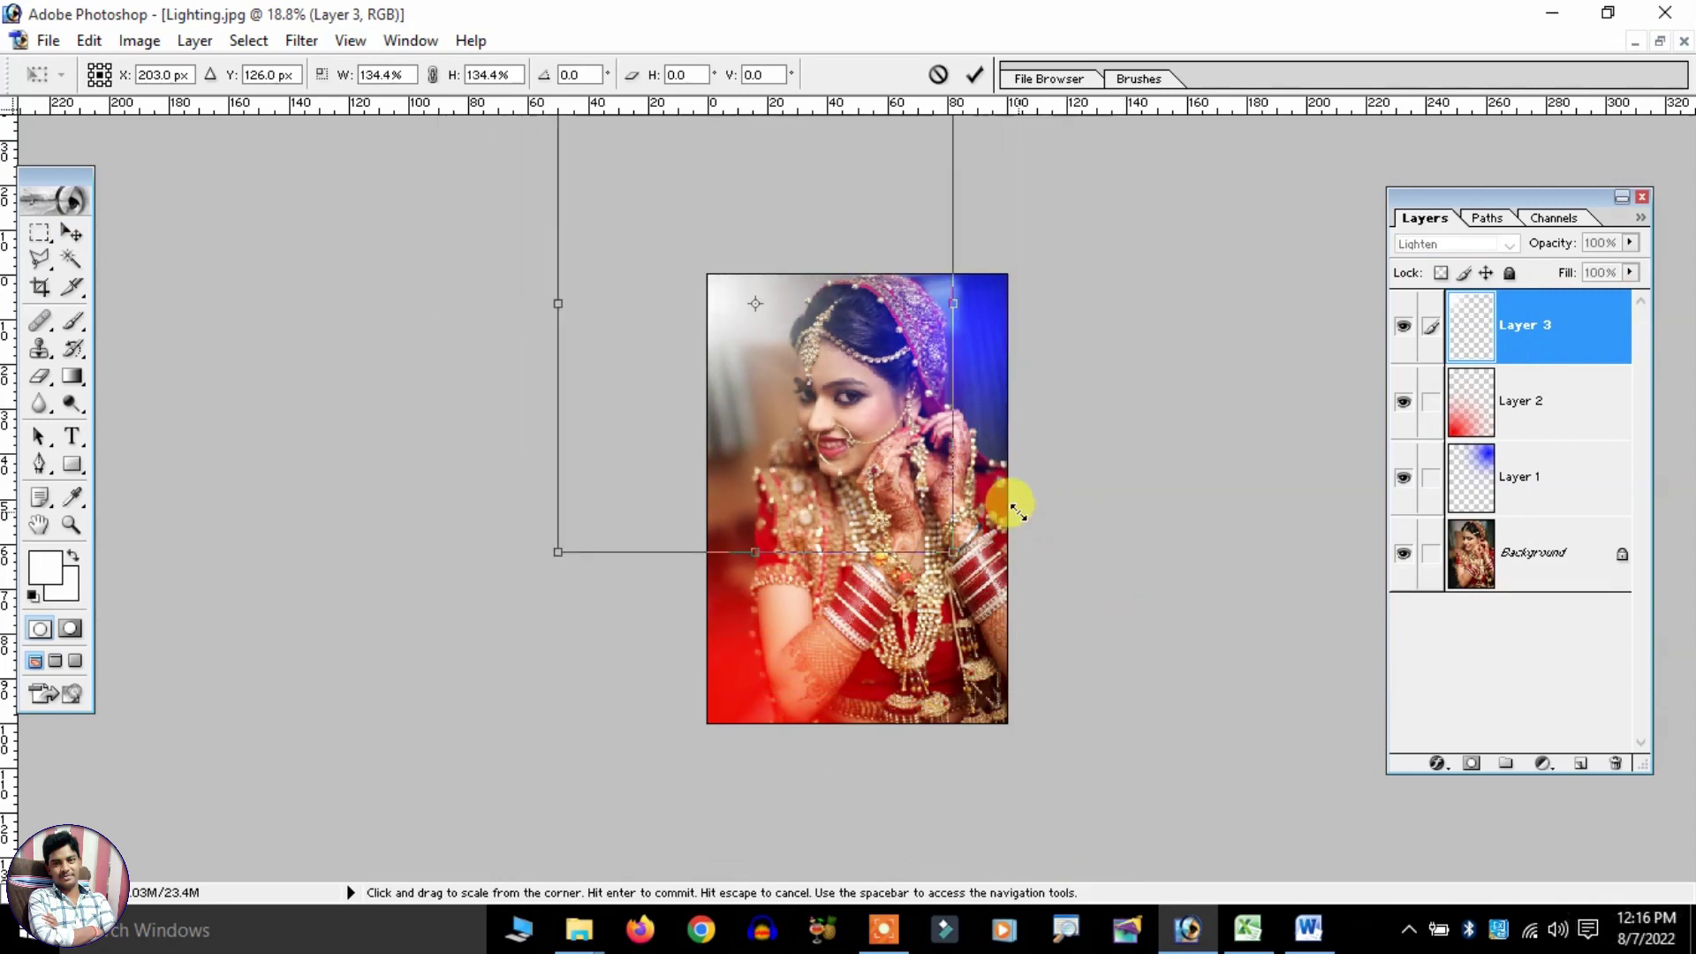
drag(823, 260, 815, 263)
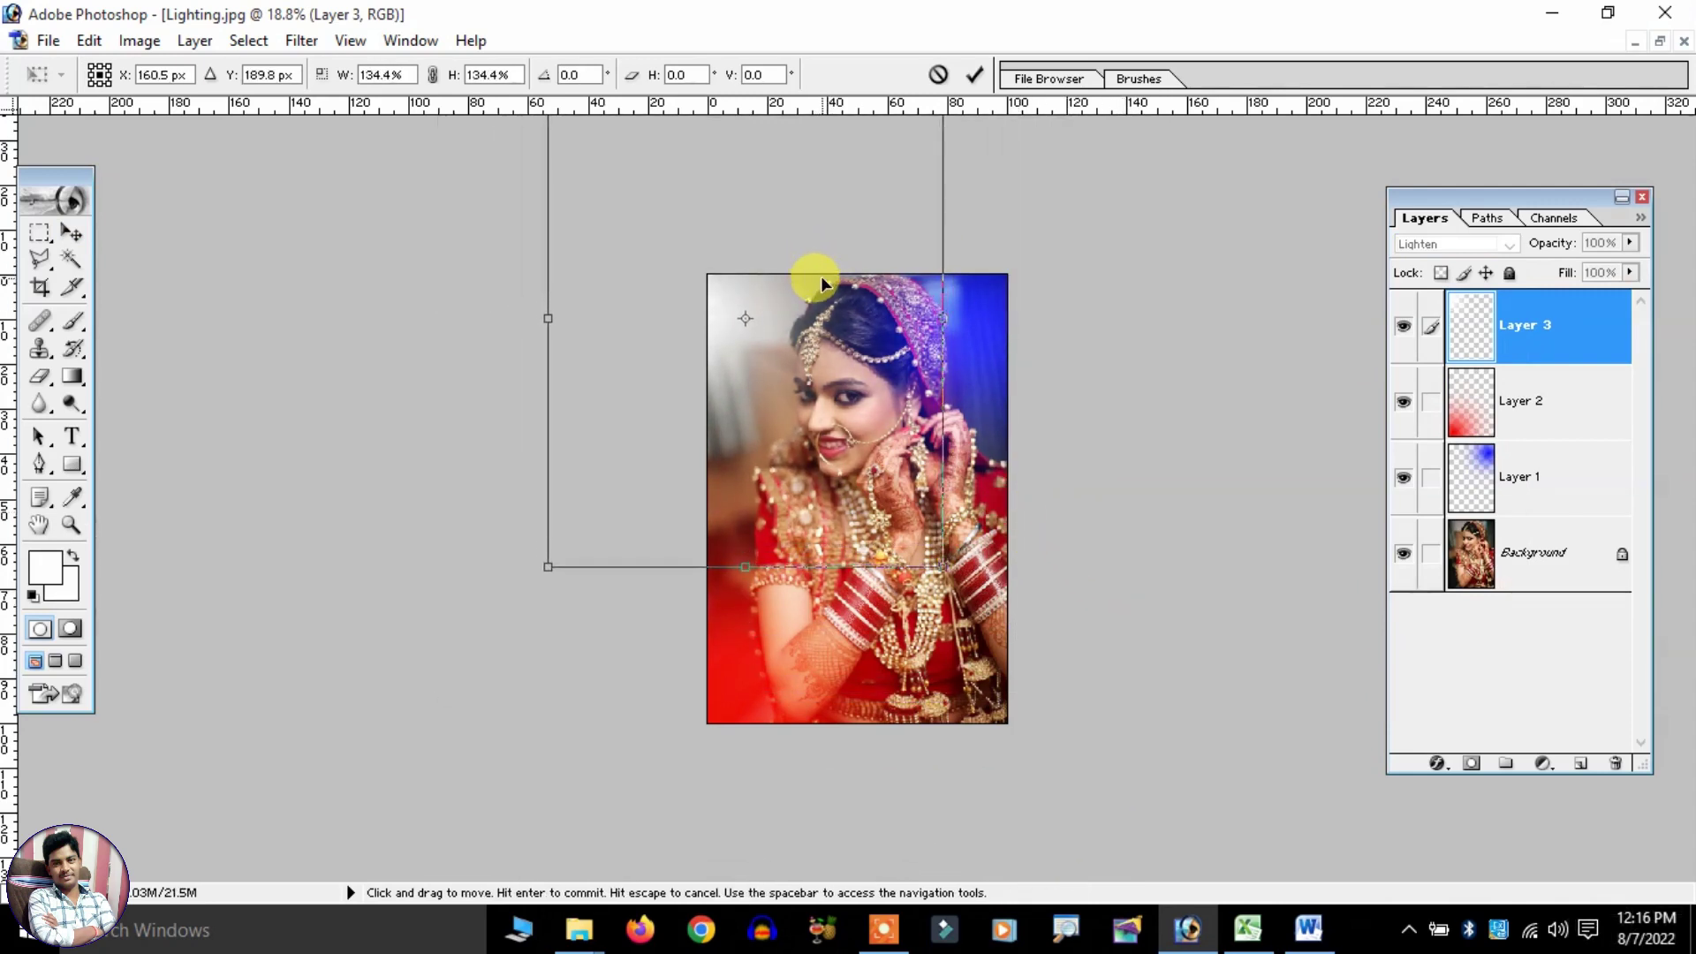
key(Return)
click(971, 357)
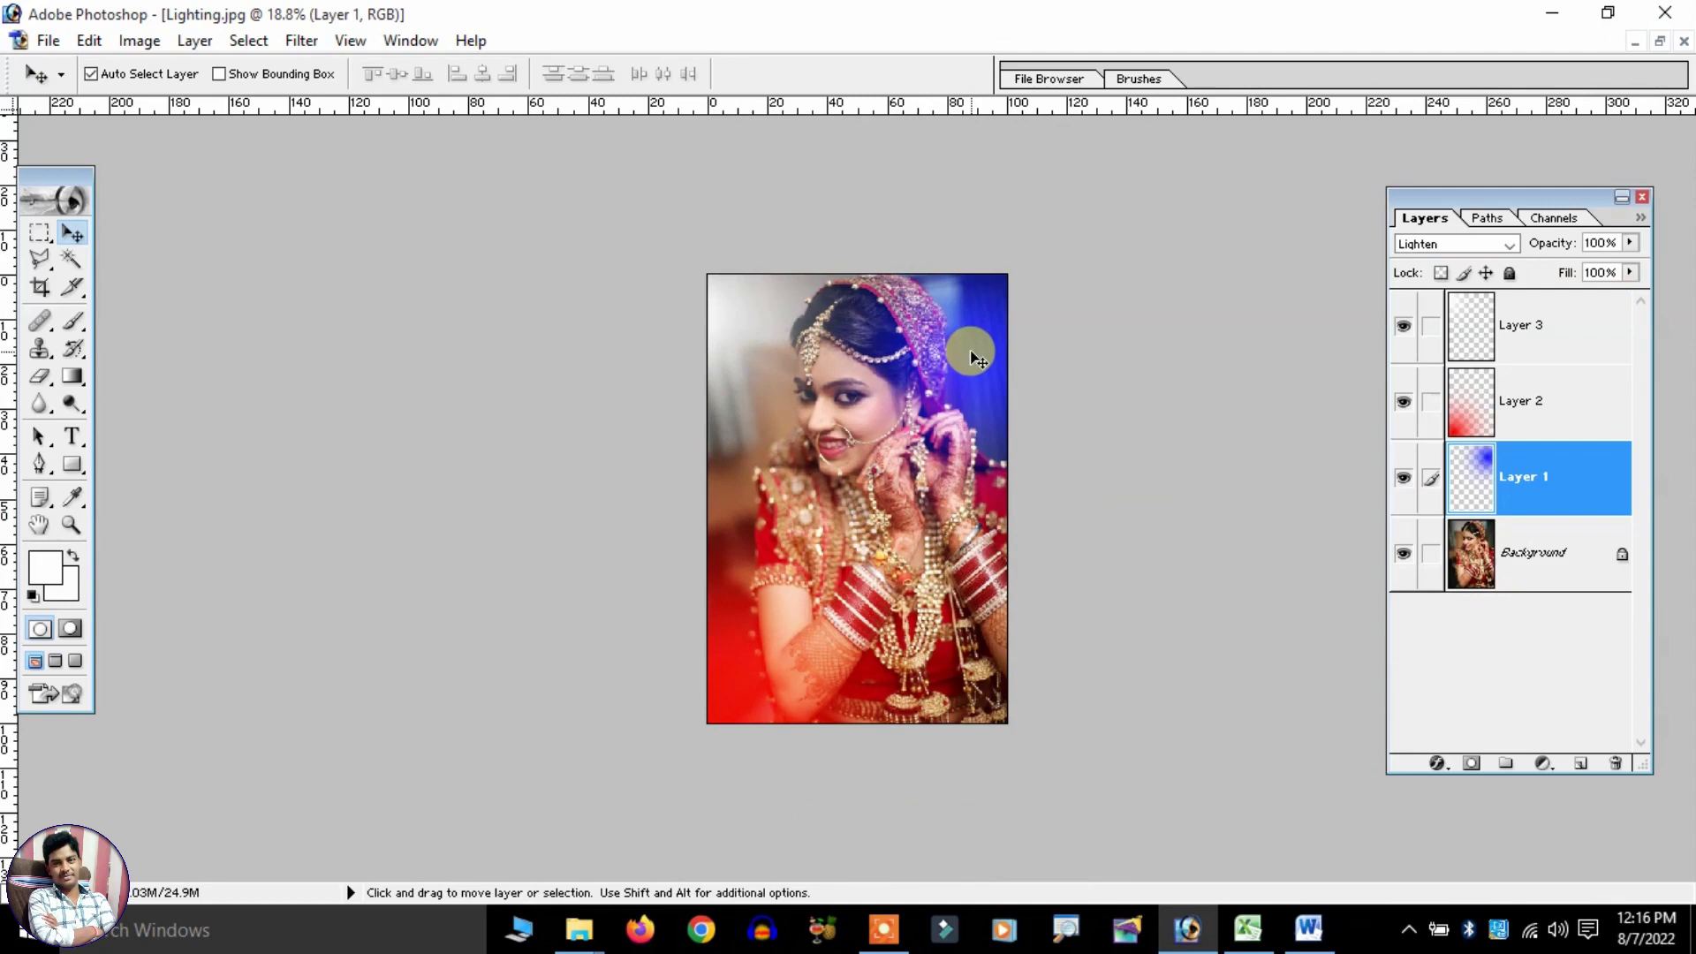
Scale the blue glow on Layer 1 up to about 173%.
key(ctrl+t)
key(ctrl+minus)
drag(1096, 236, 1220, 116)
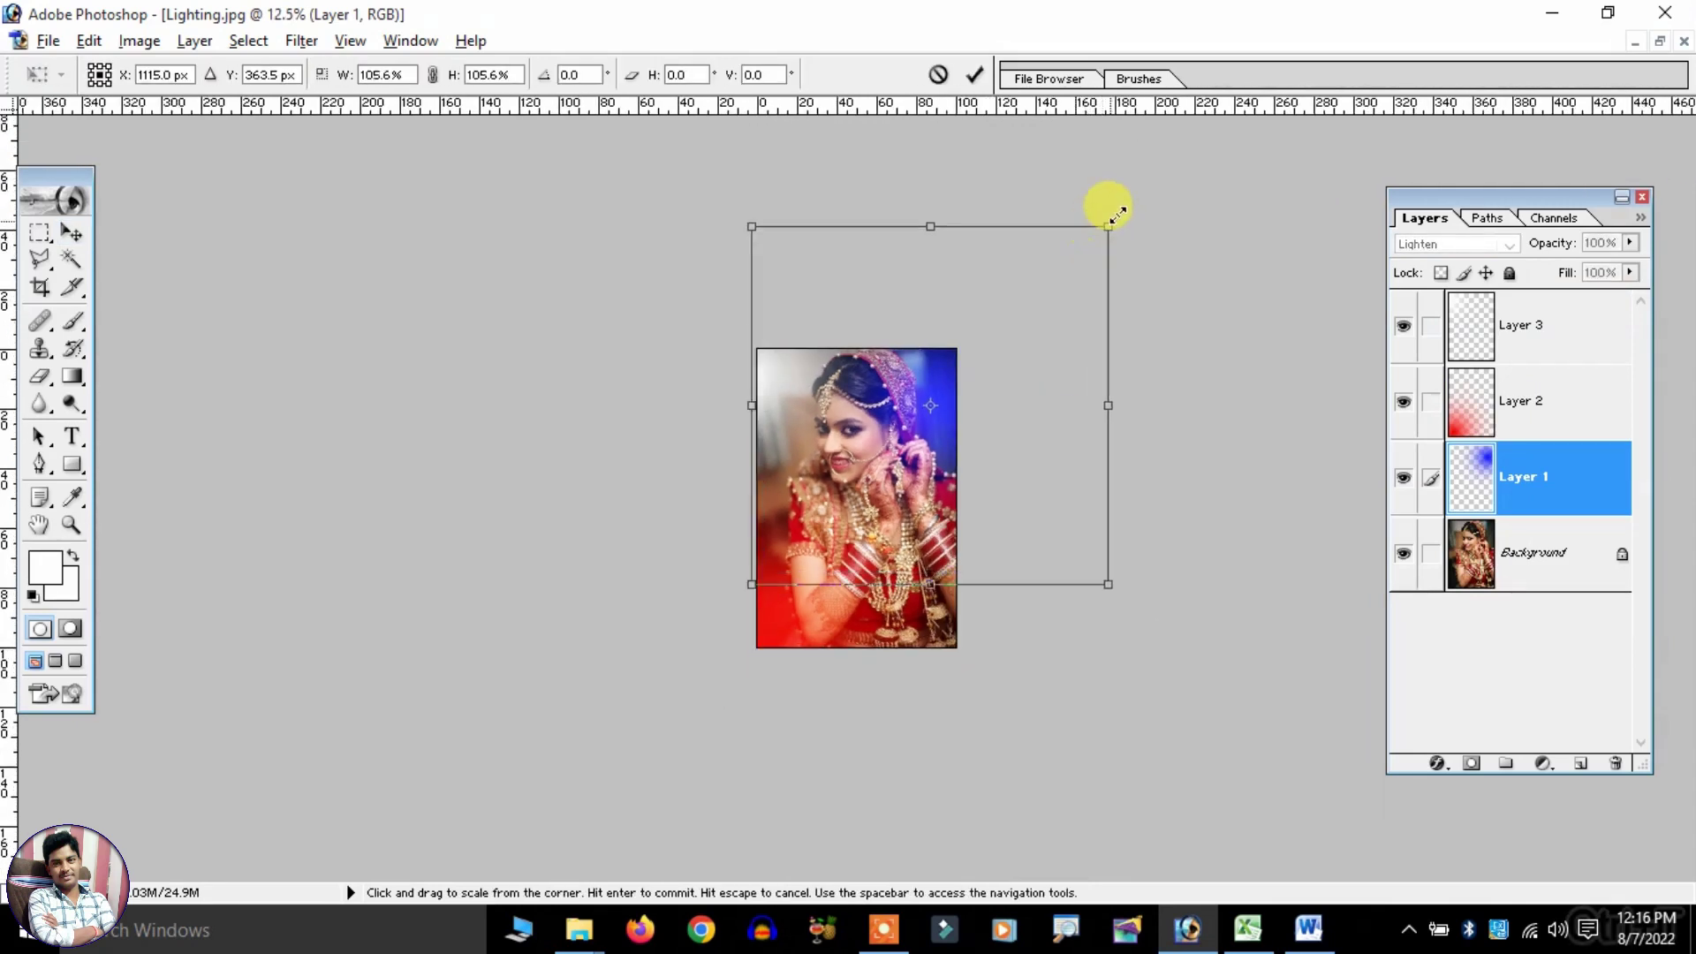
key(Return)
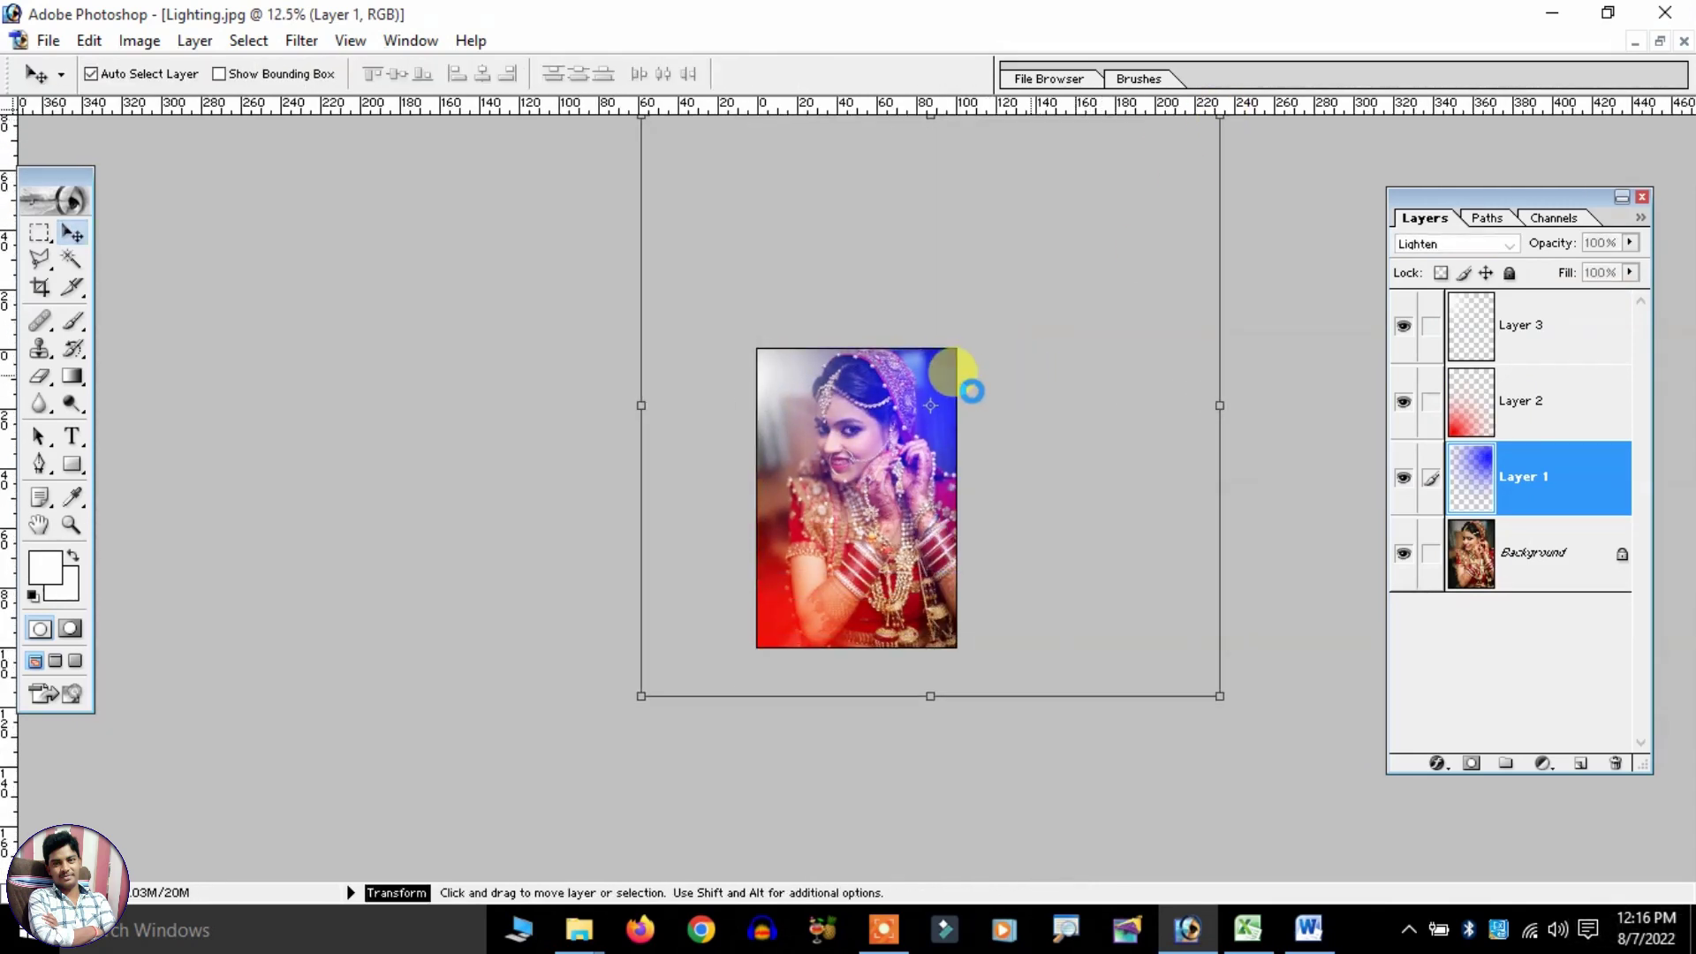
key(ctrl+plus)
Shrink the white glow on Layer 3 to about 77%, then reselect Layer 1.
click(754, 650)
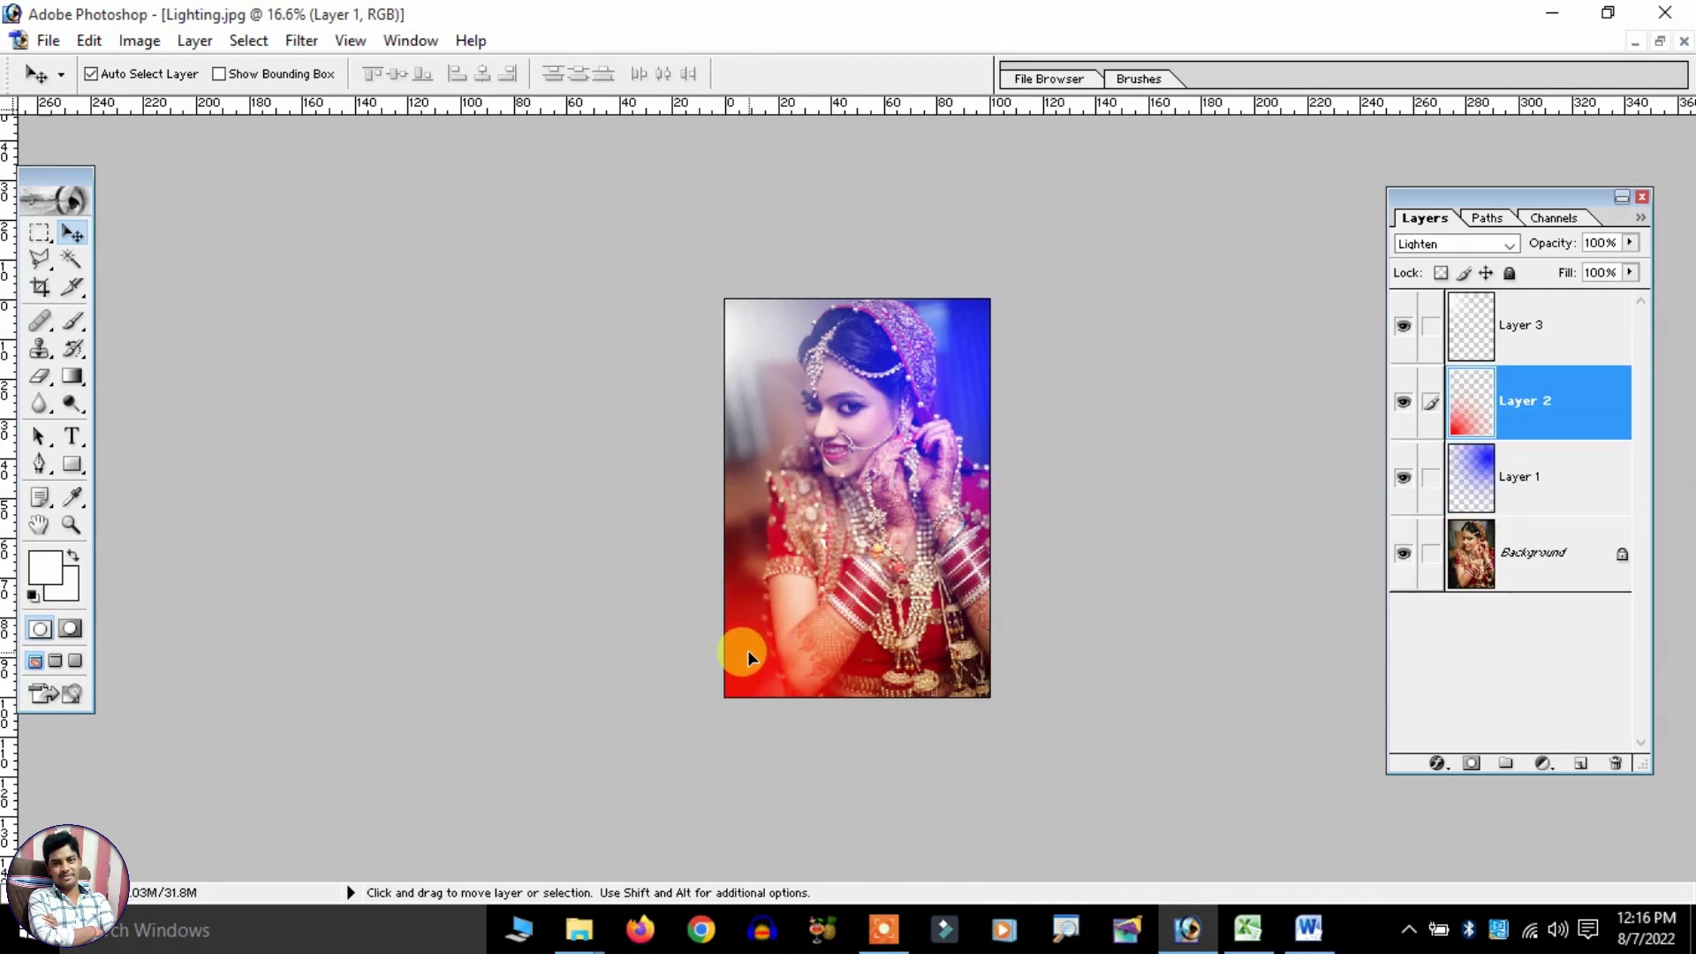
click(747, 341)
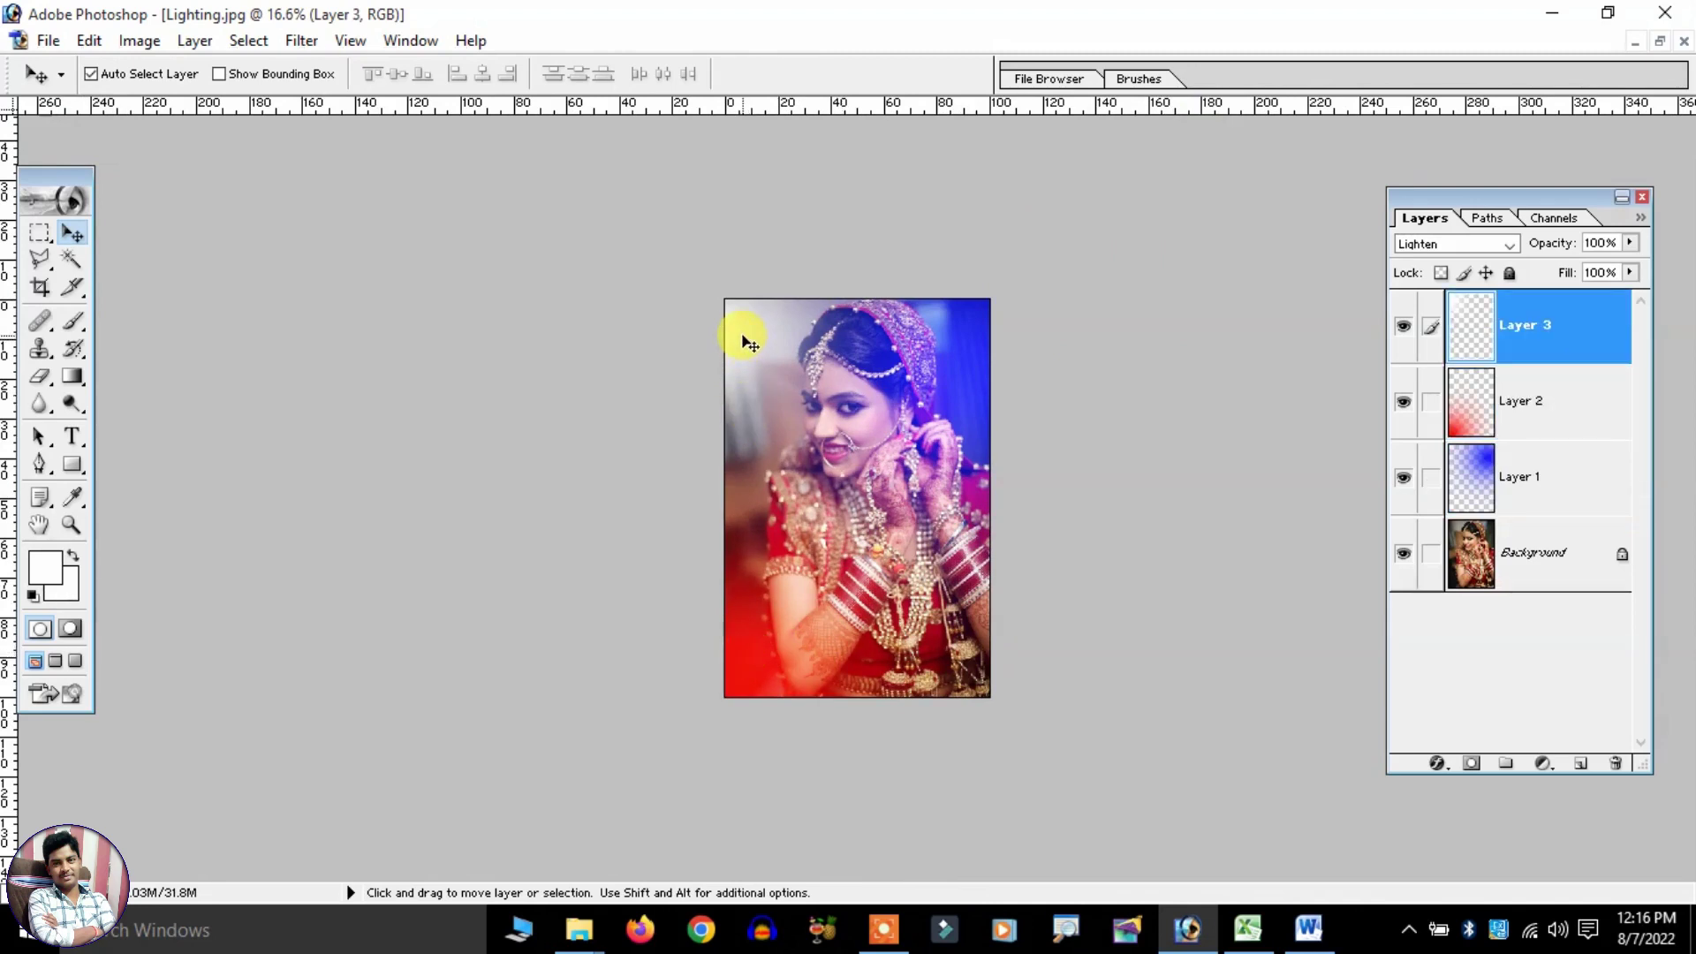
key(ctrl+t)
drag(925, 558, 883, 509)
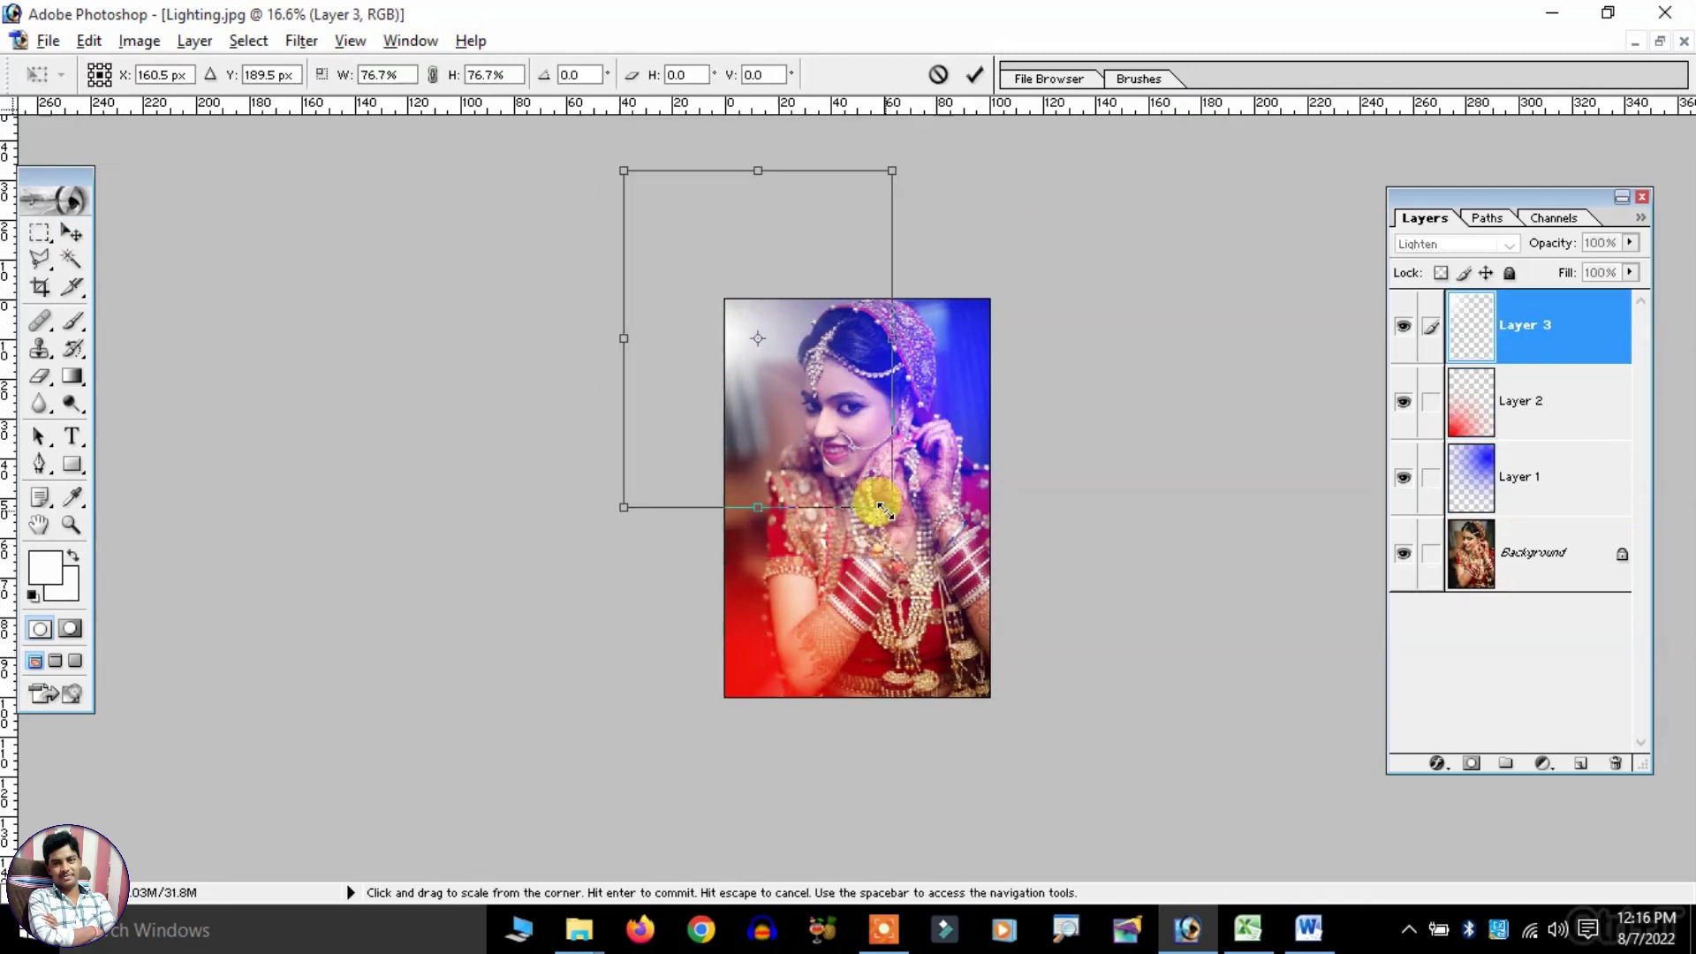
key(Return)
key(ctrl+0)
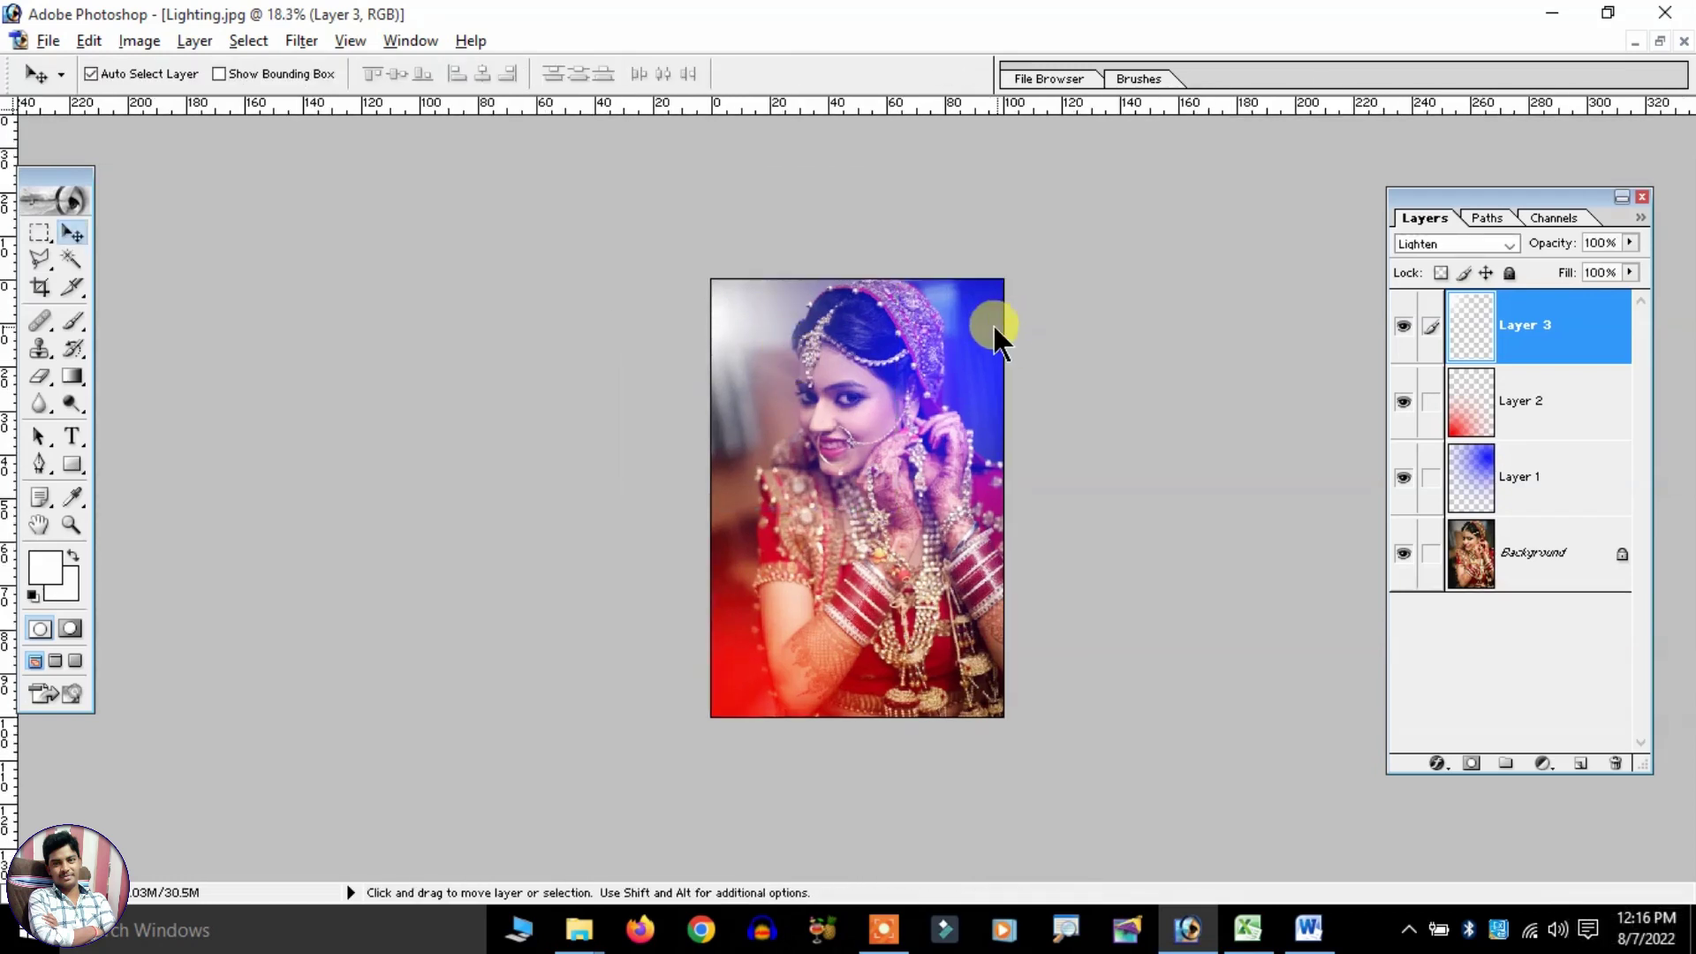
click(977, 333)
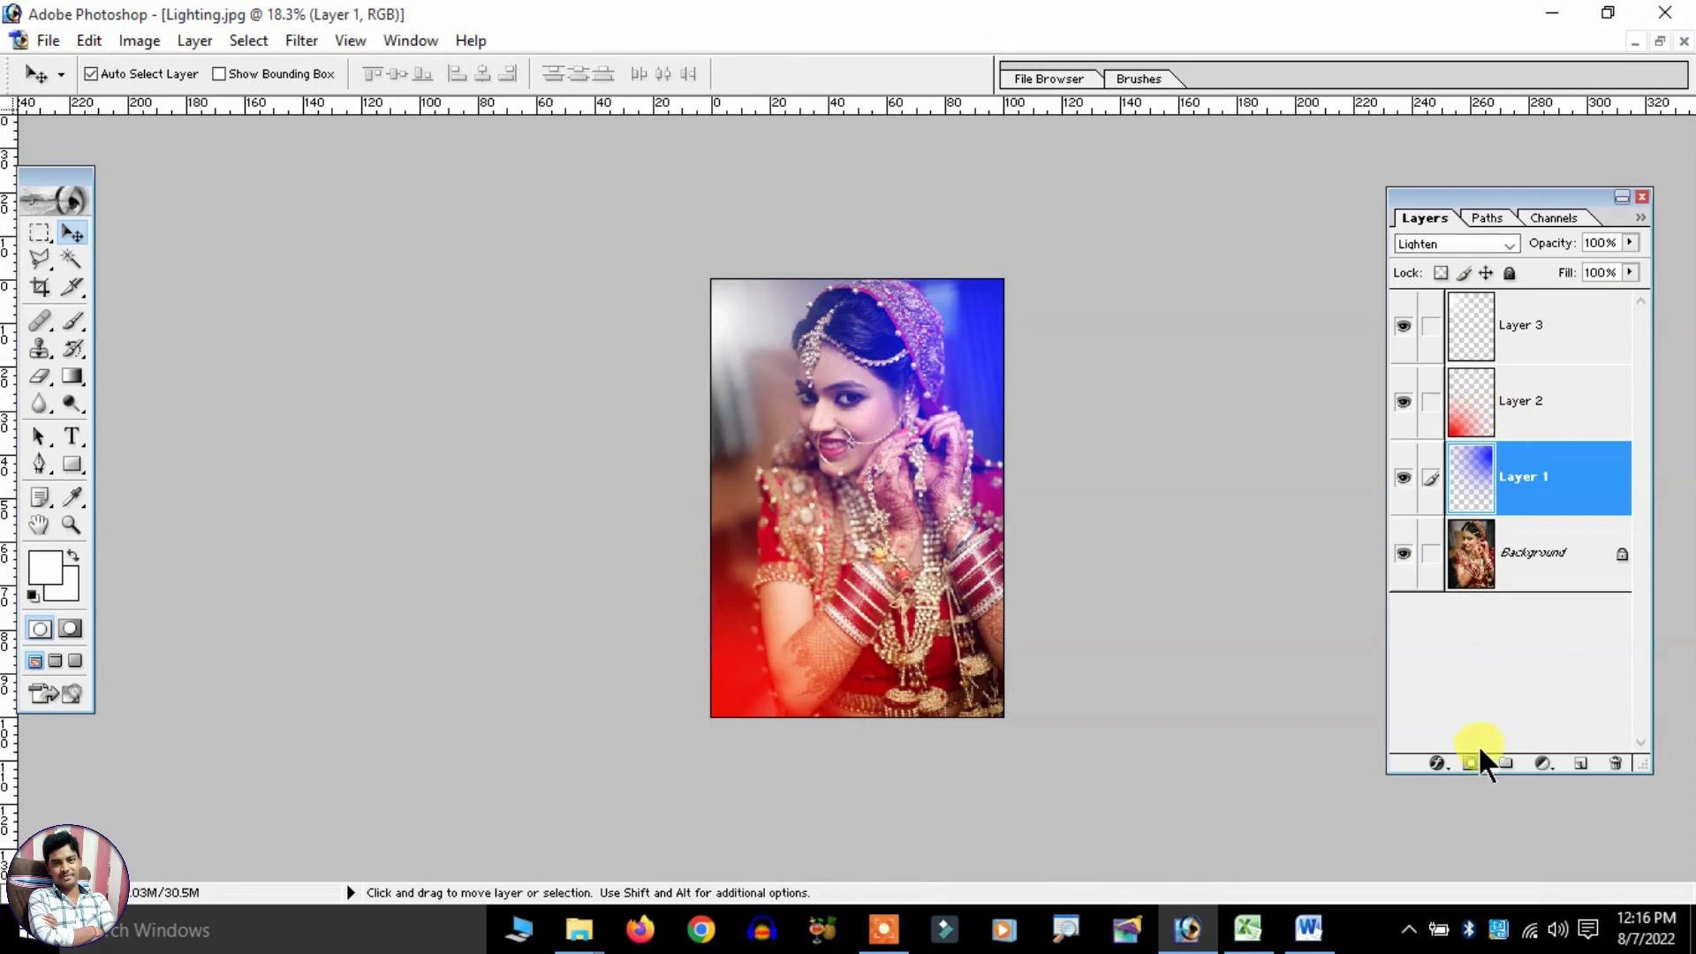
Move Layers 1, 2 and 3 into a new layer set, Set 1, and collapse it.
click(1506, 763)
drag(1472, 455, 1482, 452)
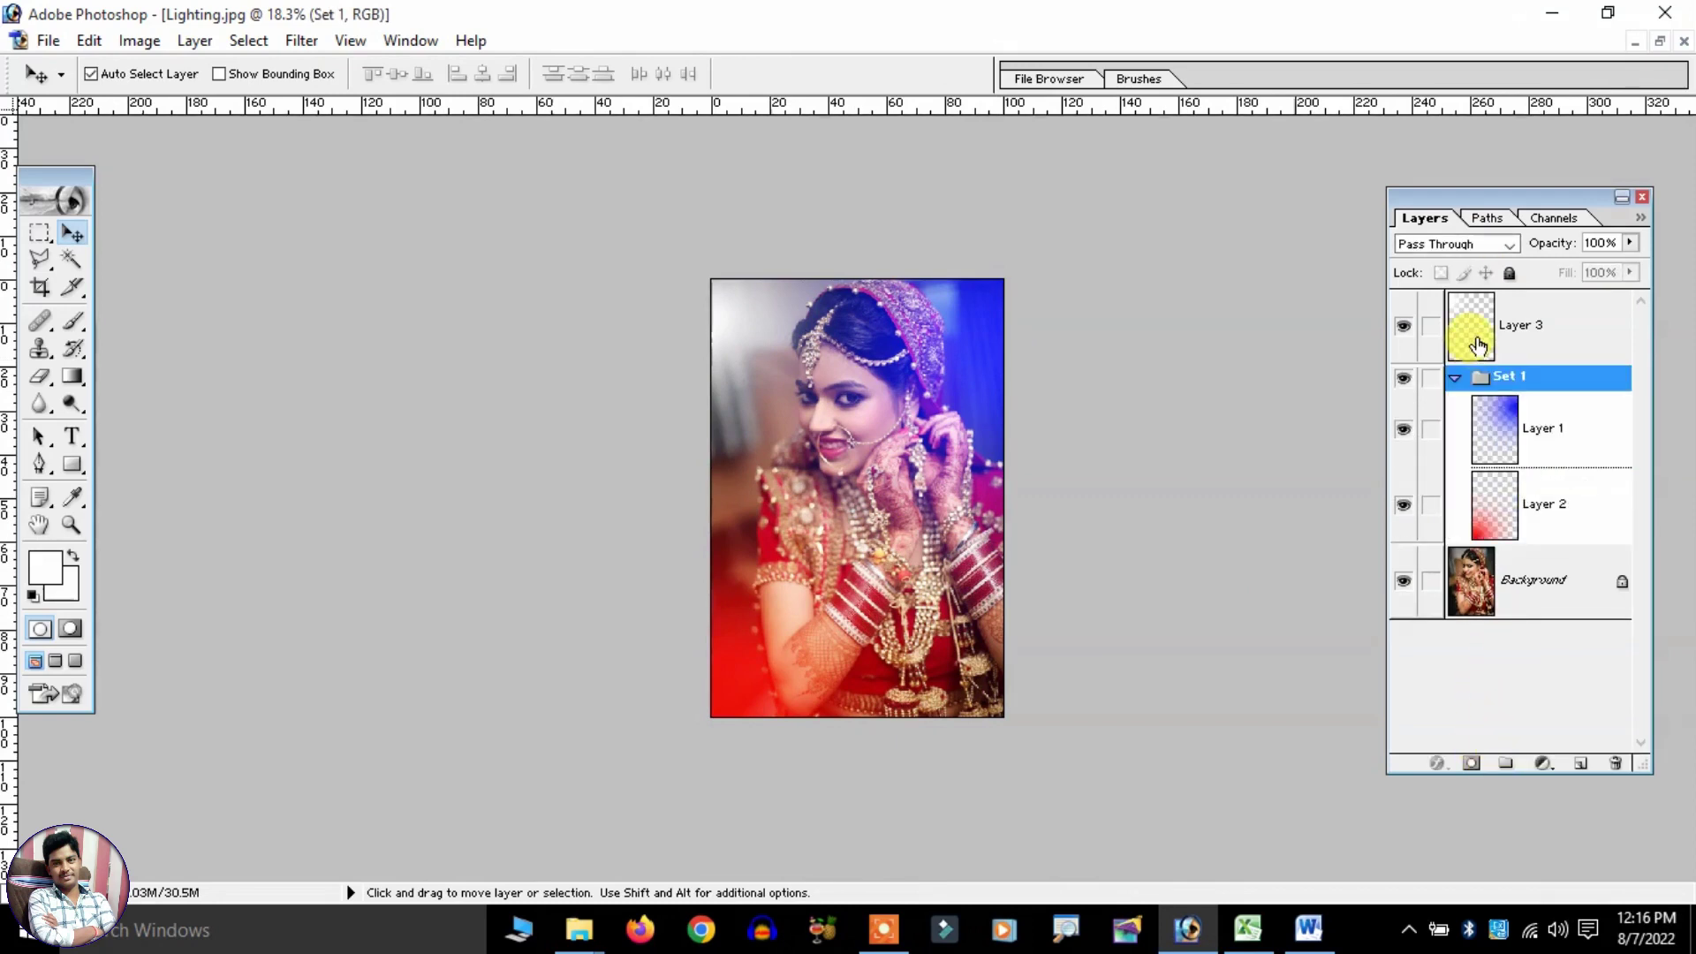
drag(1470, 325, 1475, 378)
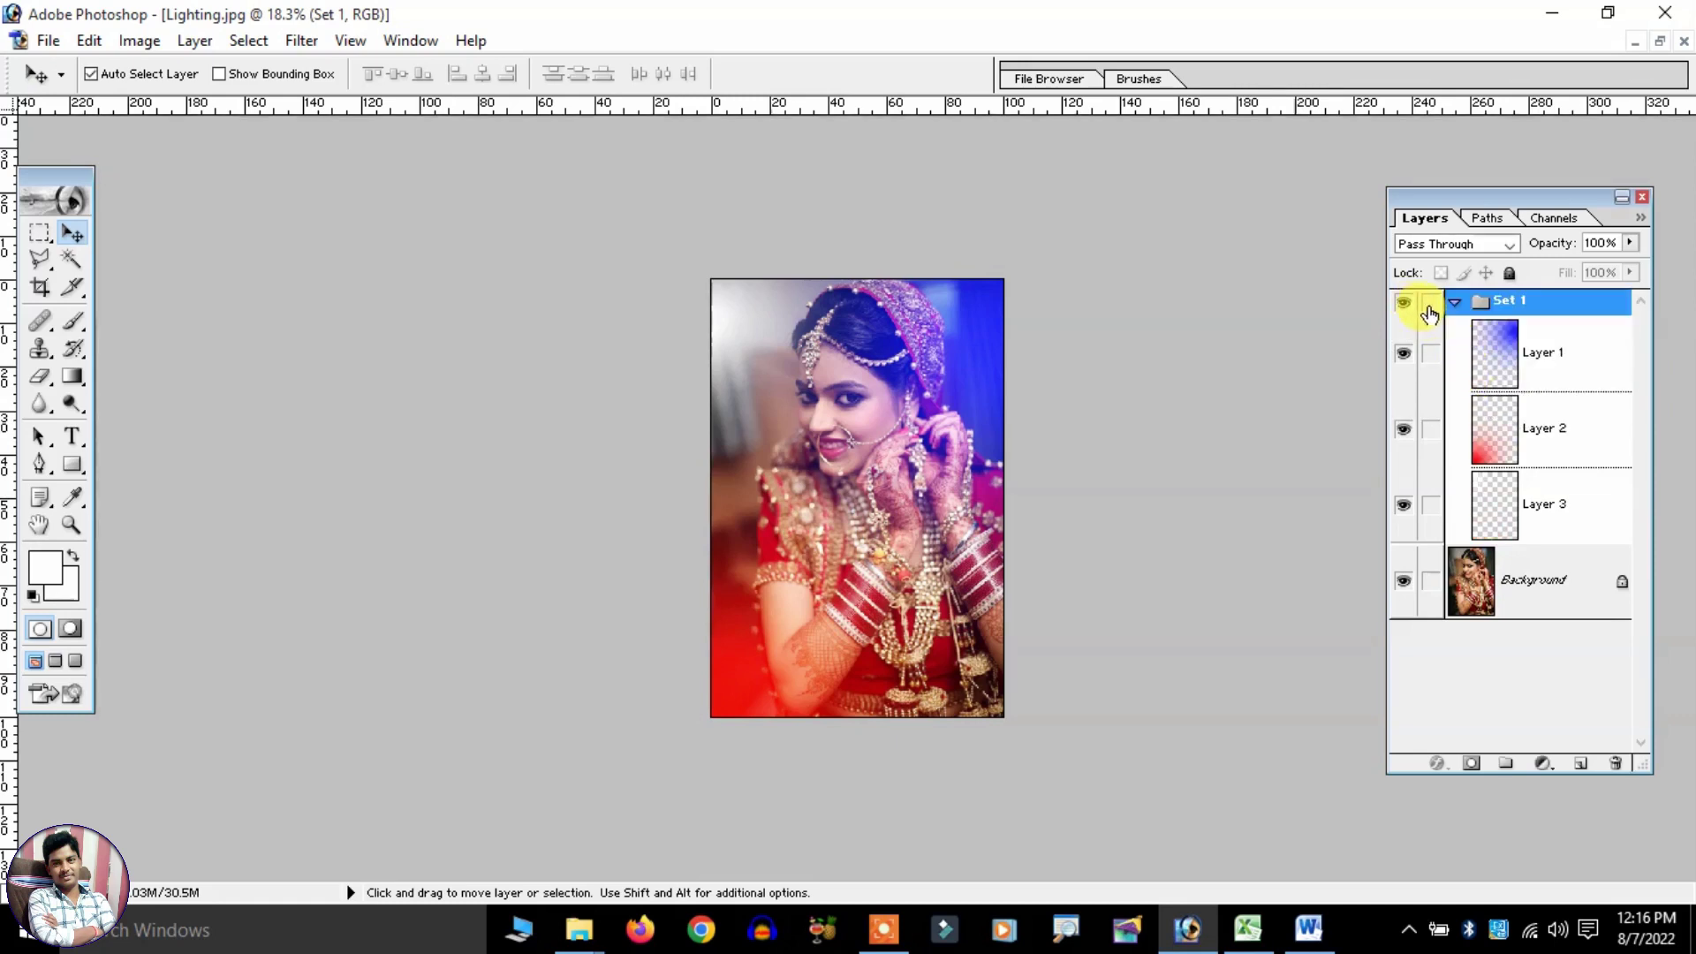
click(1453, 302)
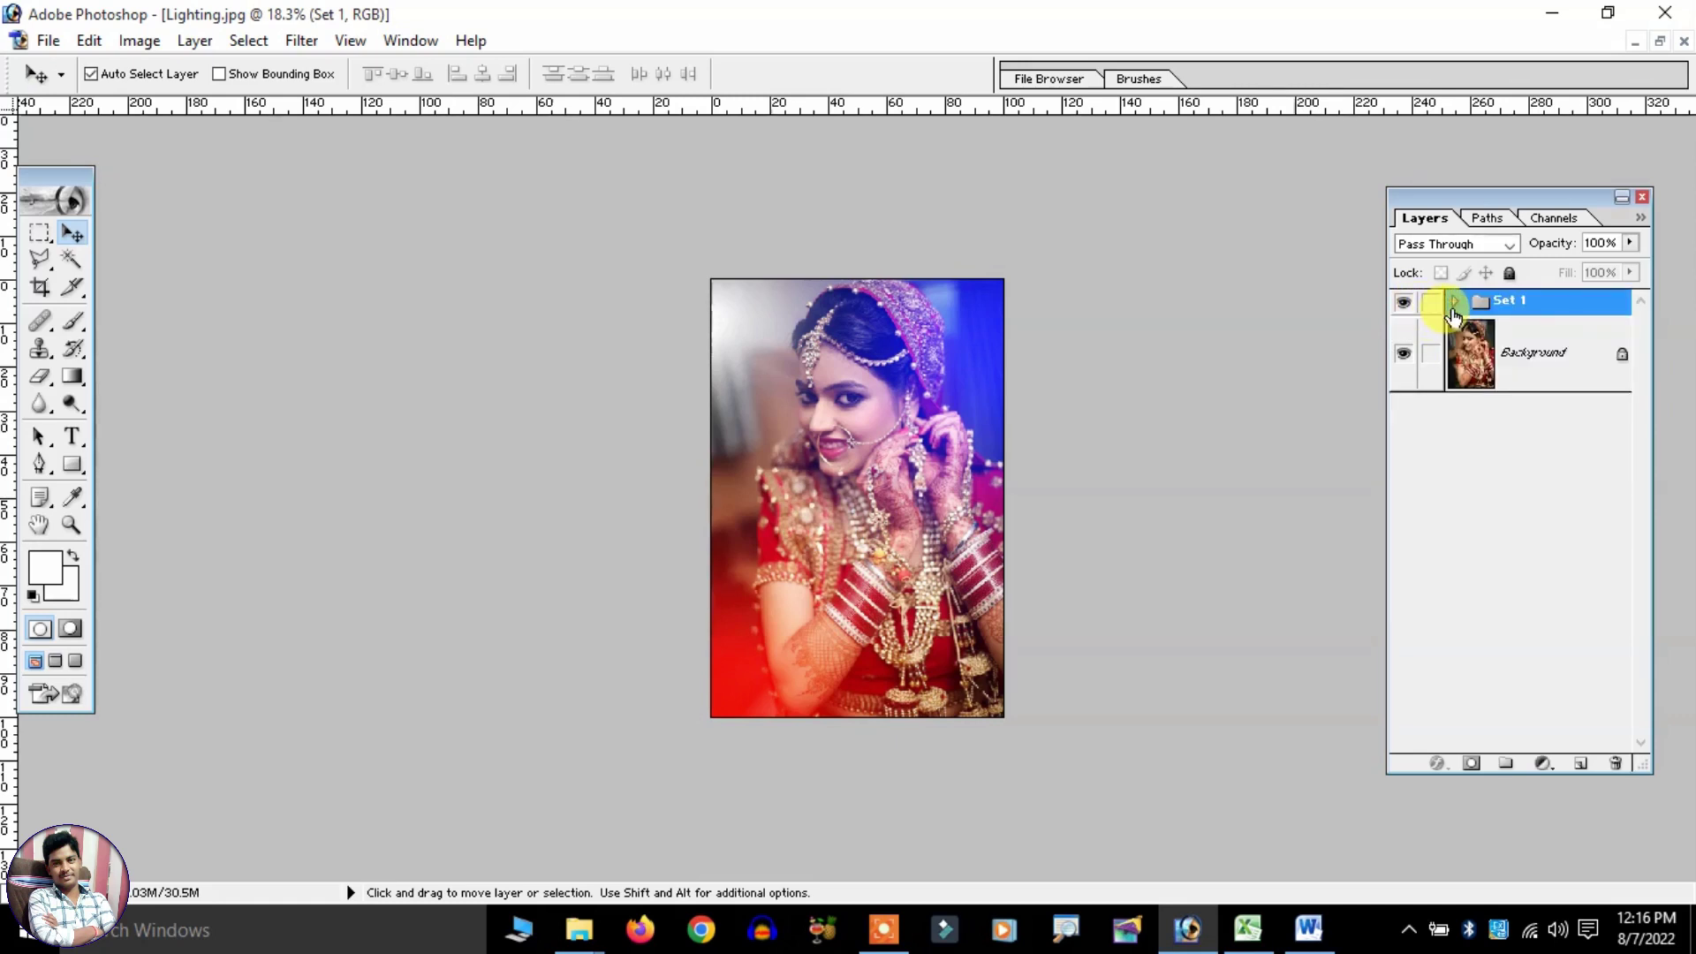
click(1403, 316)
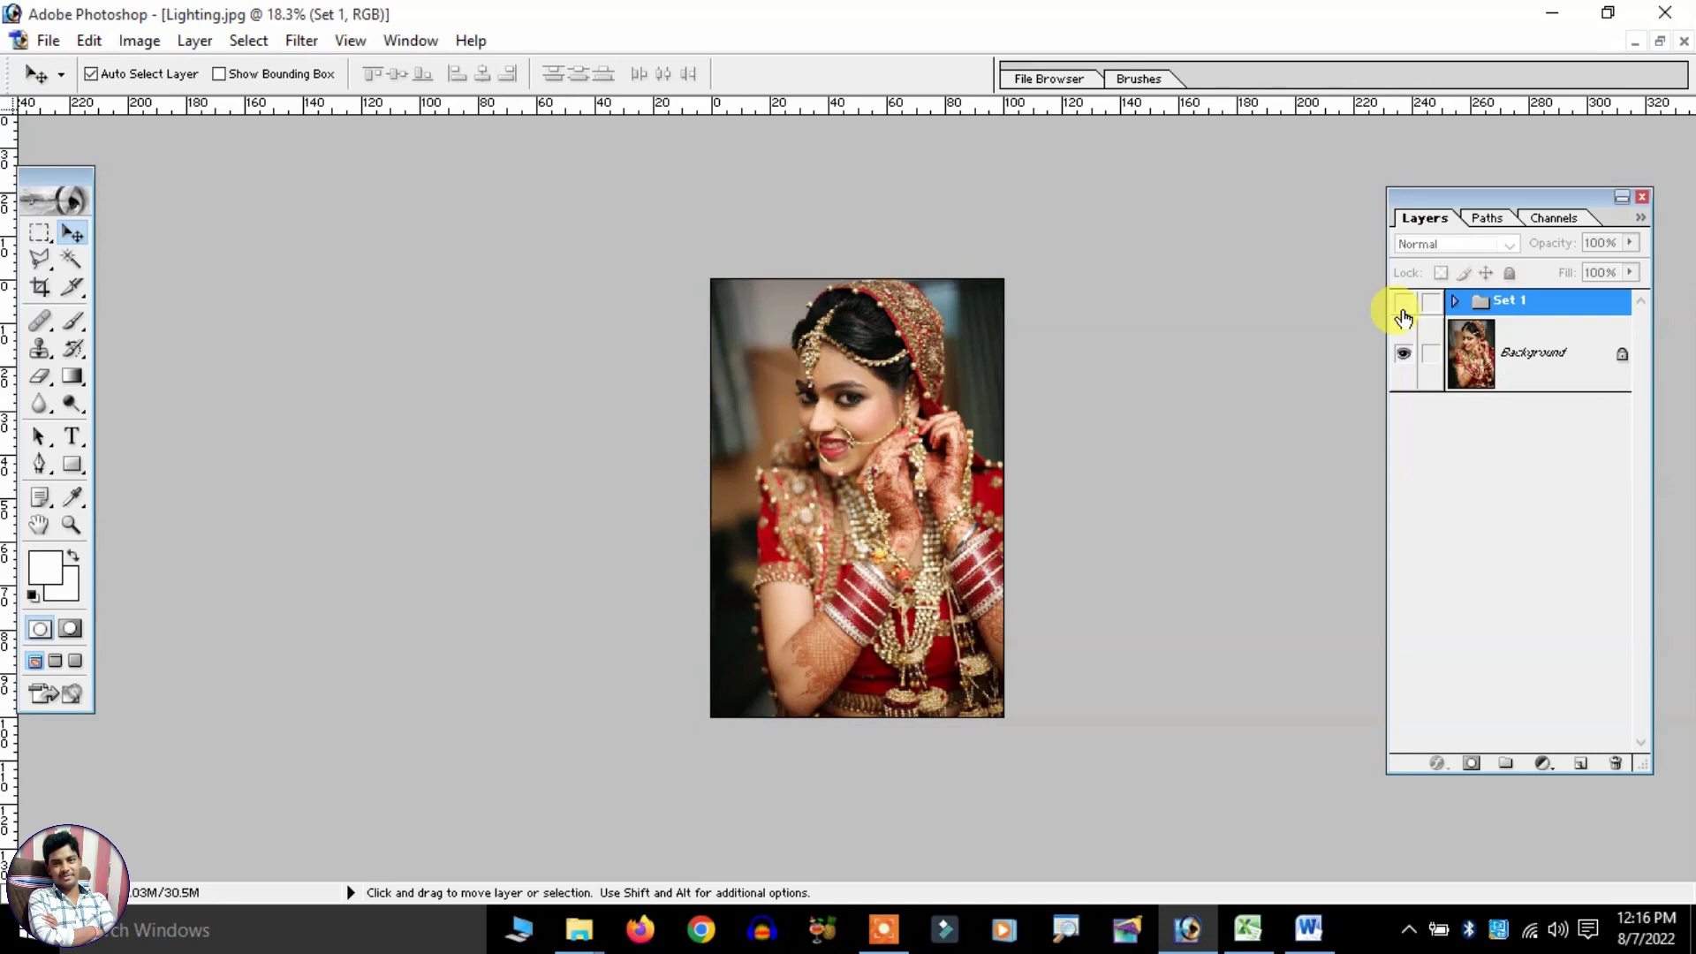
click(1404, 304)
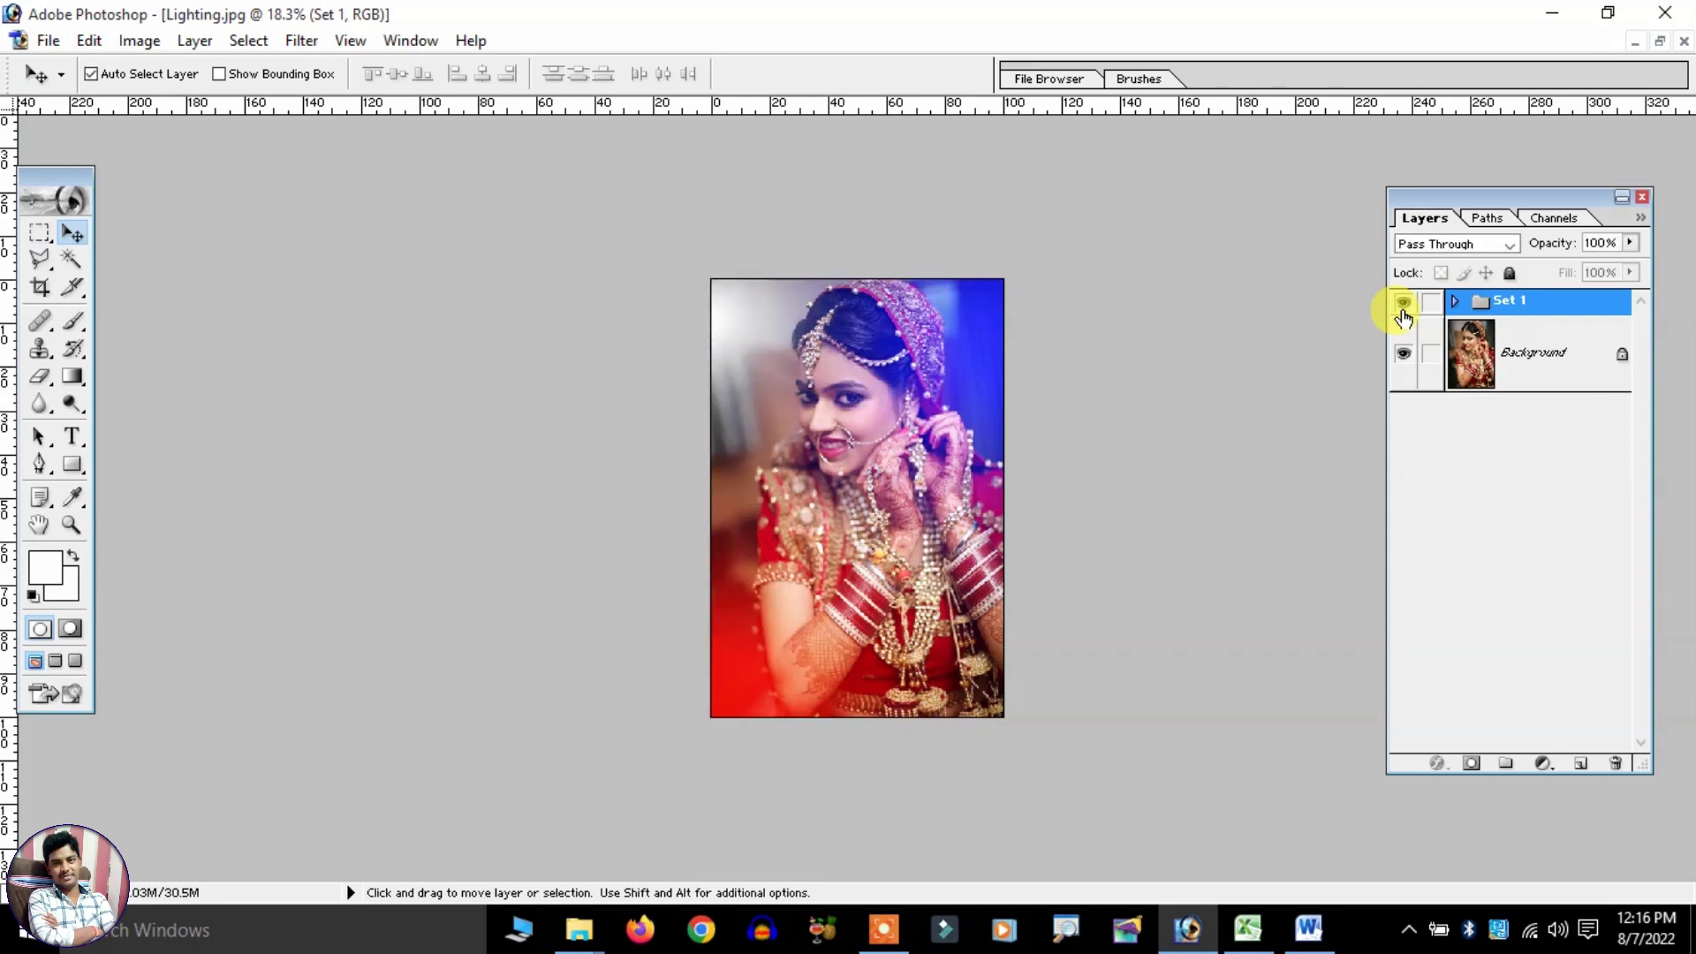
key(ctrl+0)
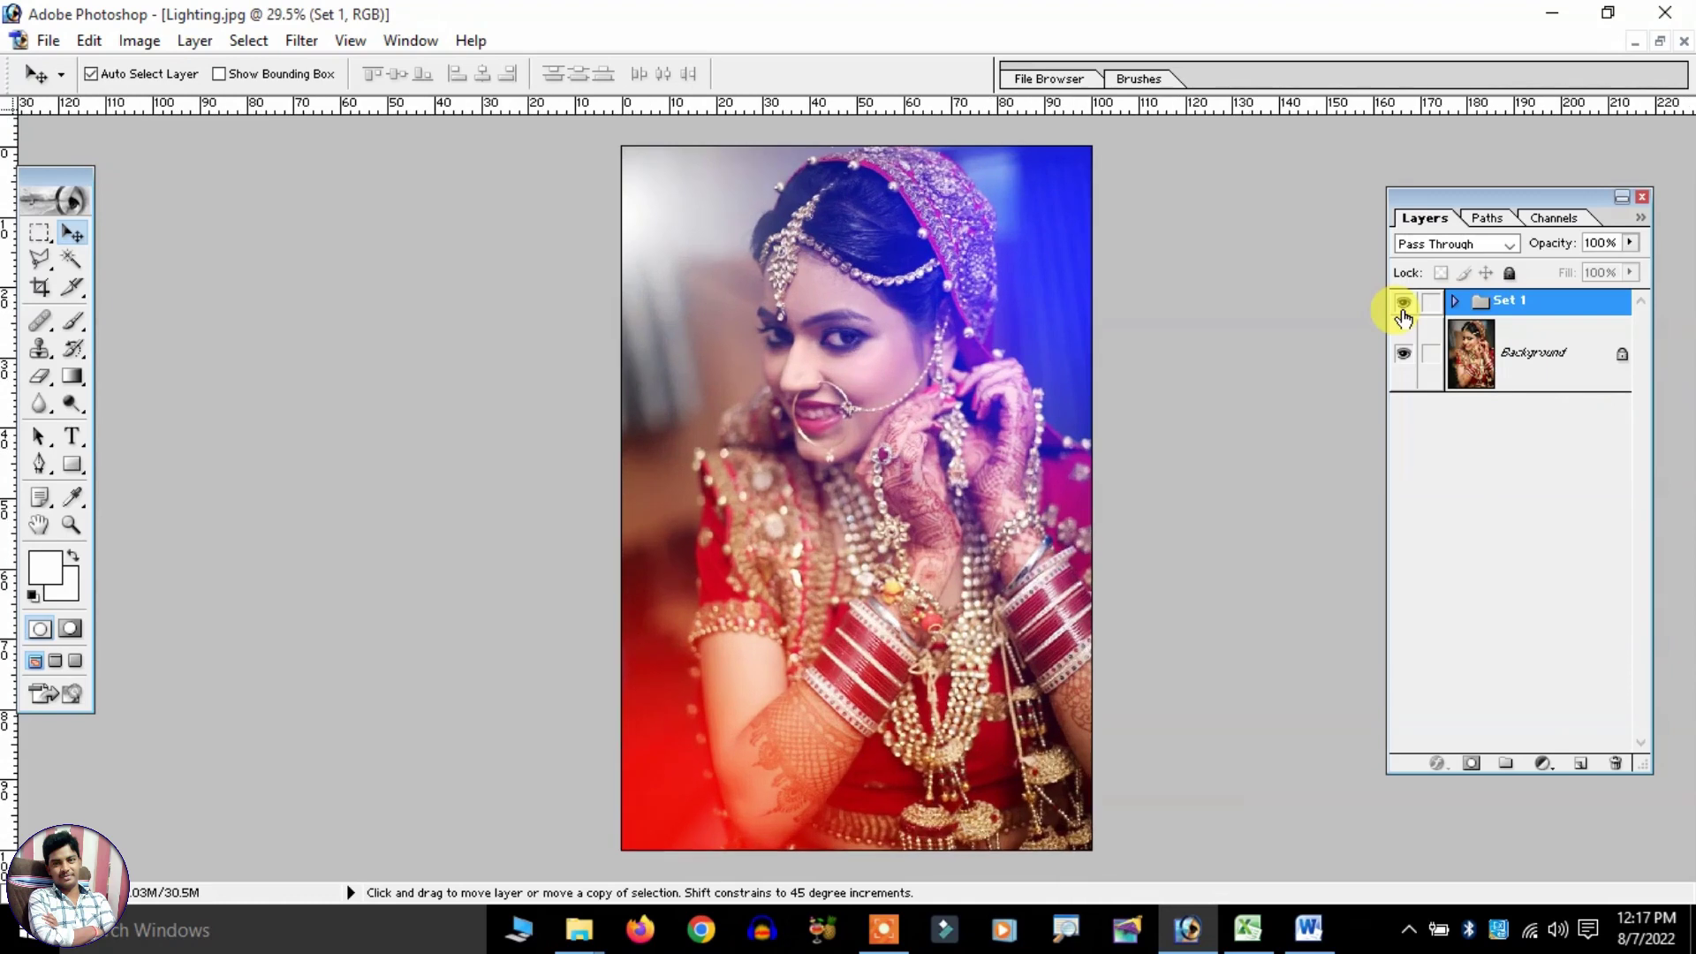
key(ctrl+0)
click(1404, 303)
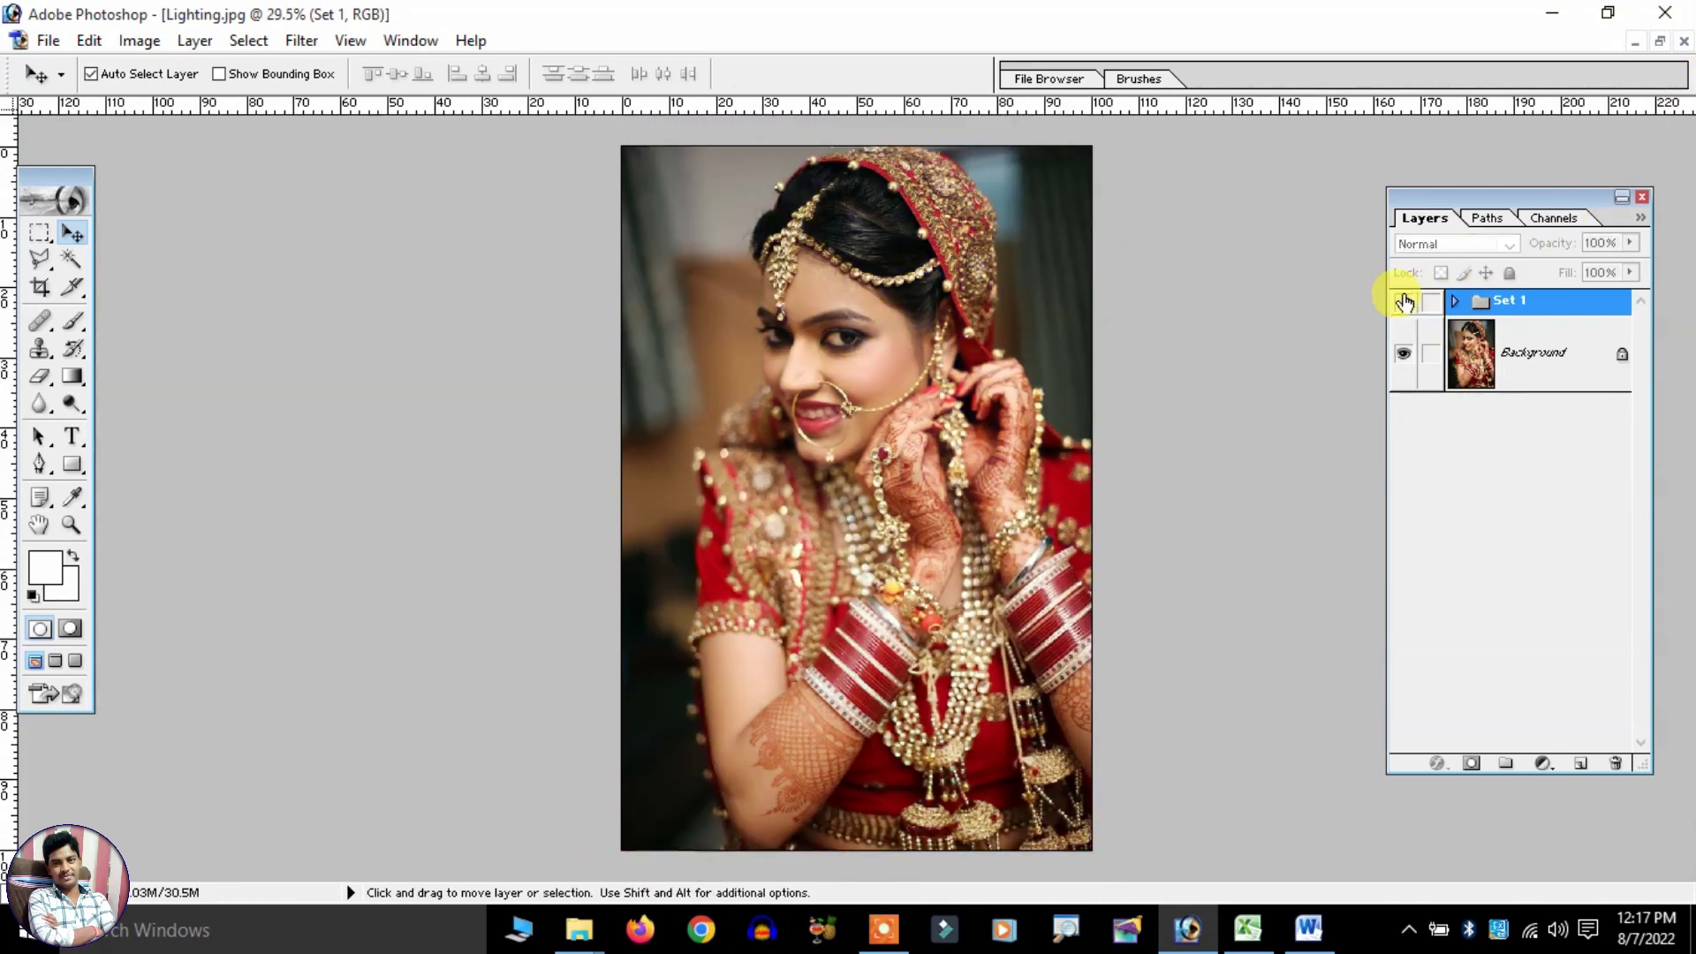
click(1404, 303)
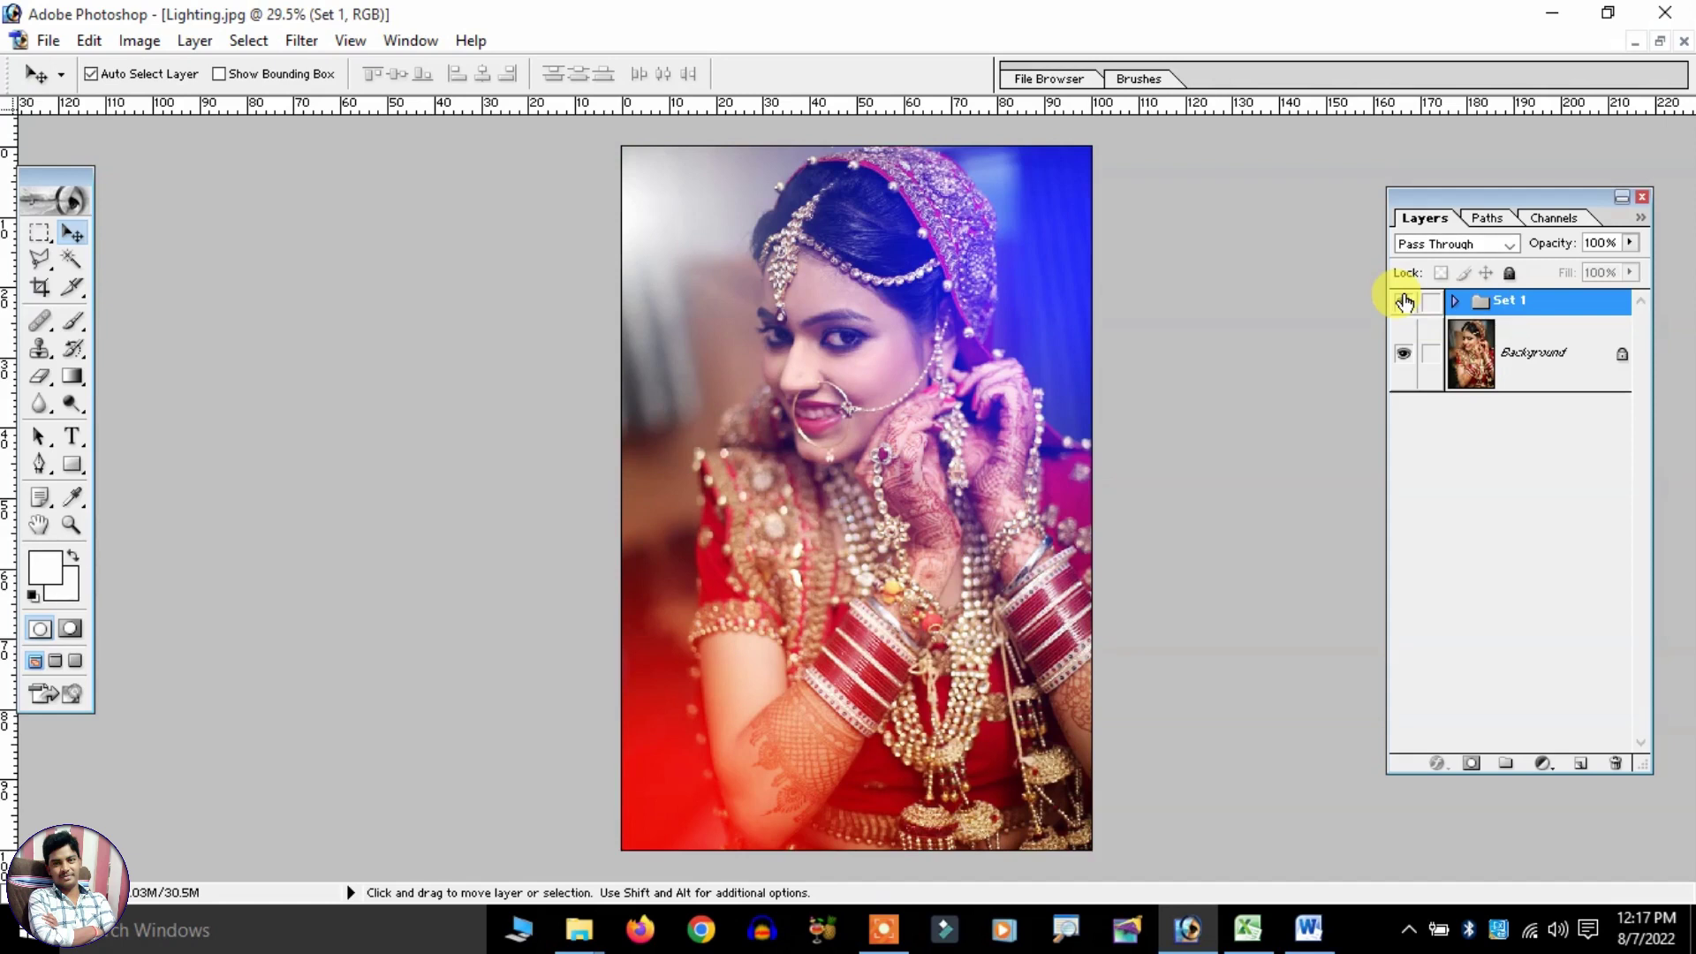
click(1404, 303)
click(1404, 303)
click(1404, 303)
click(1404, 303)
click(1404, 303)
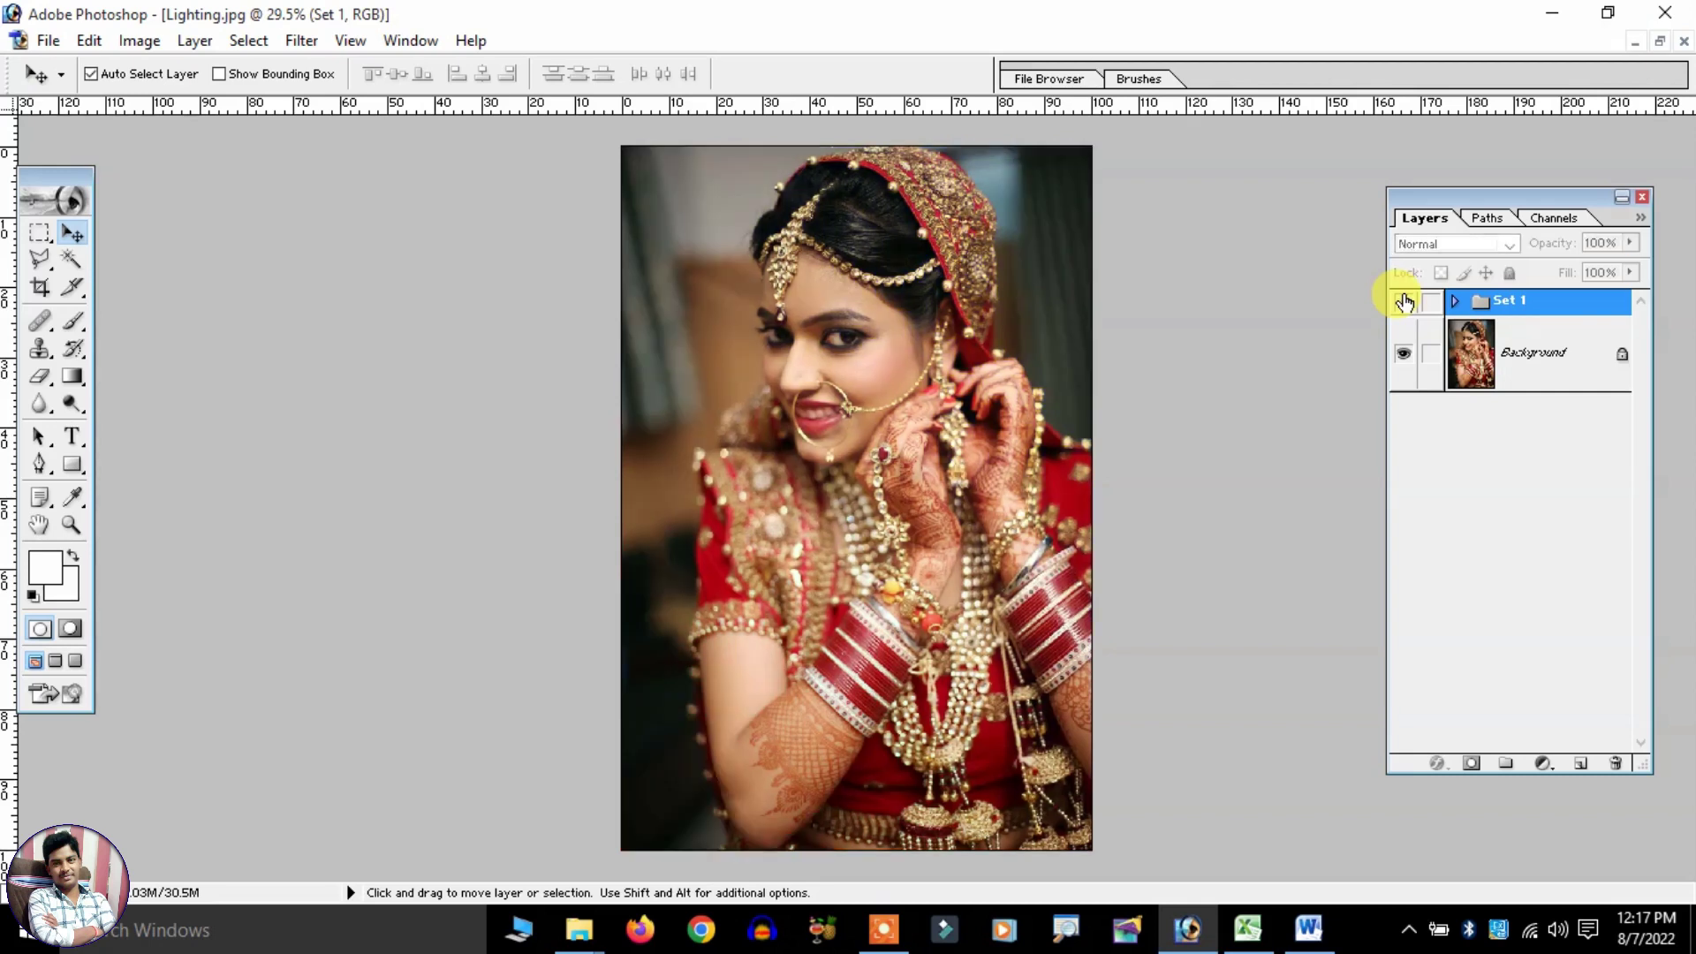
click(1404, 303)
click(1404, 303)
click(1404, 303)
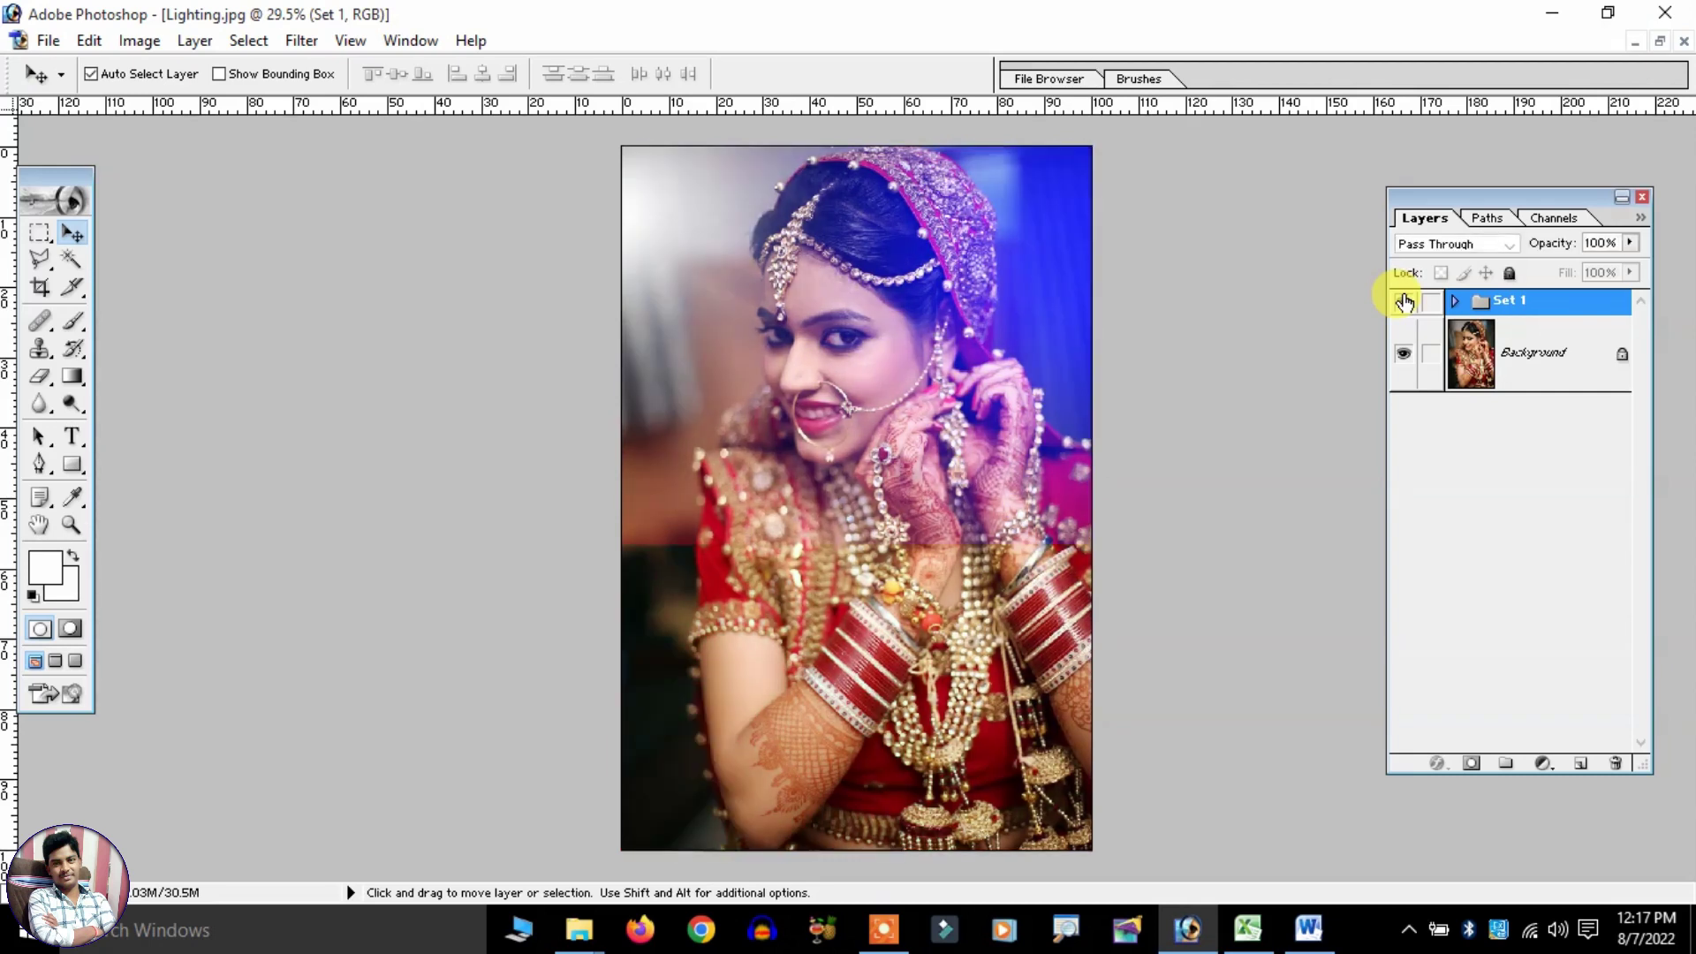
click(1404, 303)
click(1404, 303)
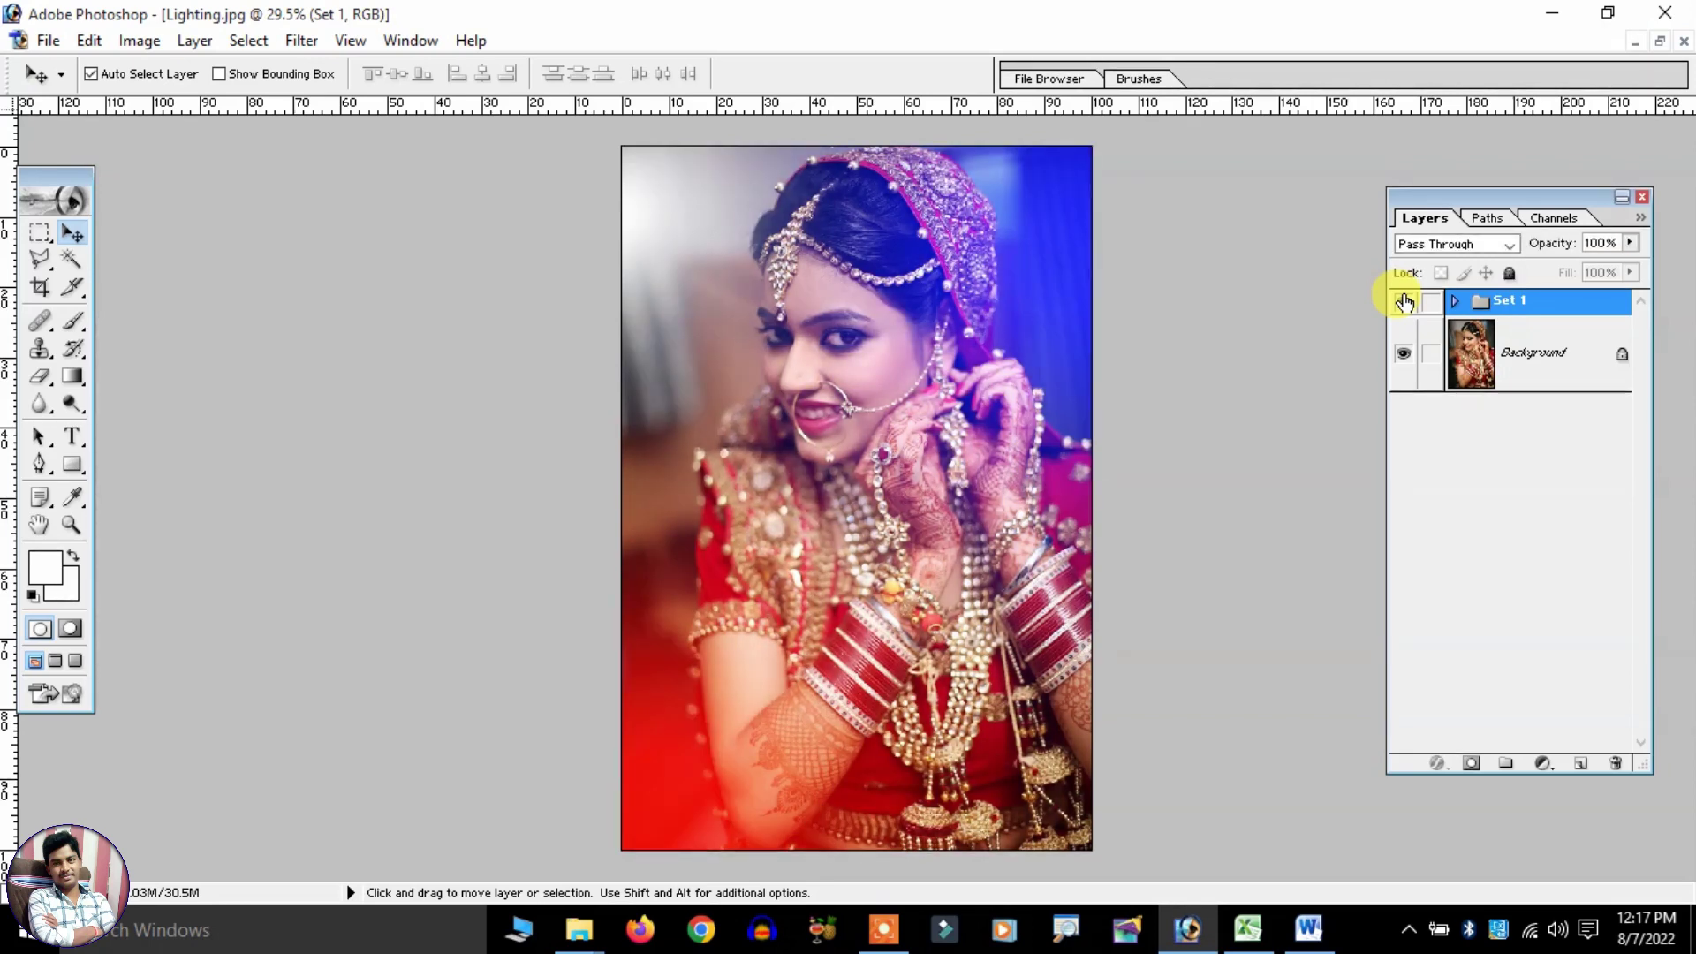